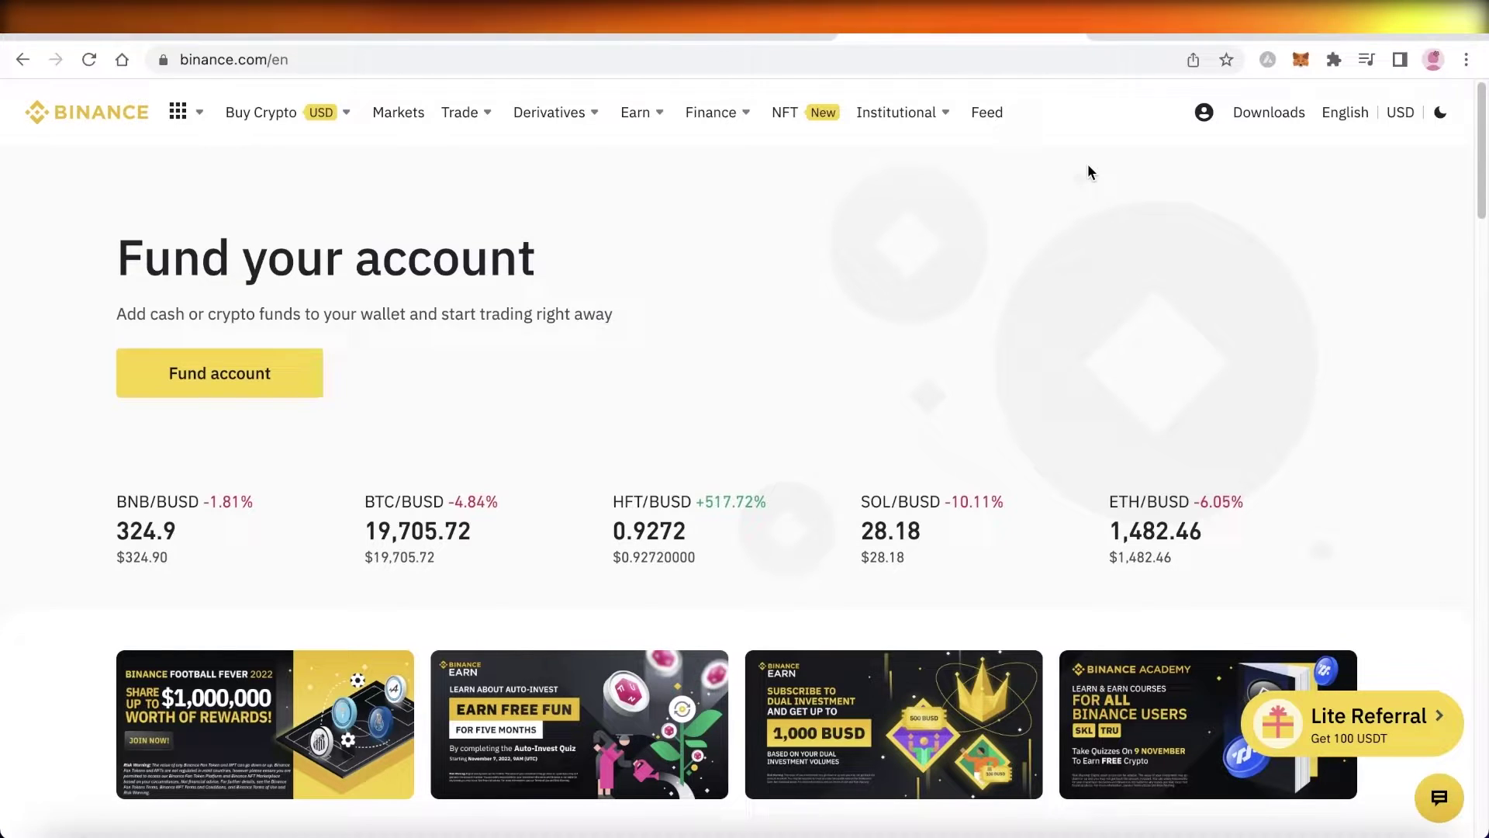
Step: Scroll the homepage, then go to the Earn menu's Simple Earn entry
scroll(1087, 165, down, 1)
scroll(1082, 178, up, 1)
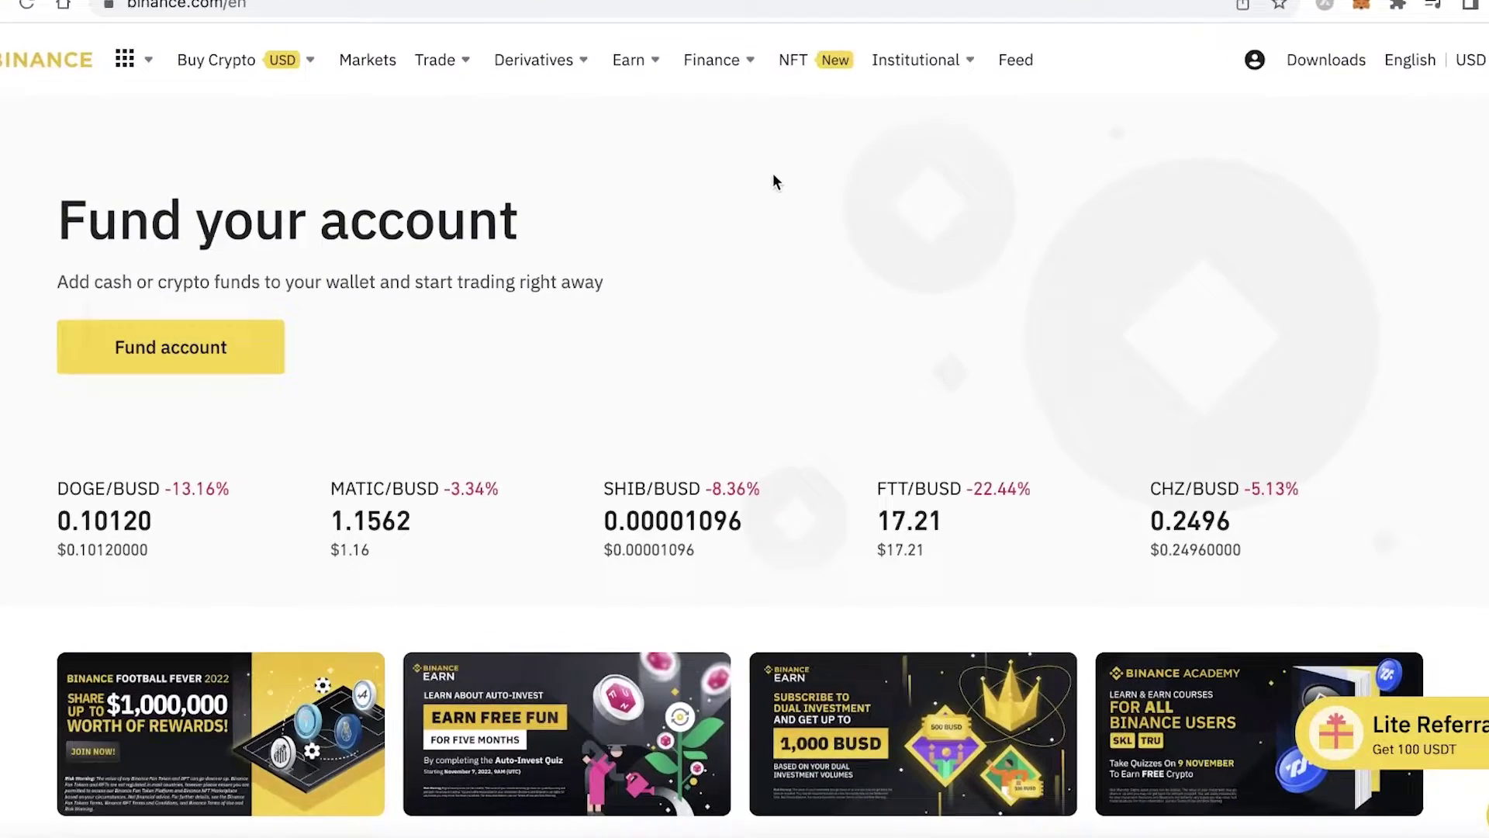
mouse_move(629, 60)
click(684, 238)
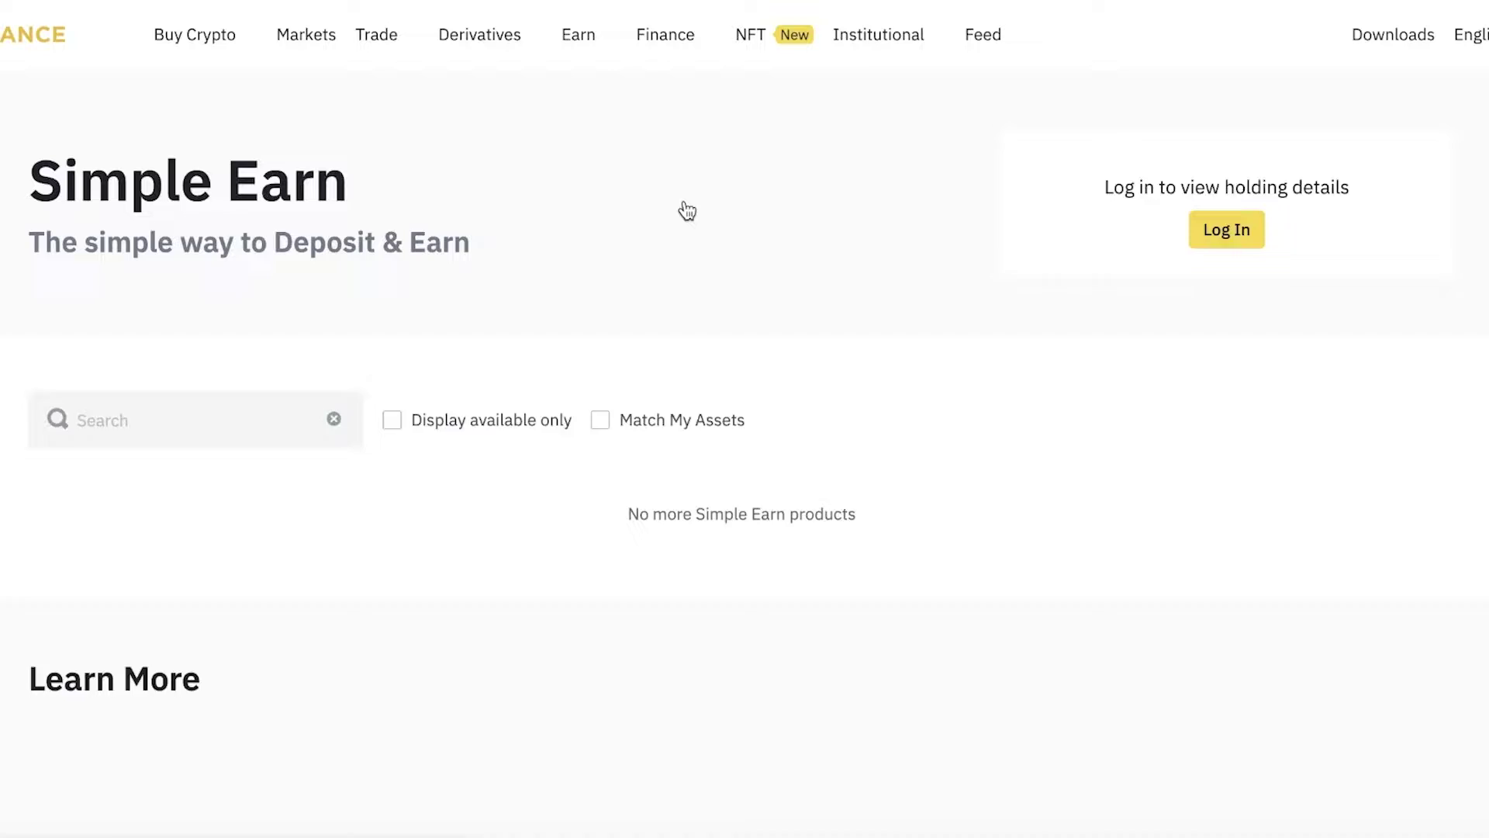
scroll(673, 219, down, 7)
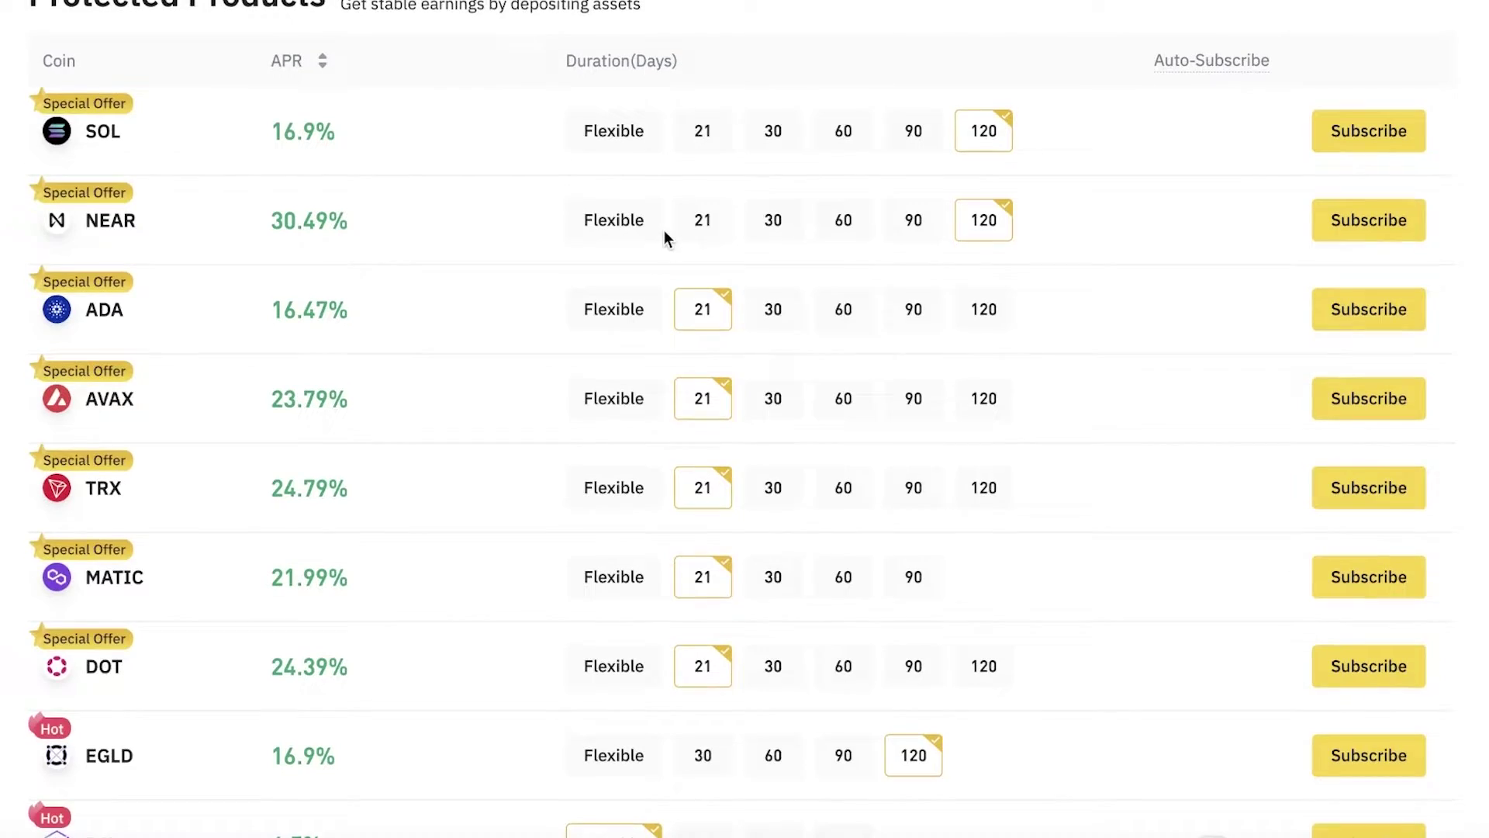
scroll(664, 230, up, 7)
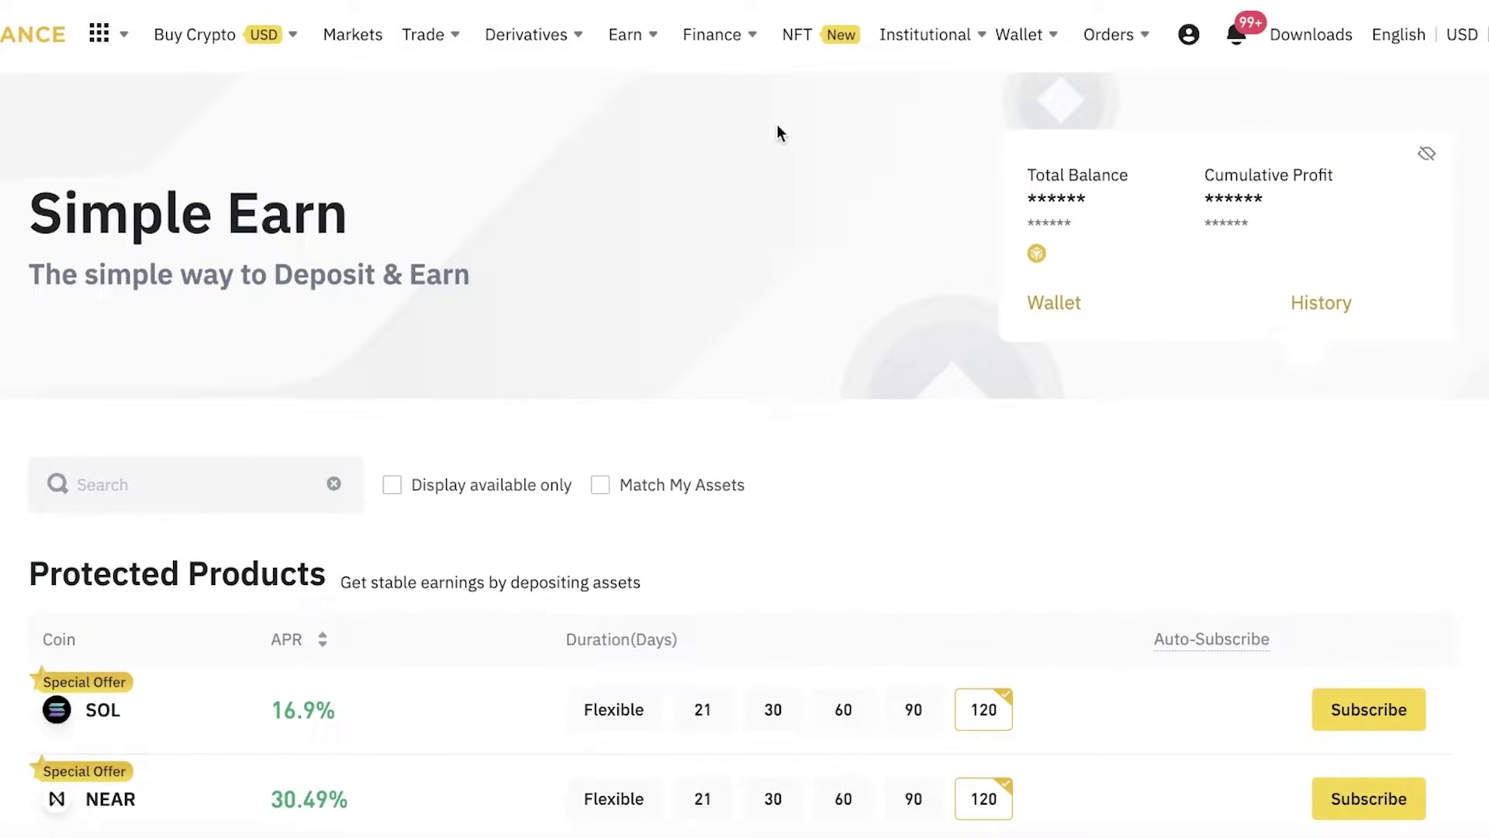
scroll(768, 155, down, 4)
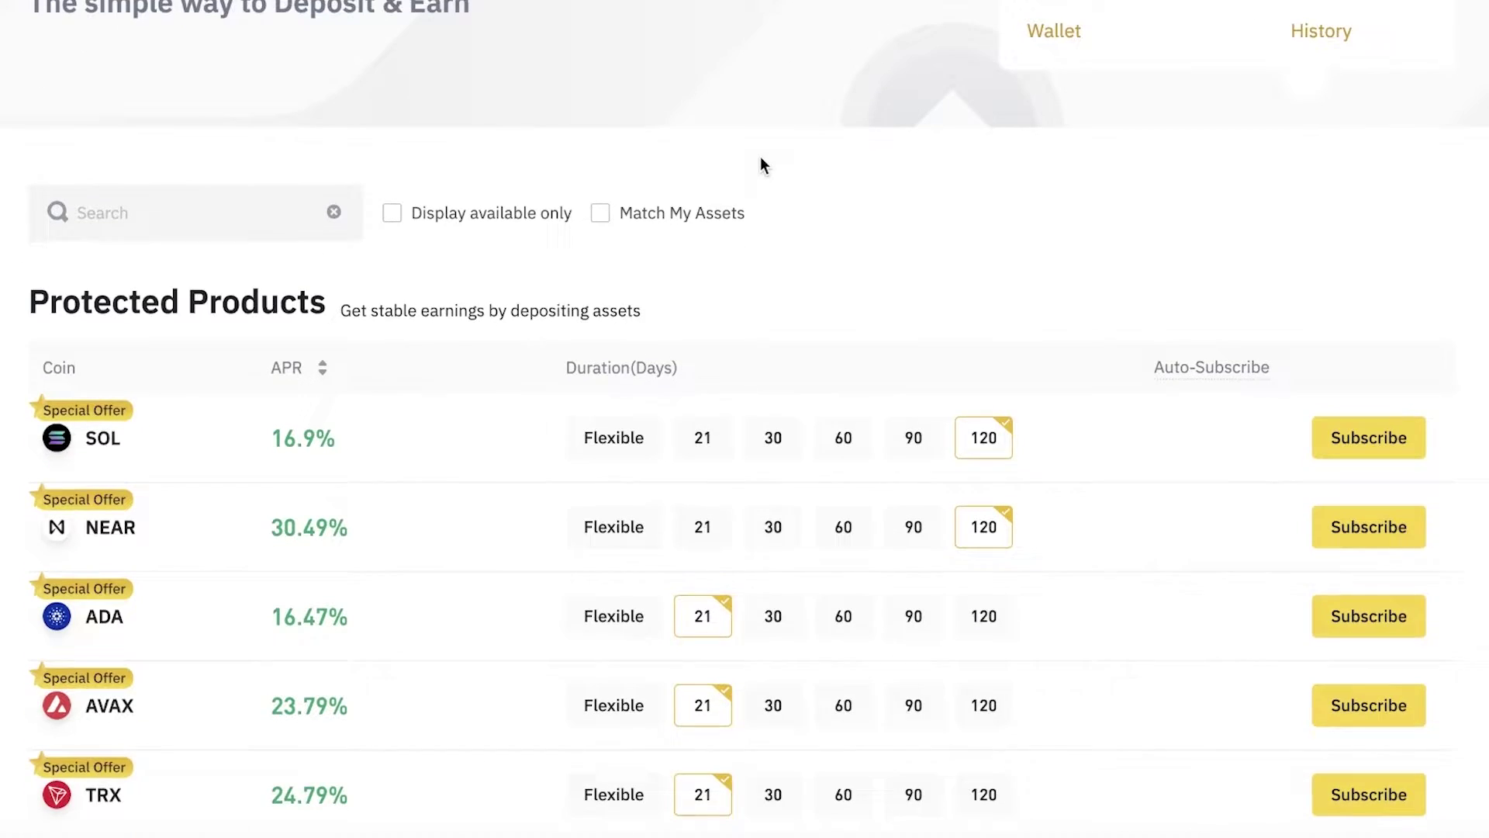
scroll(760, 164, down, 4)
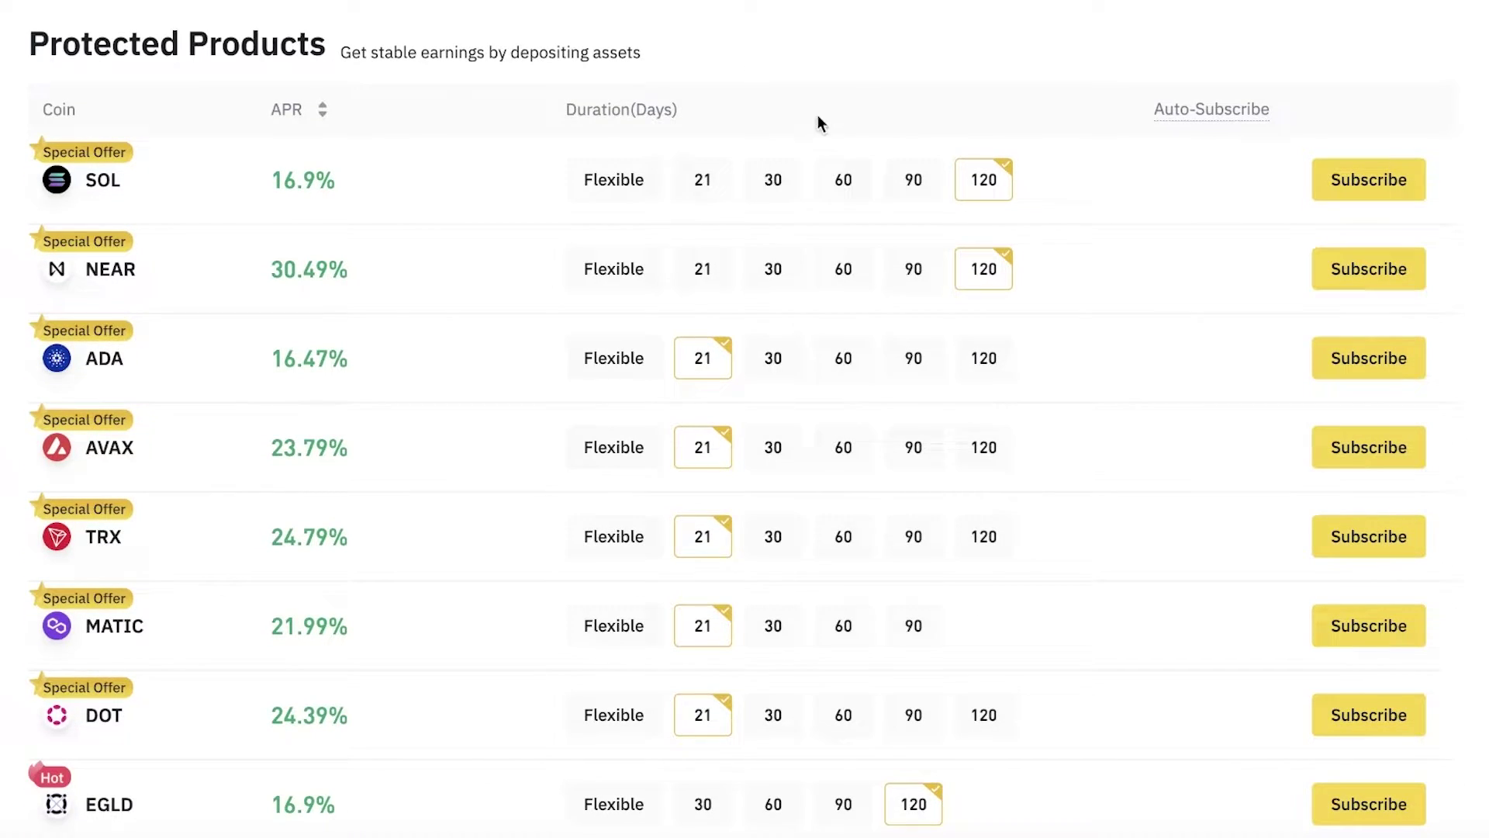
scroll(862, 90, up, 4)
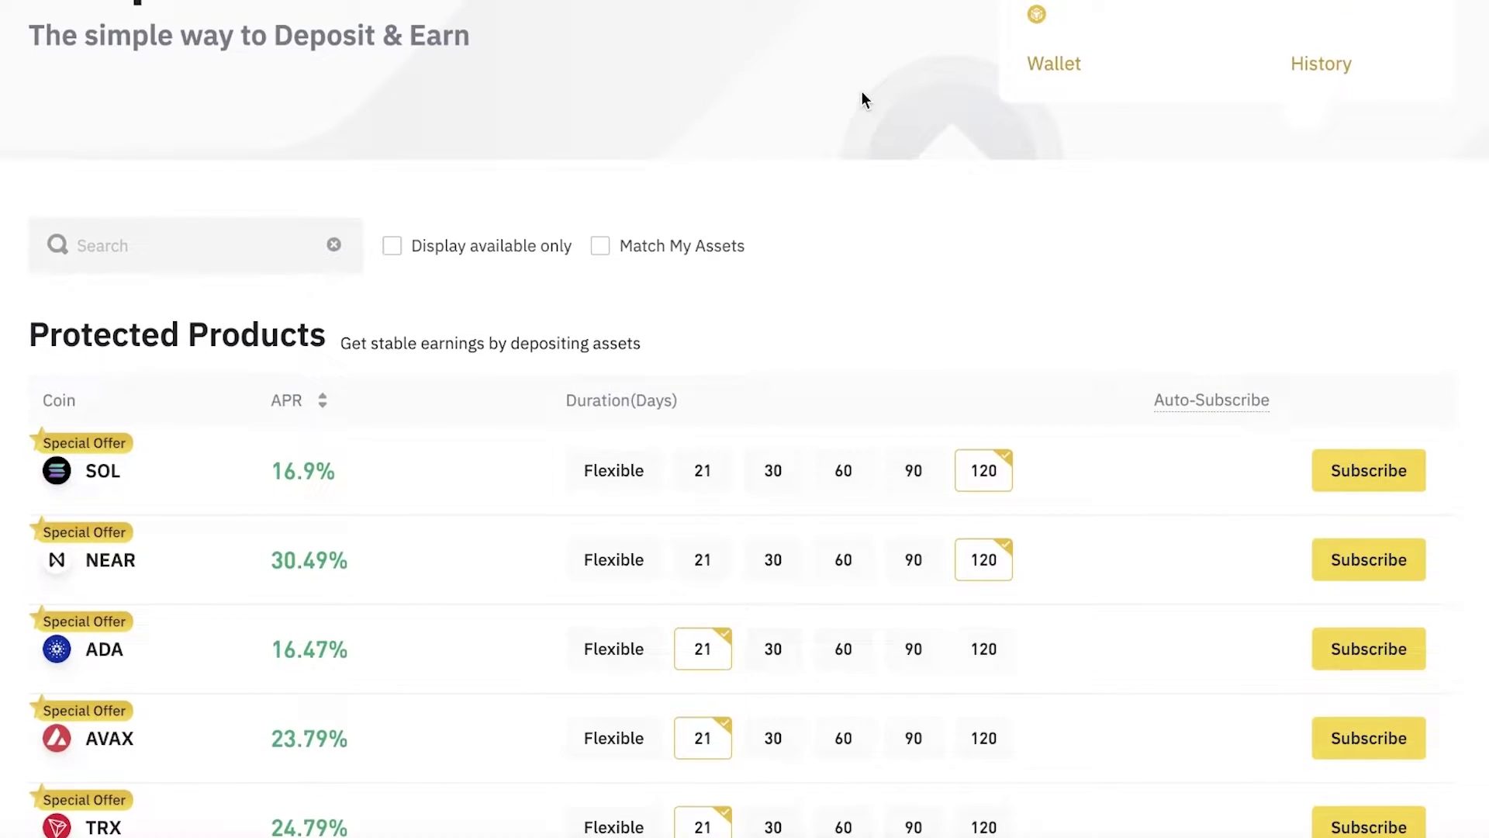
scroll(862, 91, down, 2)
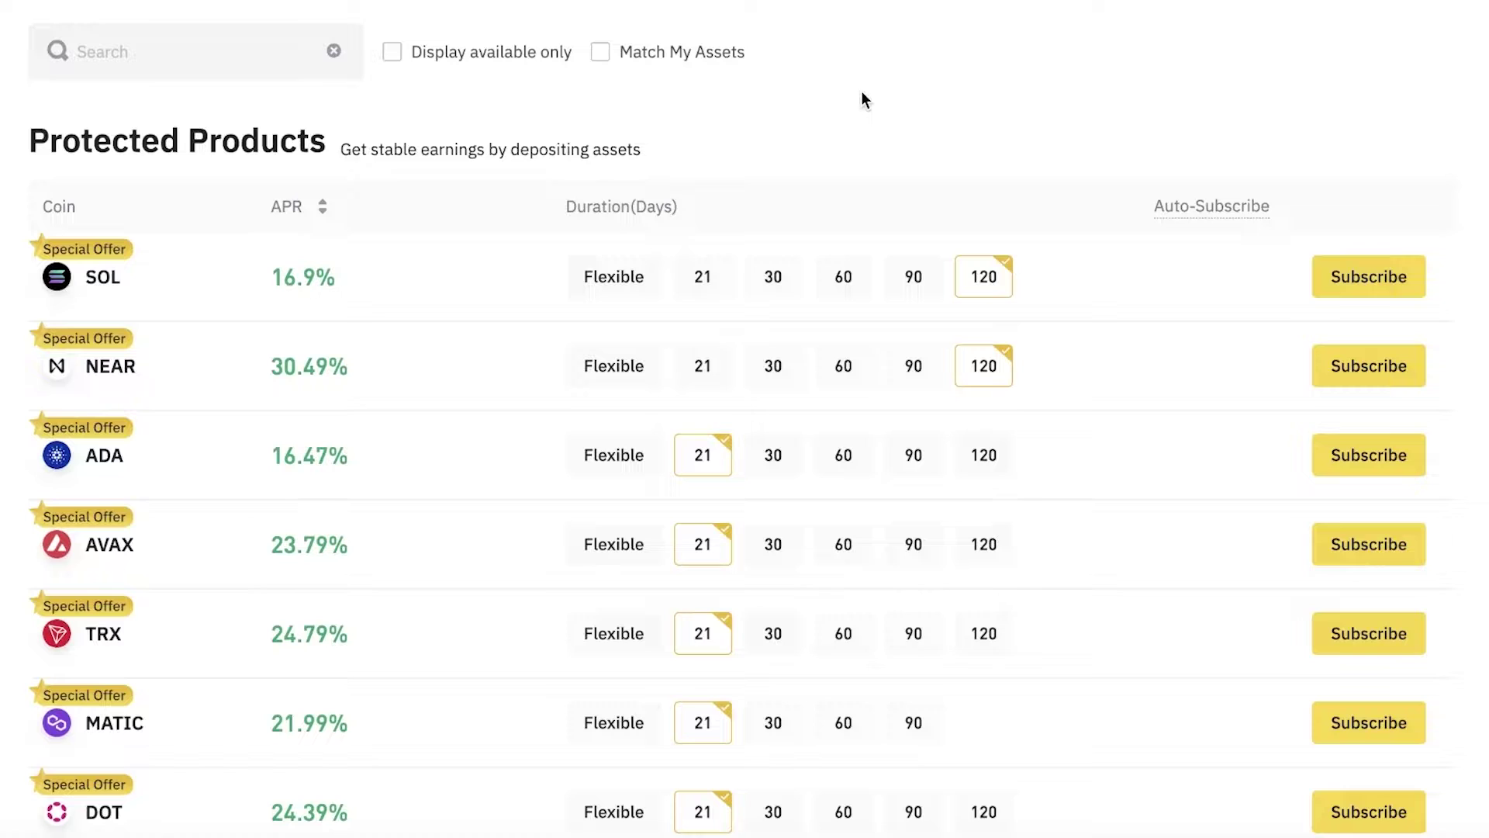
scroll(862, 95, down, 1)
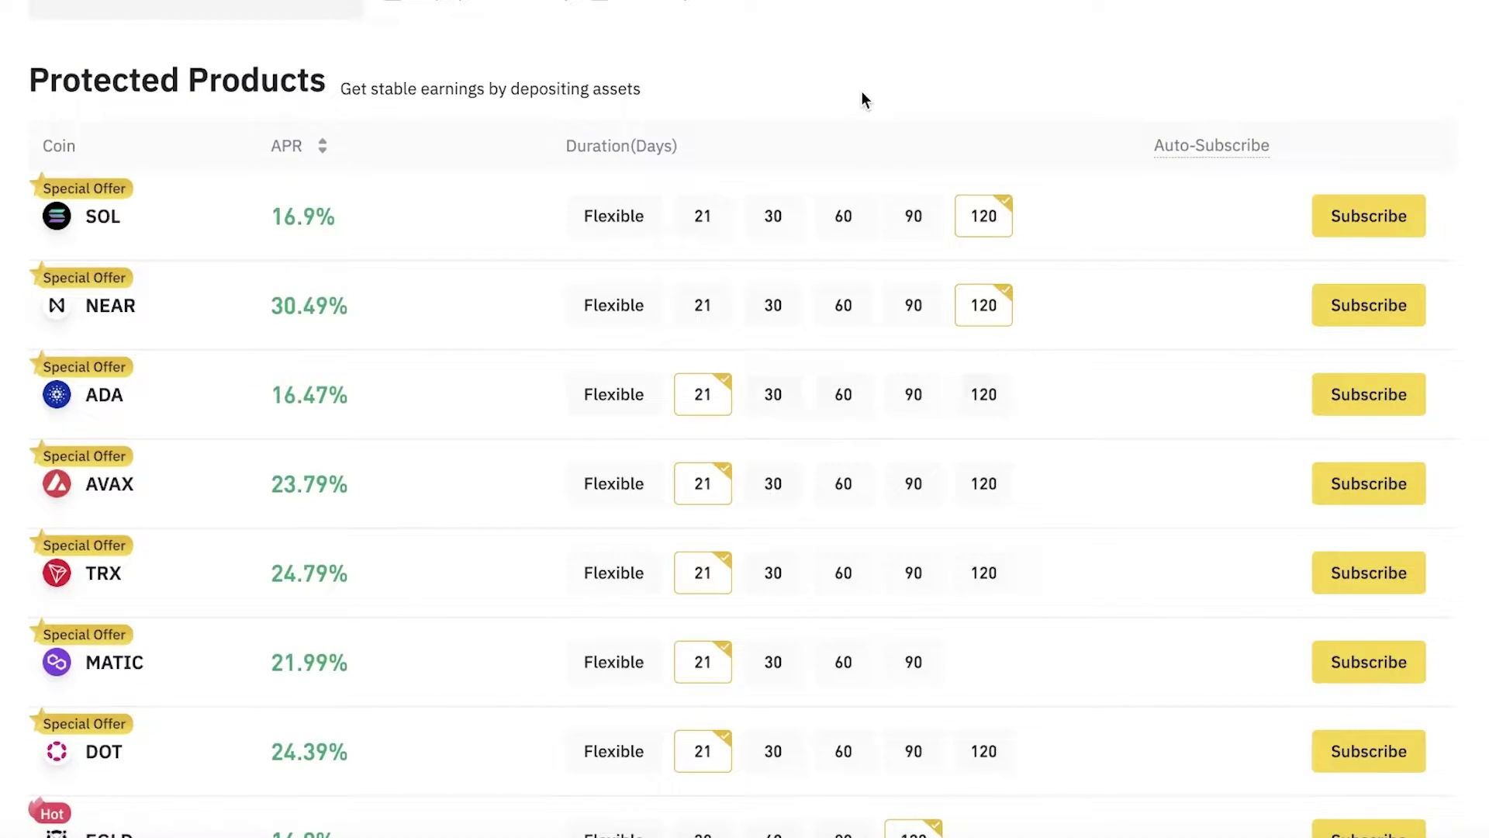
scroll(862, 93, down, 1)
scroll(861, 93, up, 5)
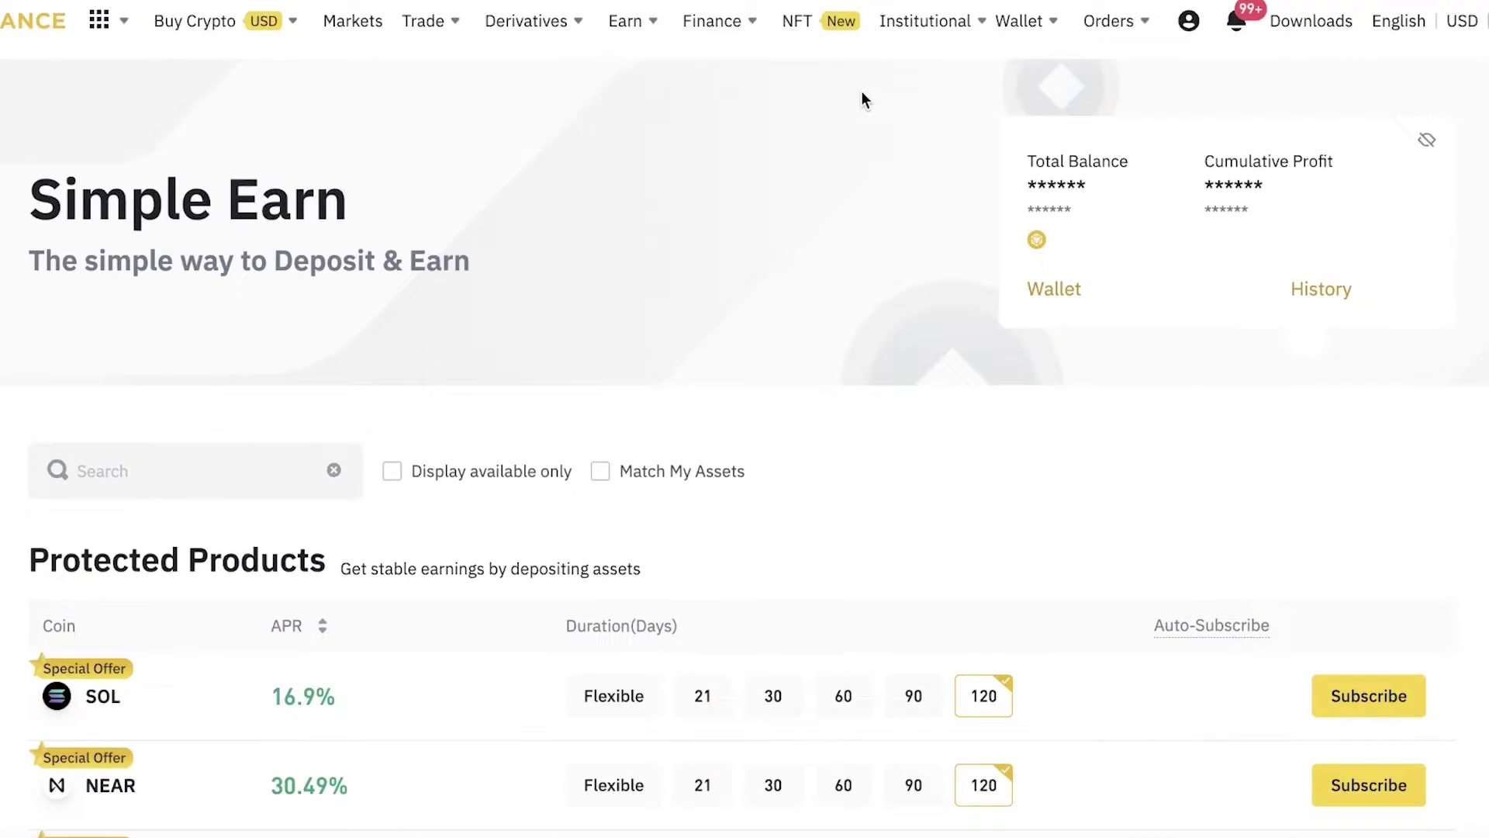
scroll(861, 93, down, 2)
scroll(861, 91, up, 2)
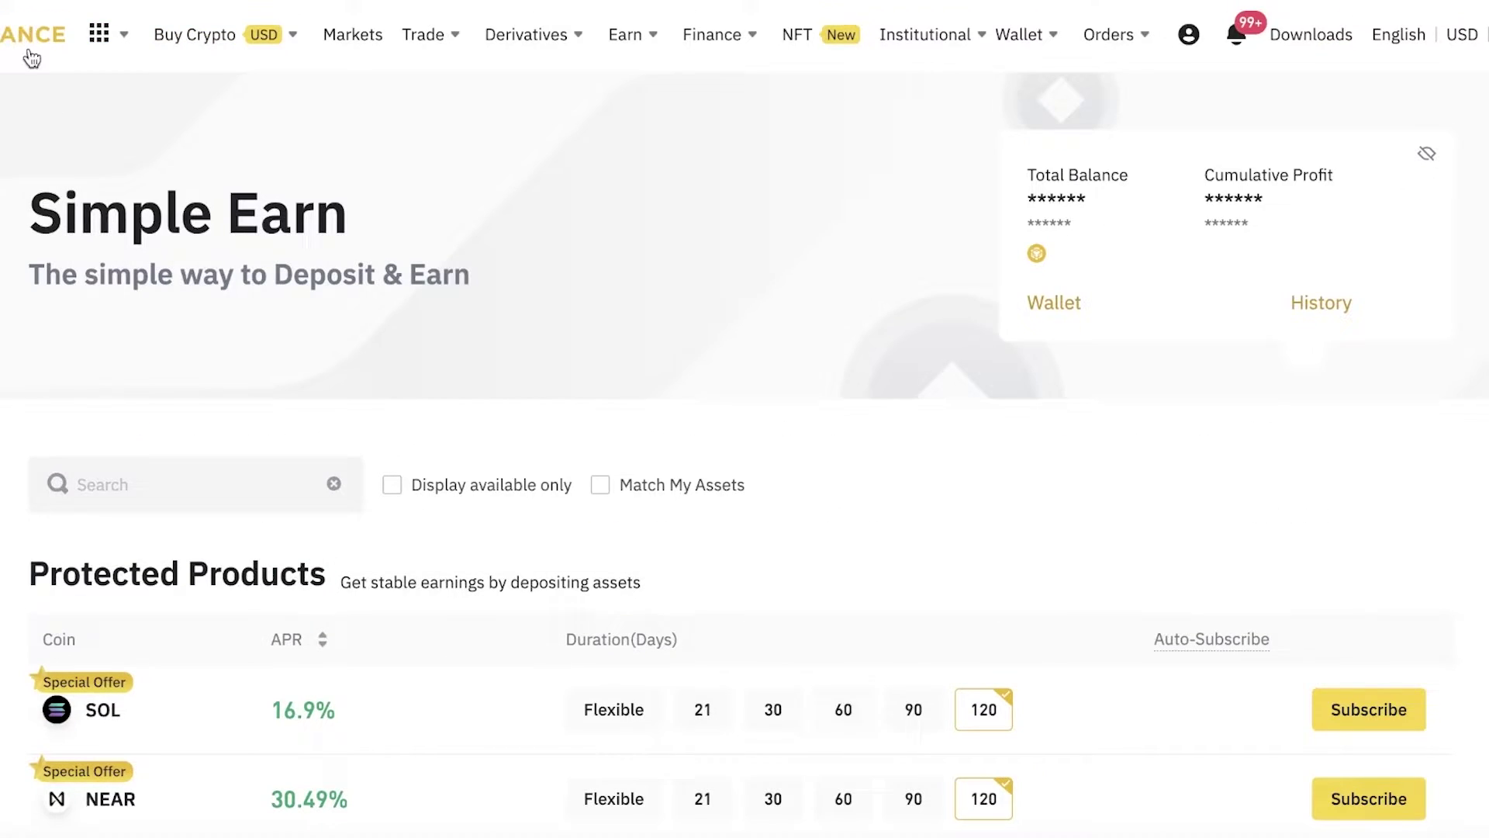
scroll(242, 278, down, 1)
scroll(242, 278, down, 5)
scroll(242, 277, down, 4)
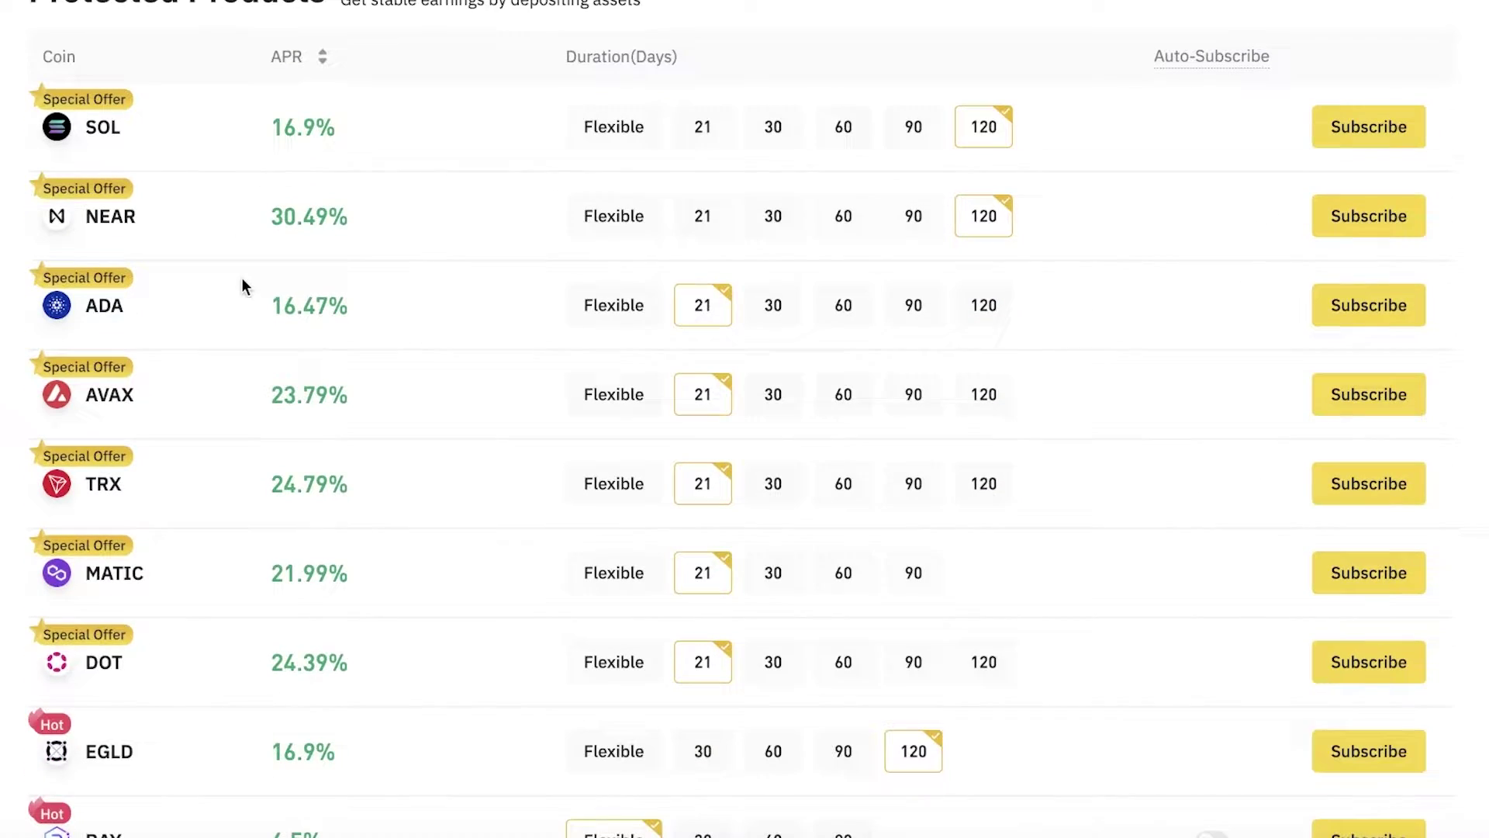
scroll(242, 278, up, 9)
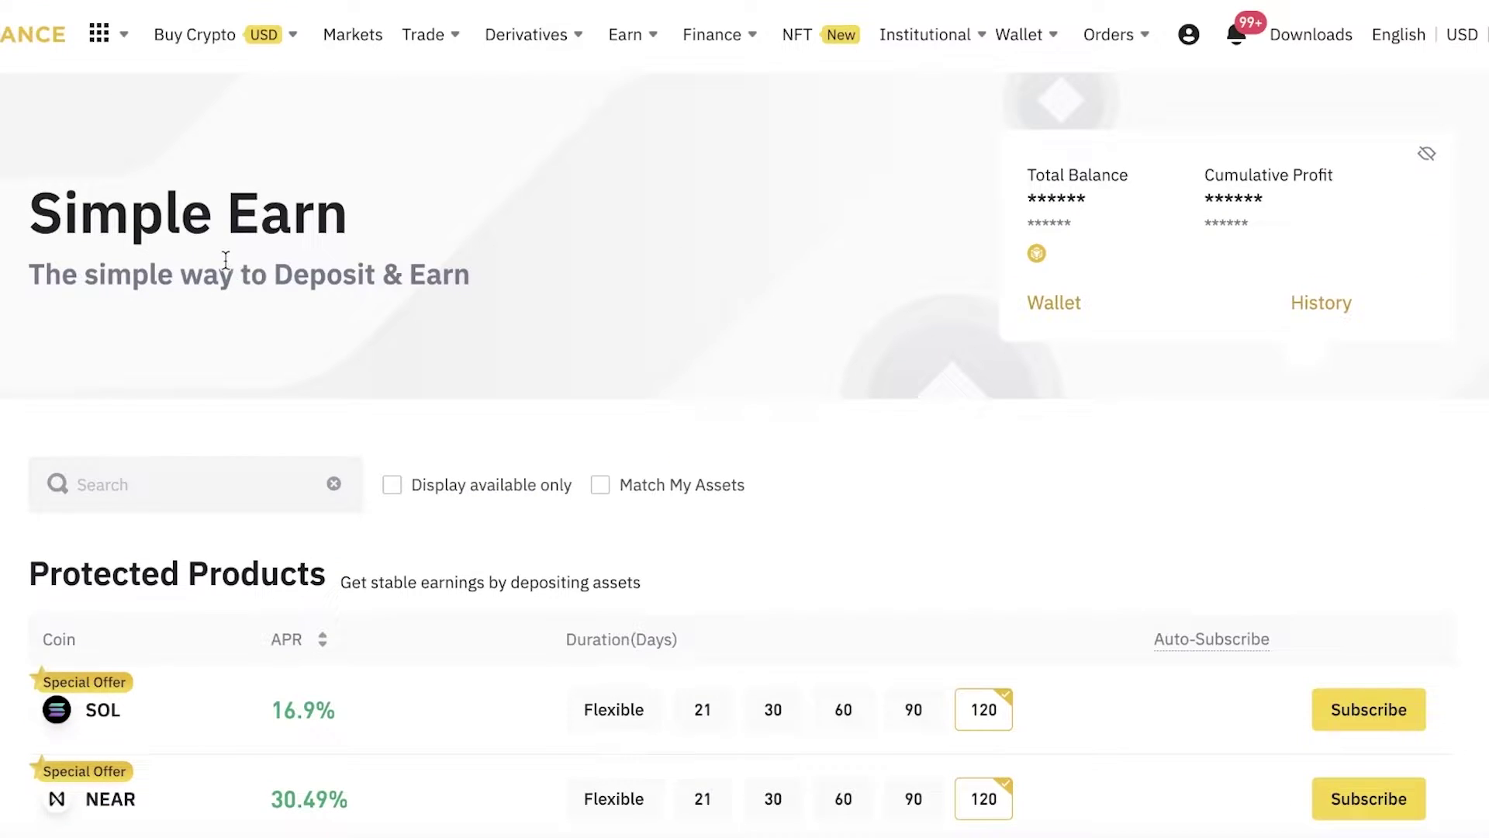
Step: Go back to the homepage with the Binance logo and scroll through it to the top
click(11, 31)
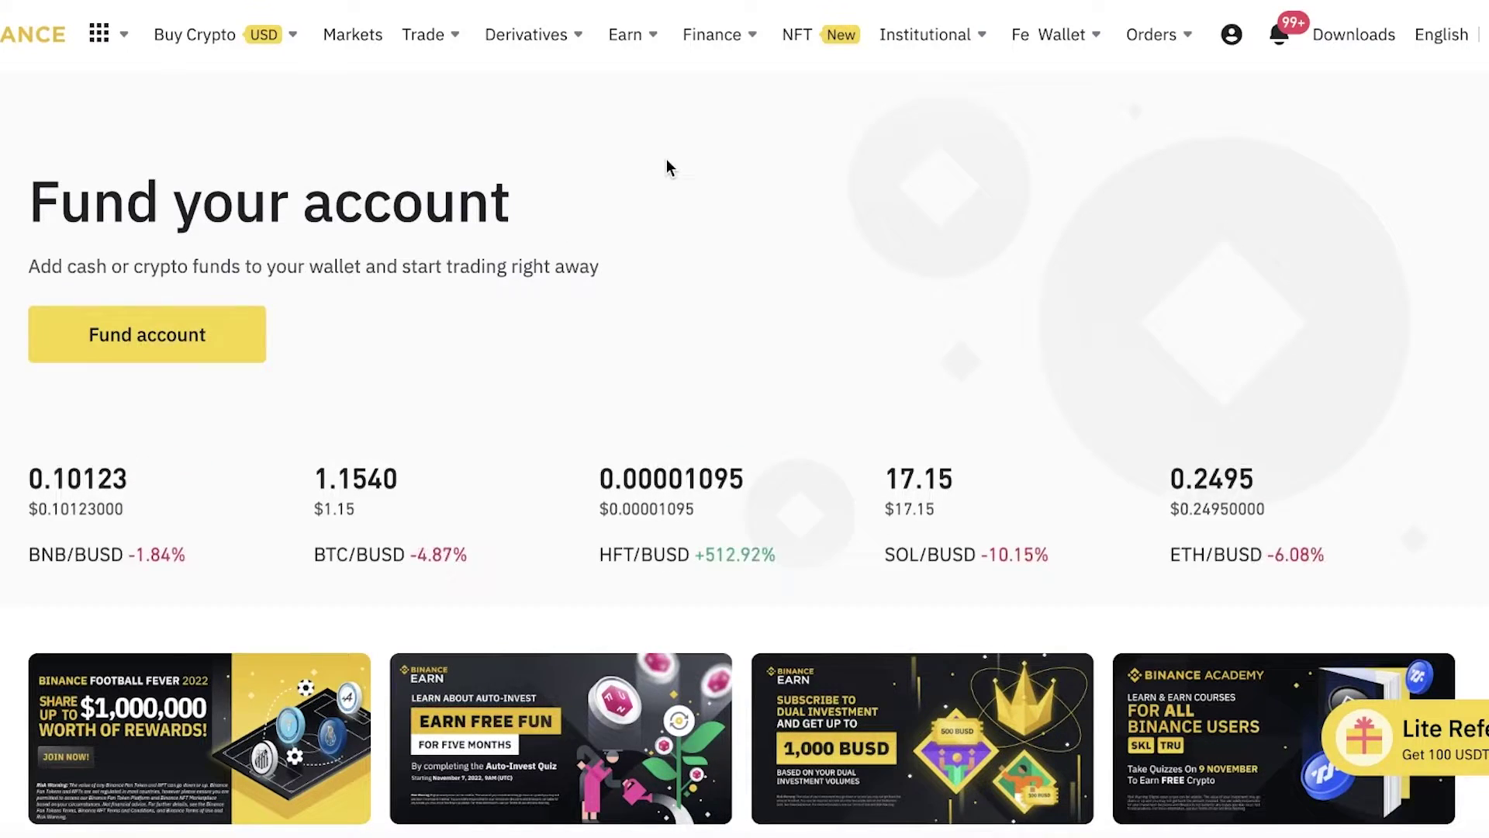
scroll(667, 158, down, 15)
scroll(670, 148, up, 14)
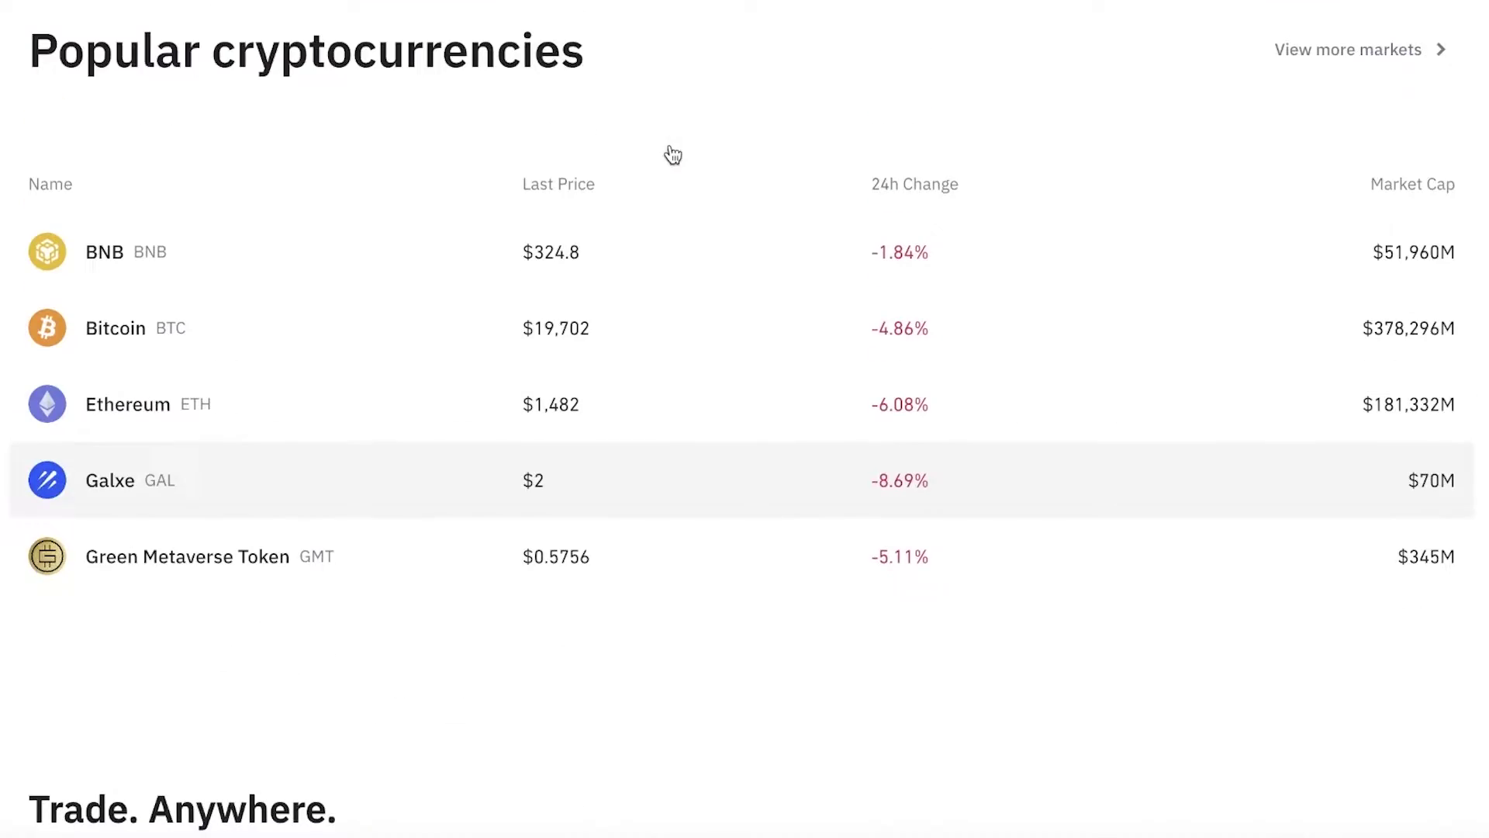
scroll(660, 141, up, 5)
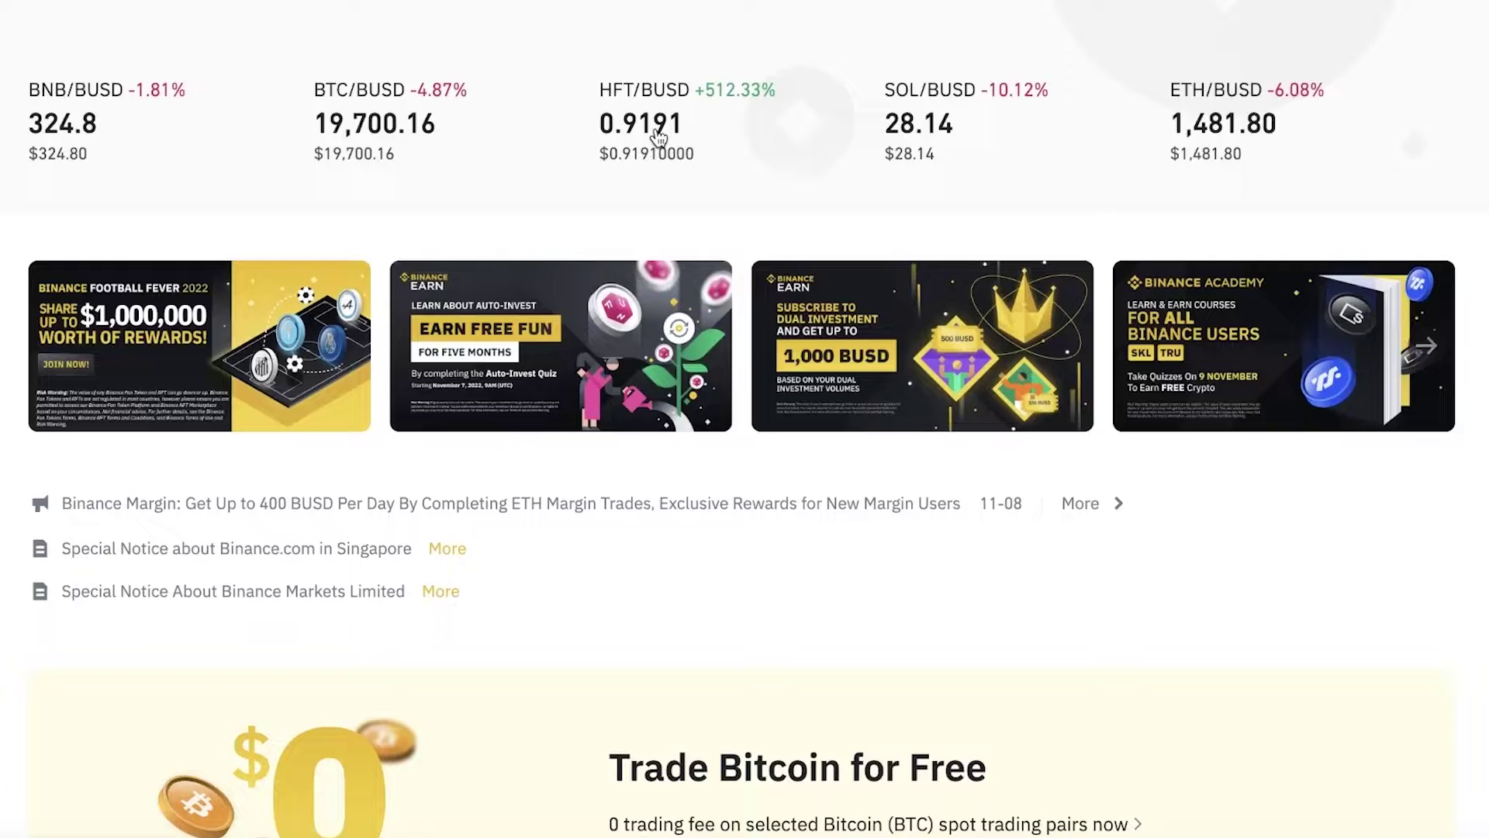
scroll(660, 140, up, 5)
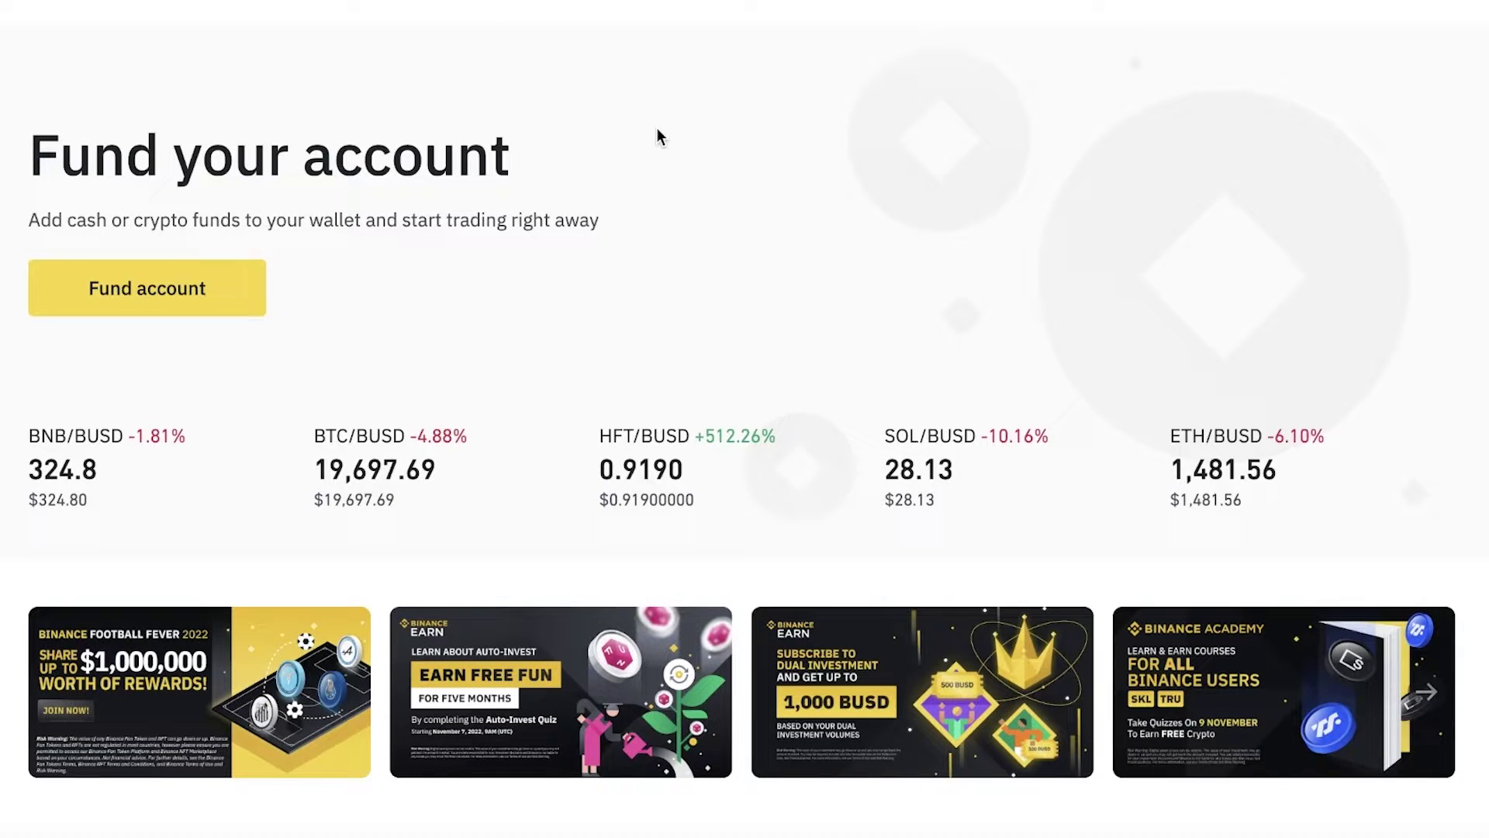
scroll(657, 130, up, 1)
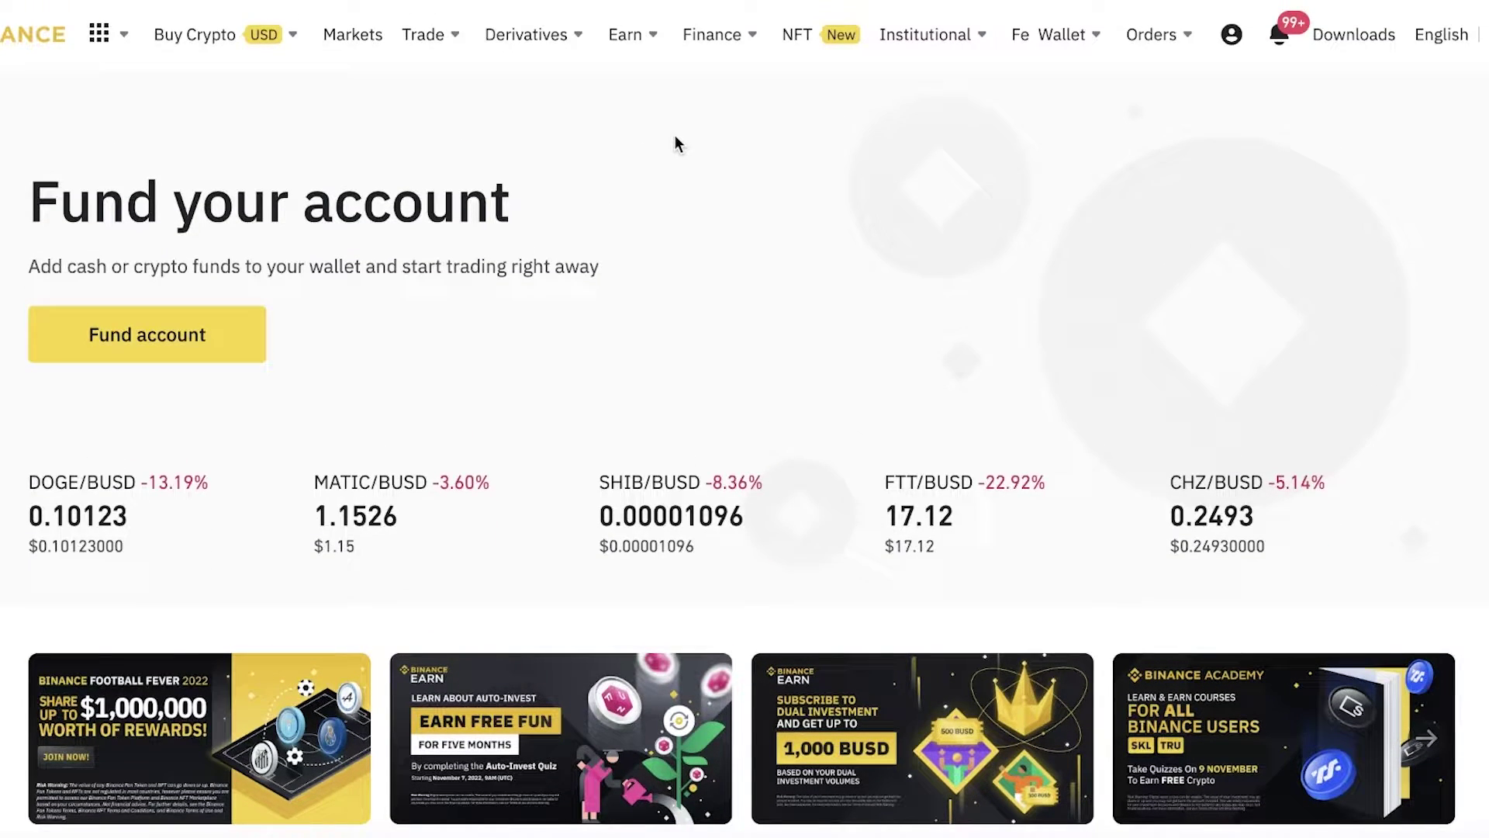
mouse_move(1234, 41)
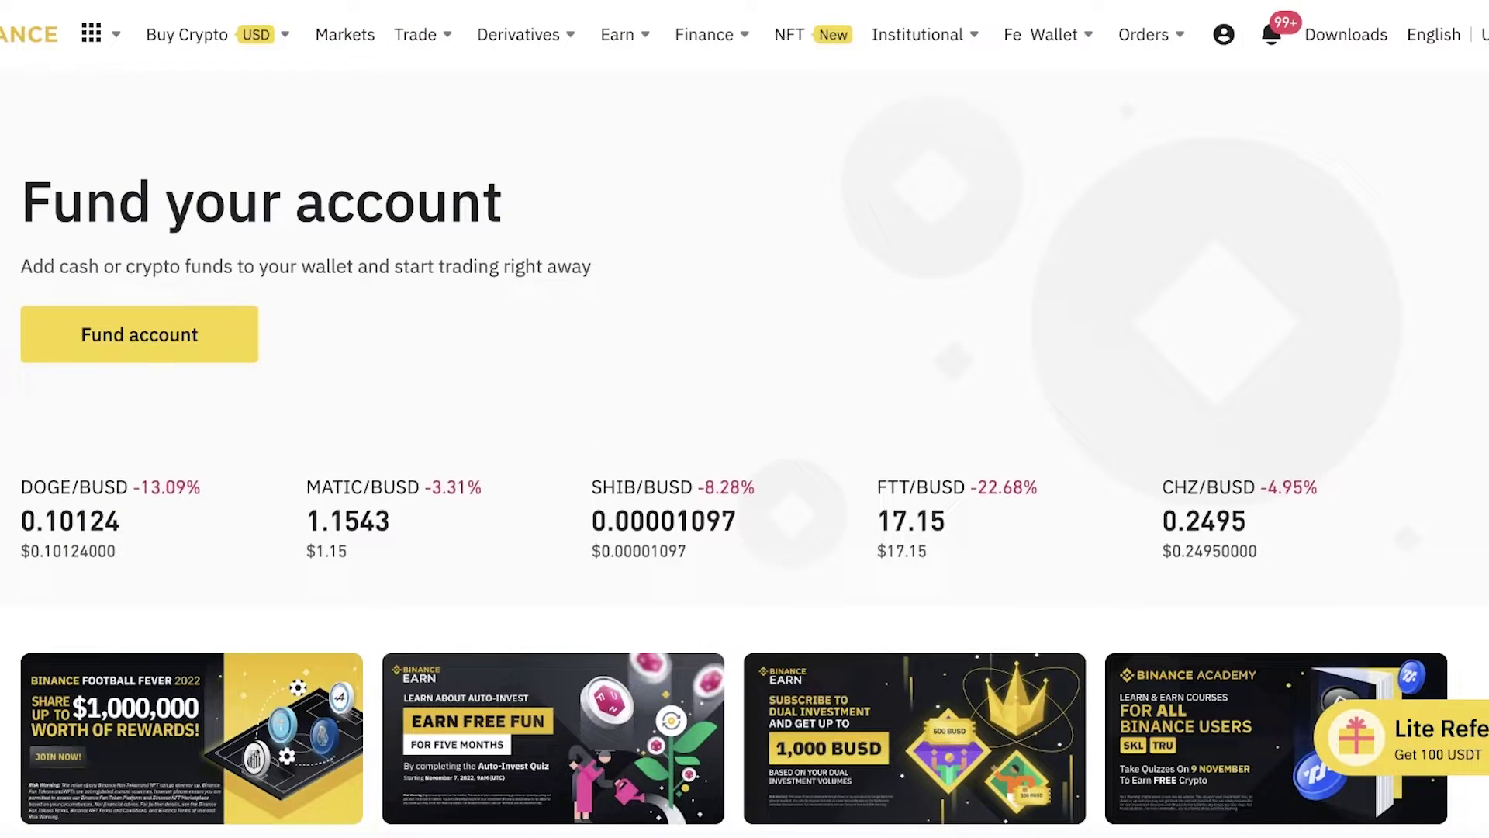
Step: Open and close the MetaMask popup twice, then head for Wallet > Overview
key(alt+shift+m)
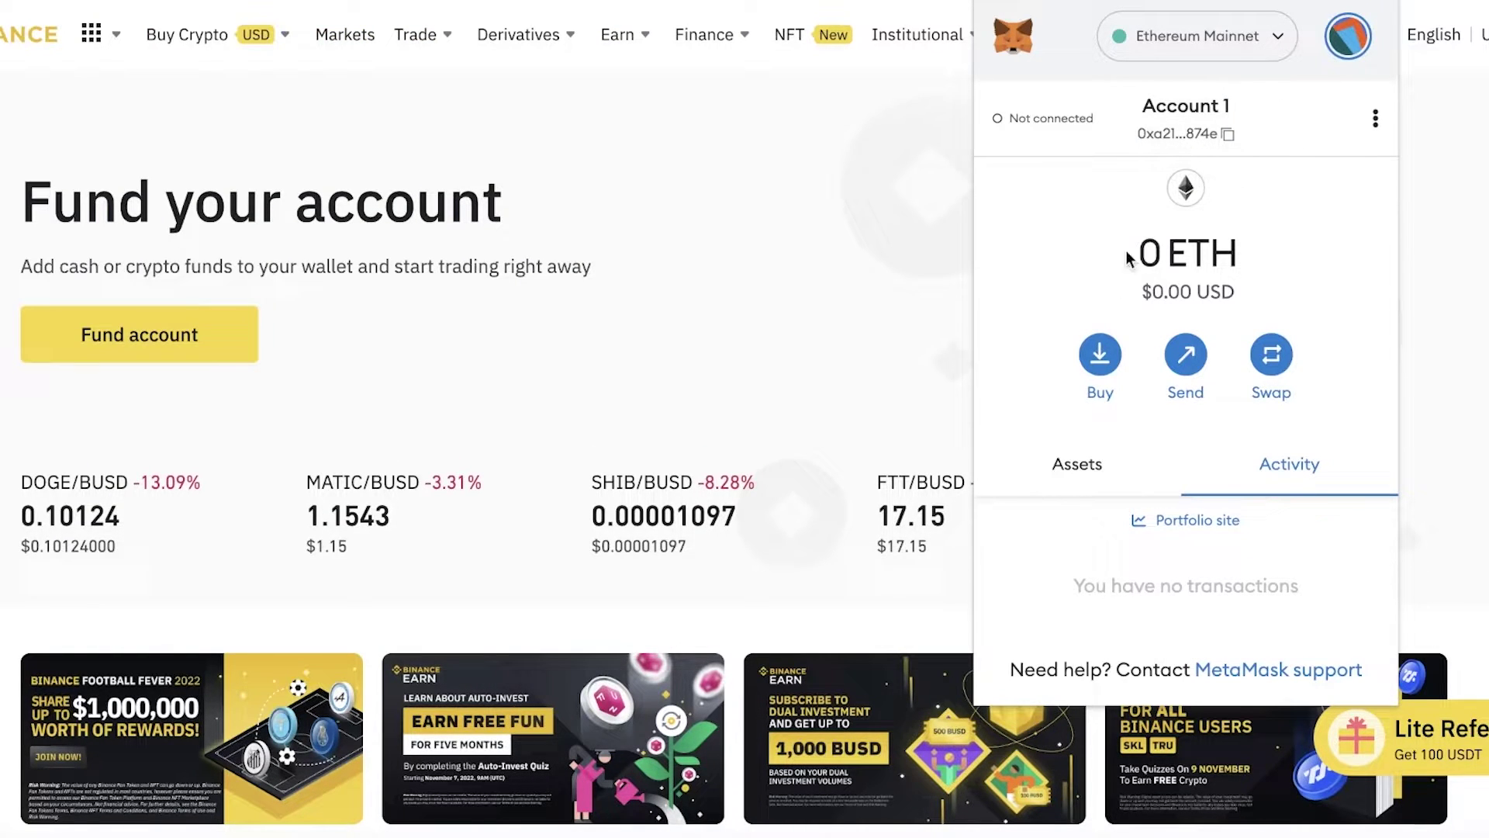
key(Escape)
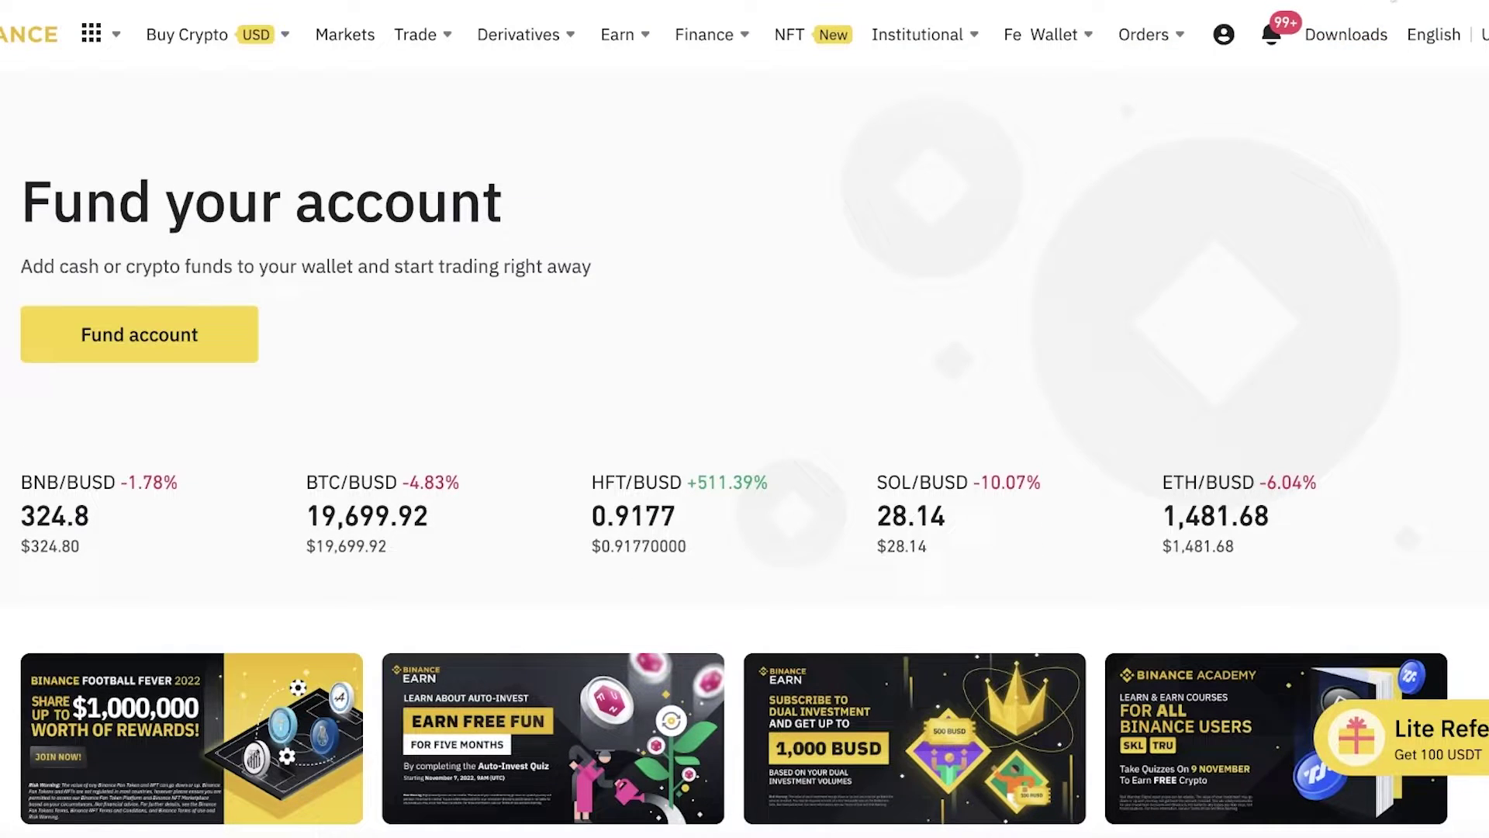
key(alt+shift+m)
key(Escape)
mouse_move(1167, 47)
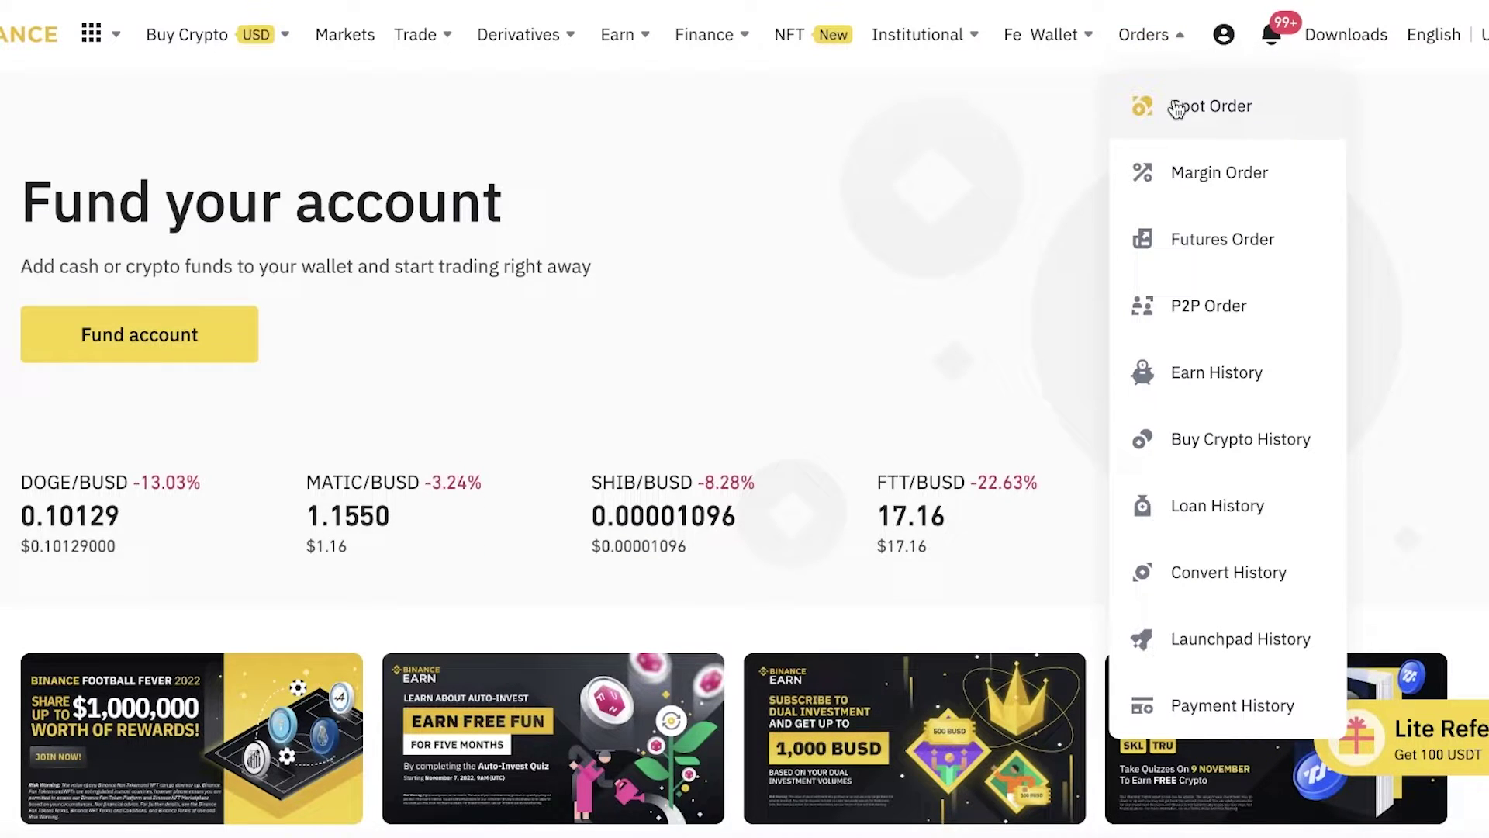
mouse_move(1060, 32)
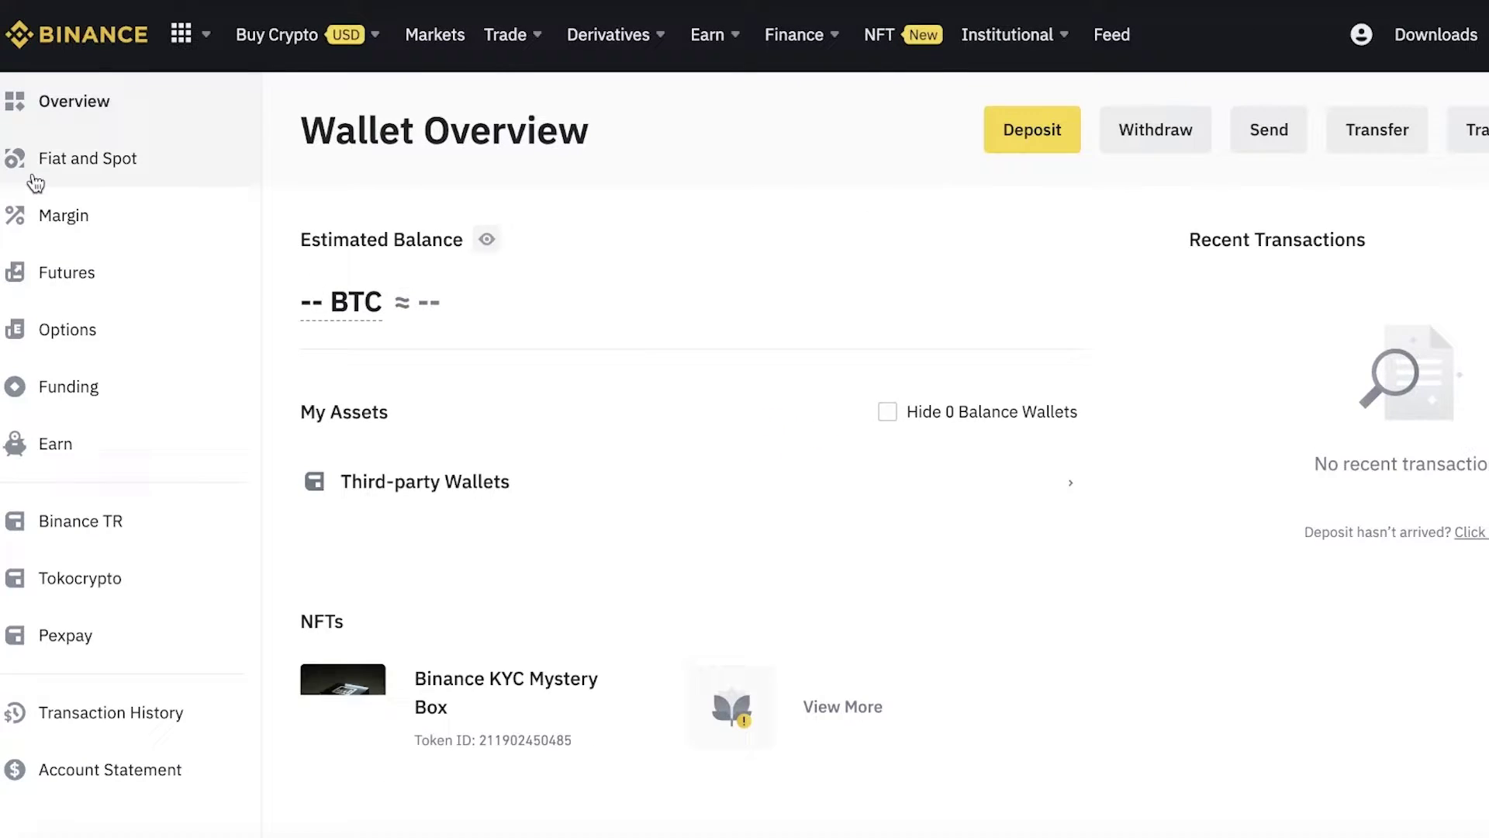
Step: Go to Fiat and Spot, dismiss the Fund Your Account prompt, and start a deposit
click(32, 160)
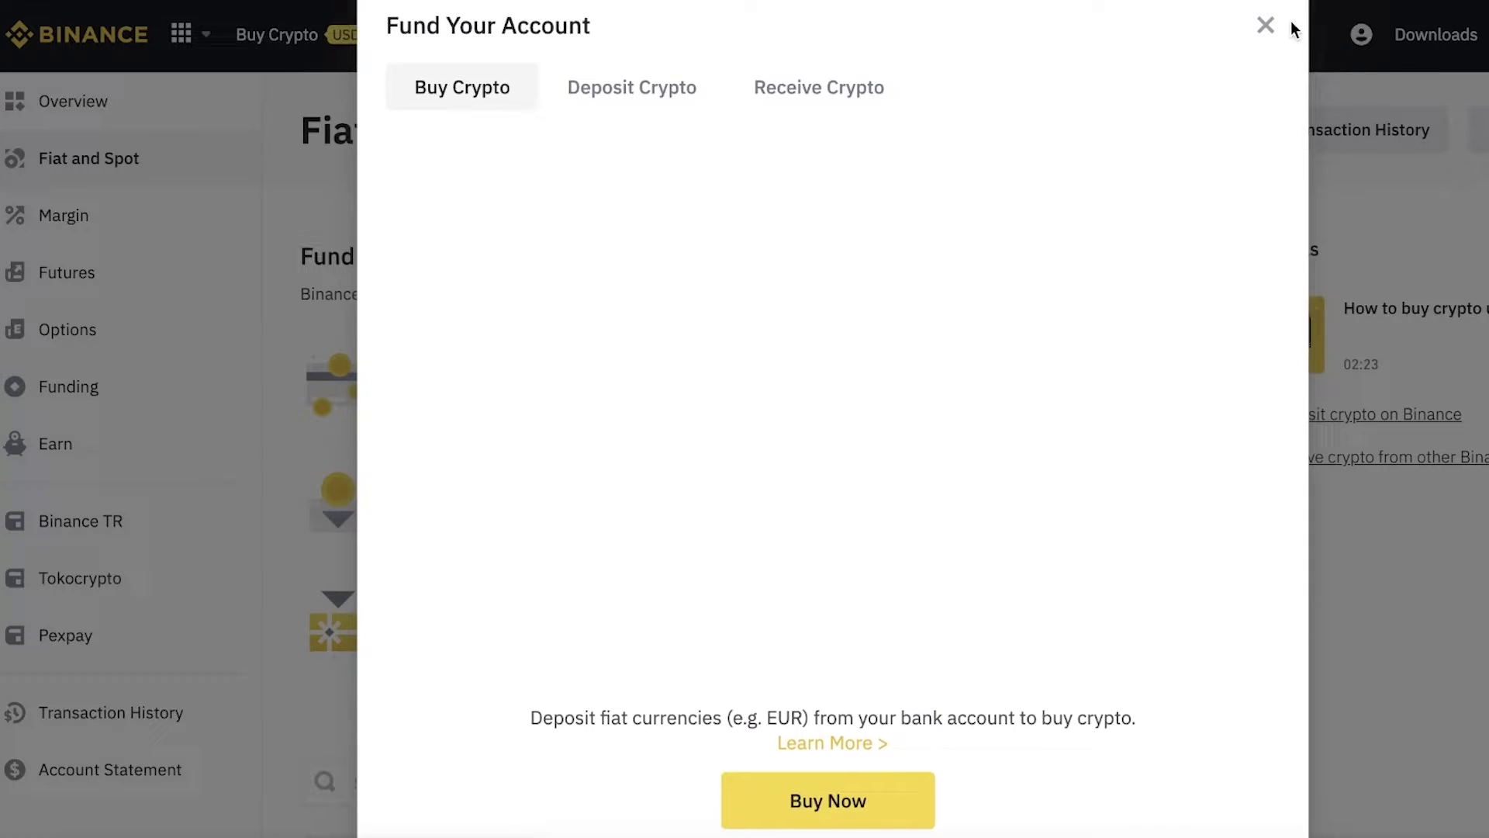
click(1267, 27)
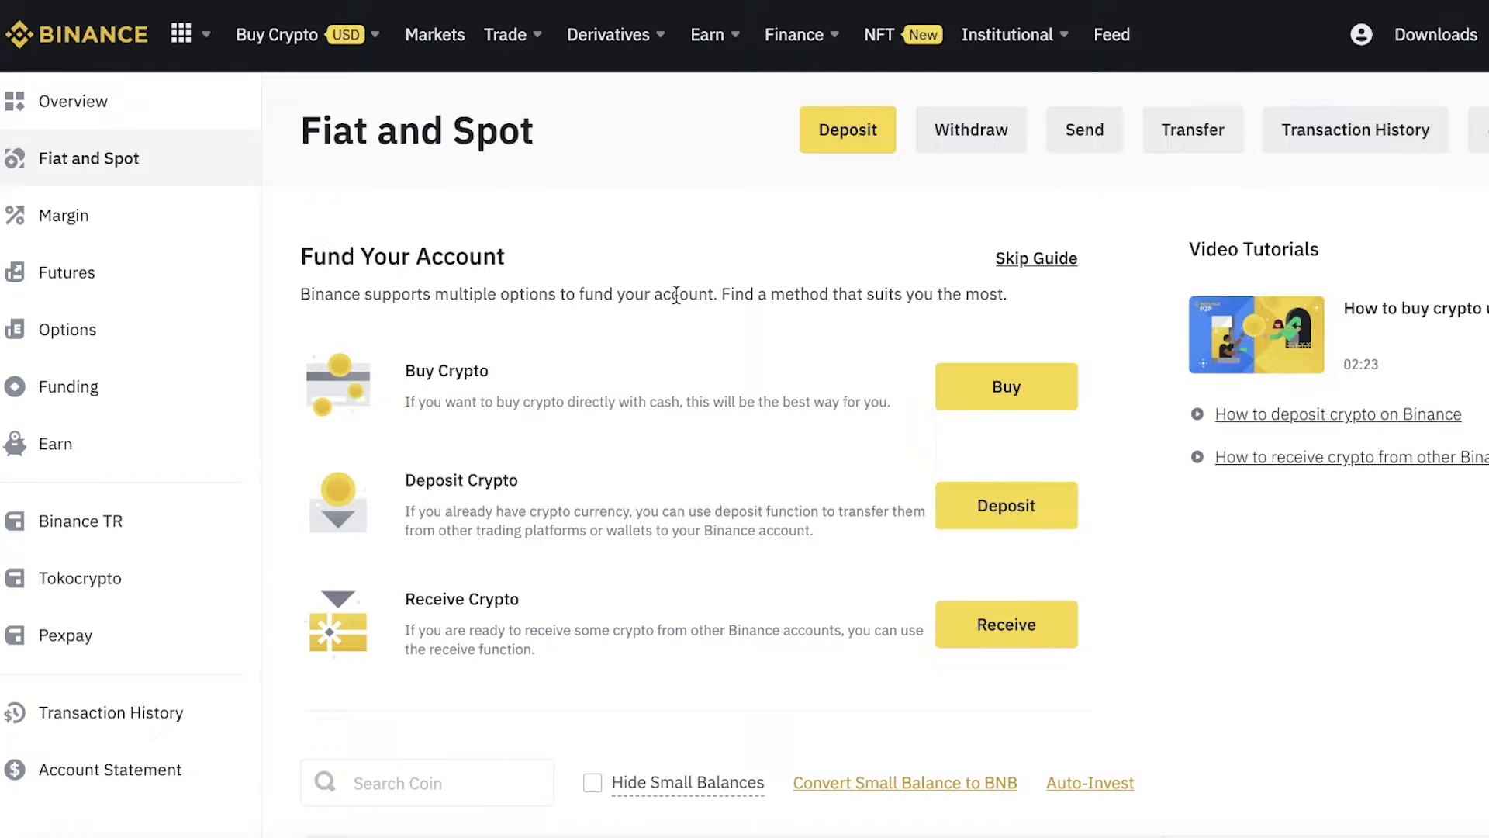
click(847, 144)
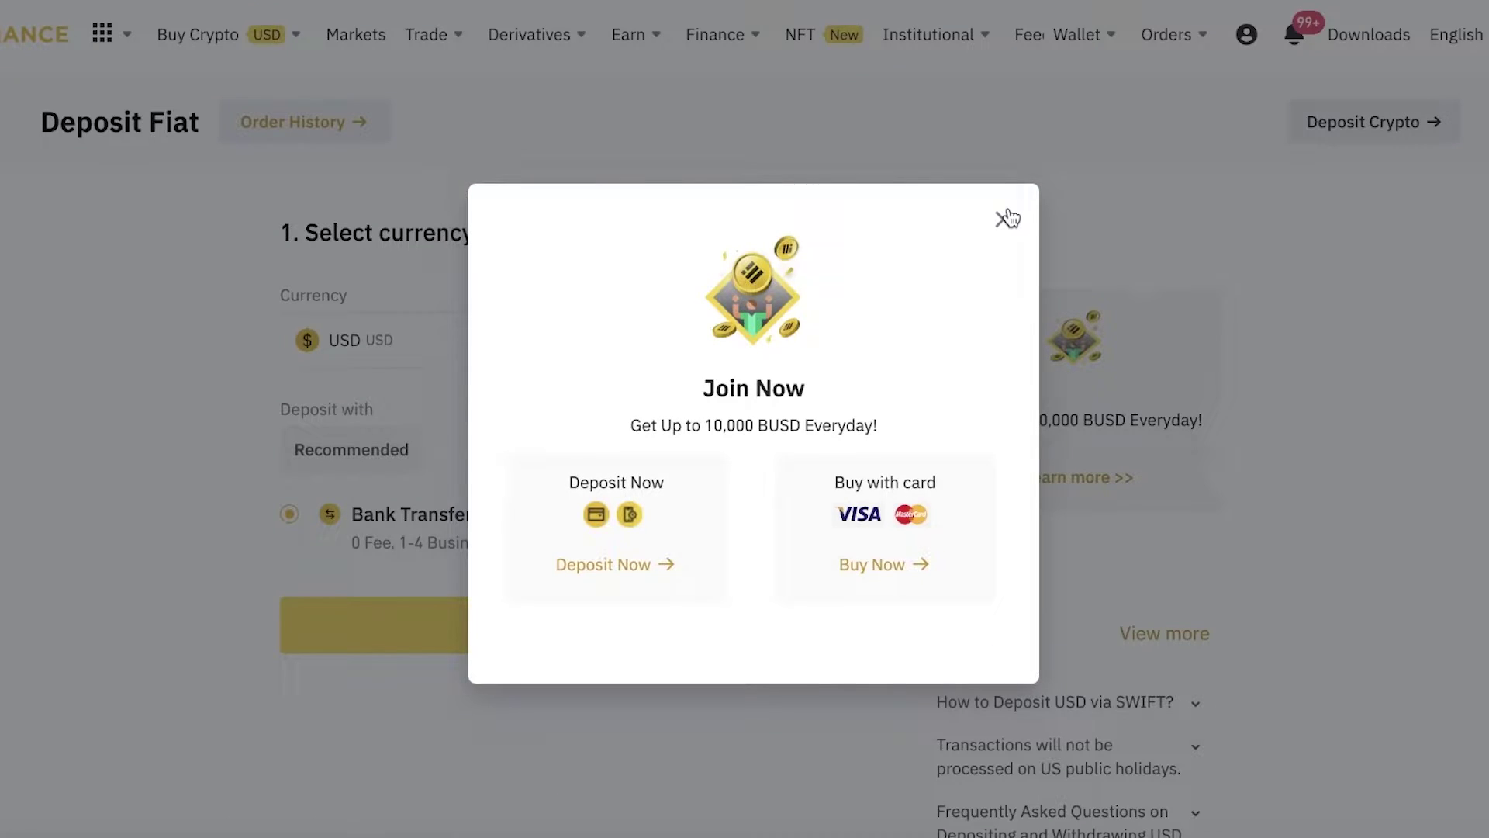
Step: Dismiss the promo, keep USD, and continue to Enter Amount (50–50000 USD via SWIFT)
click(1004, 219)
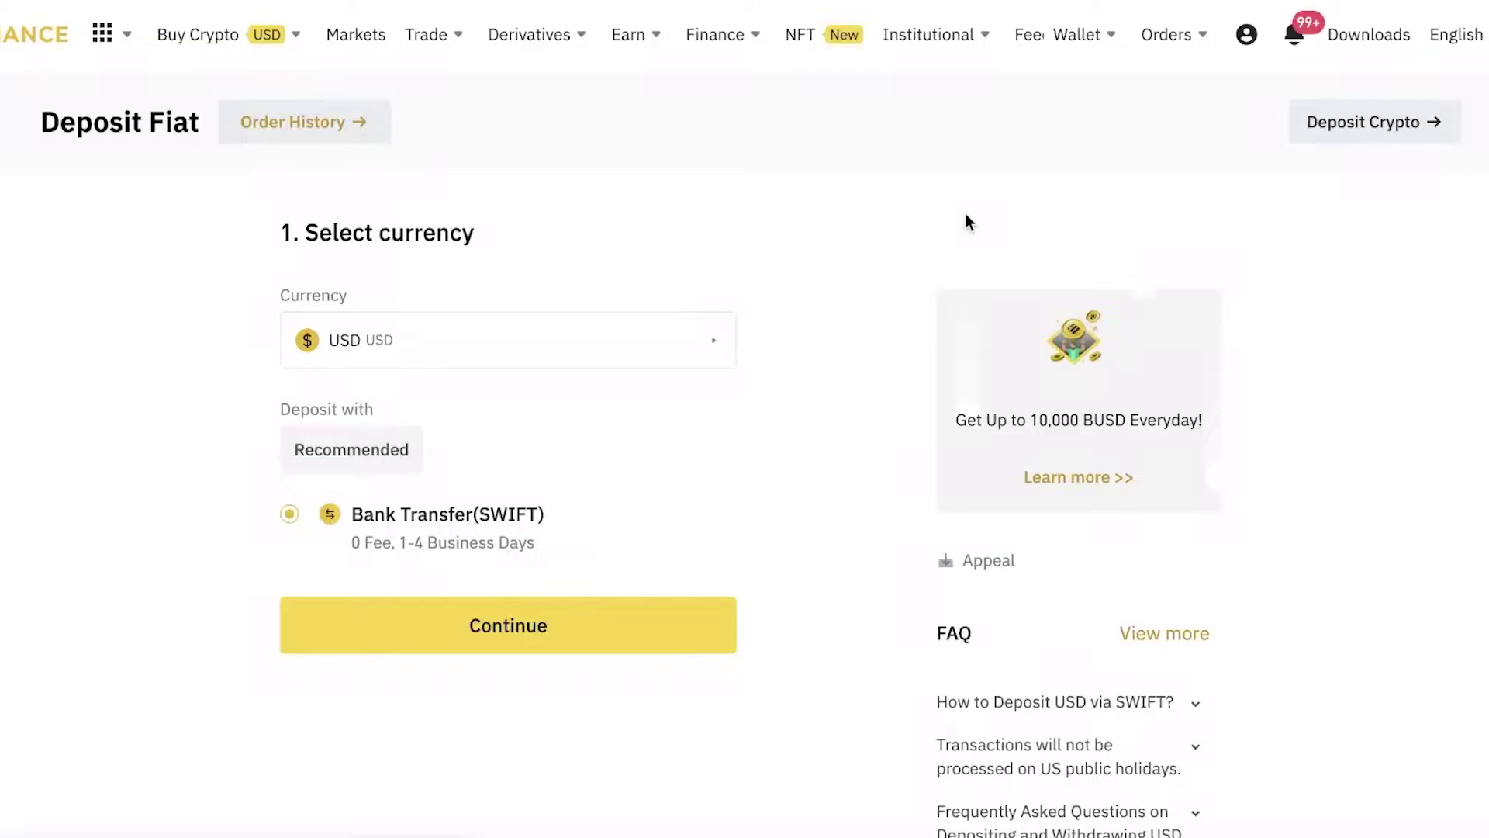
click(733, 338)
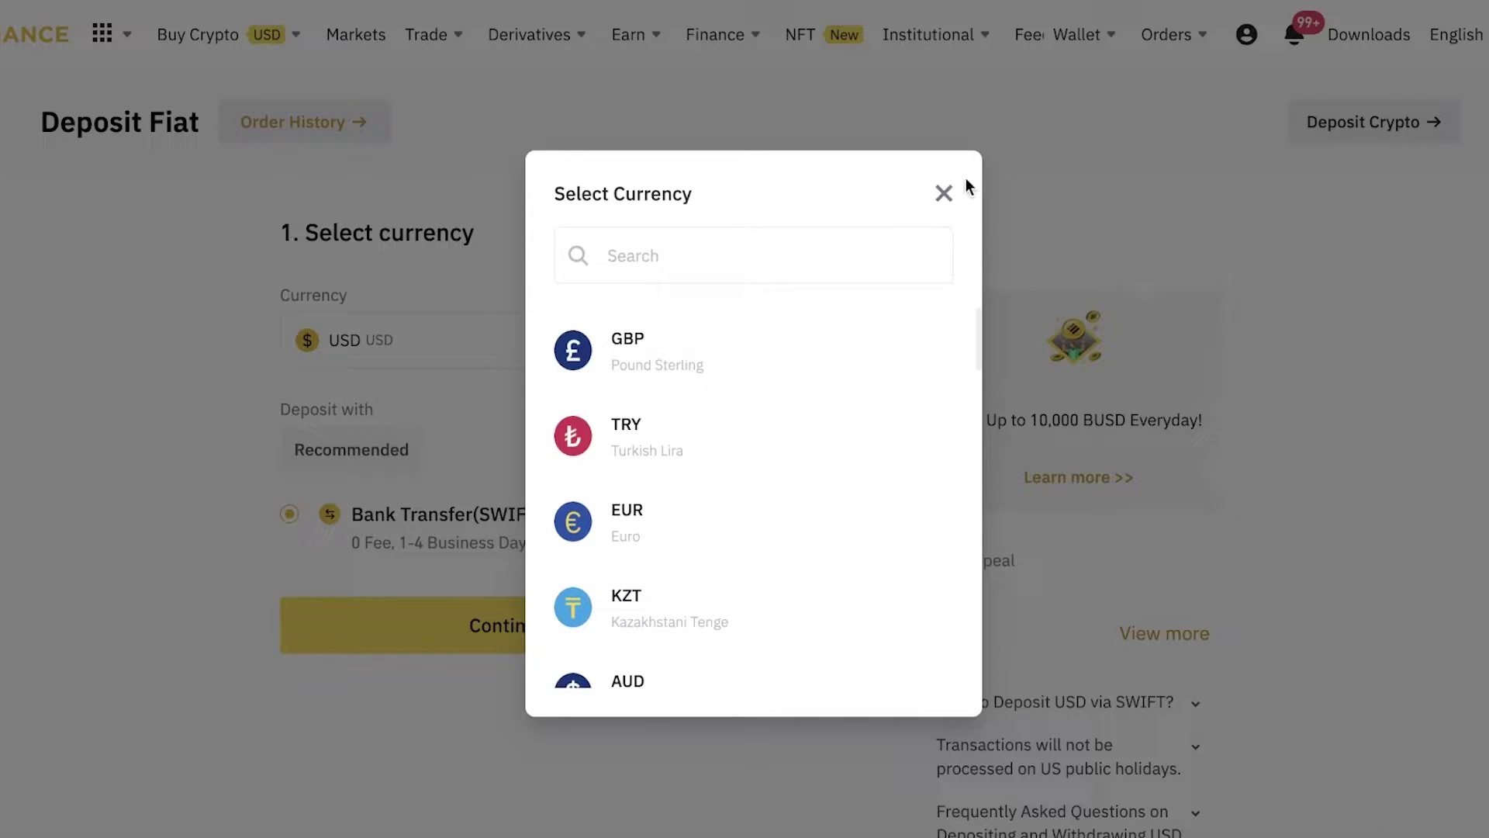
click(943, 193)
click(304, 632)
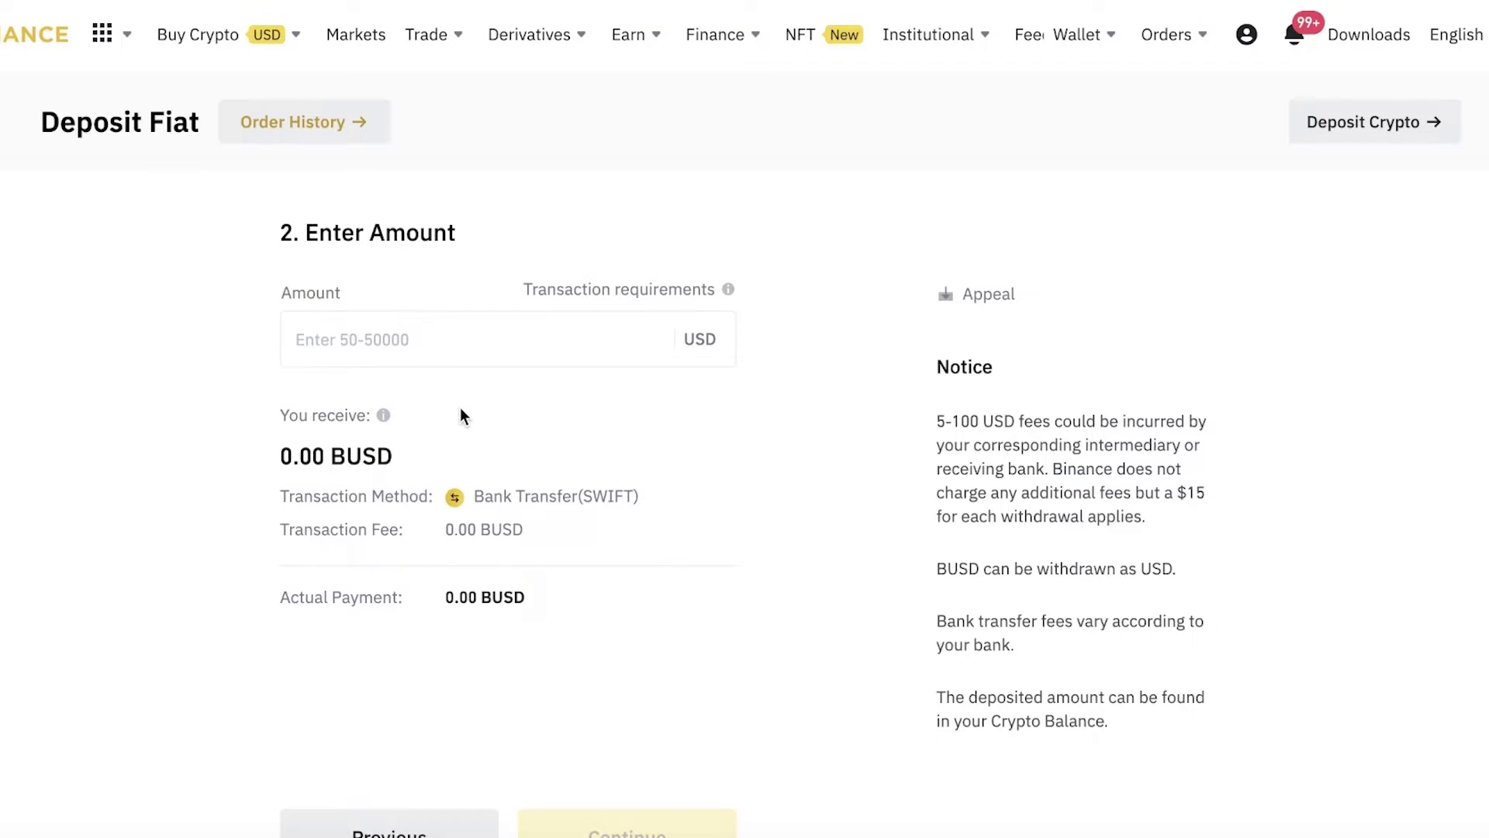
scroll(413, 535, down, 1)
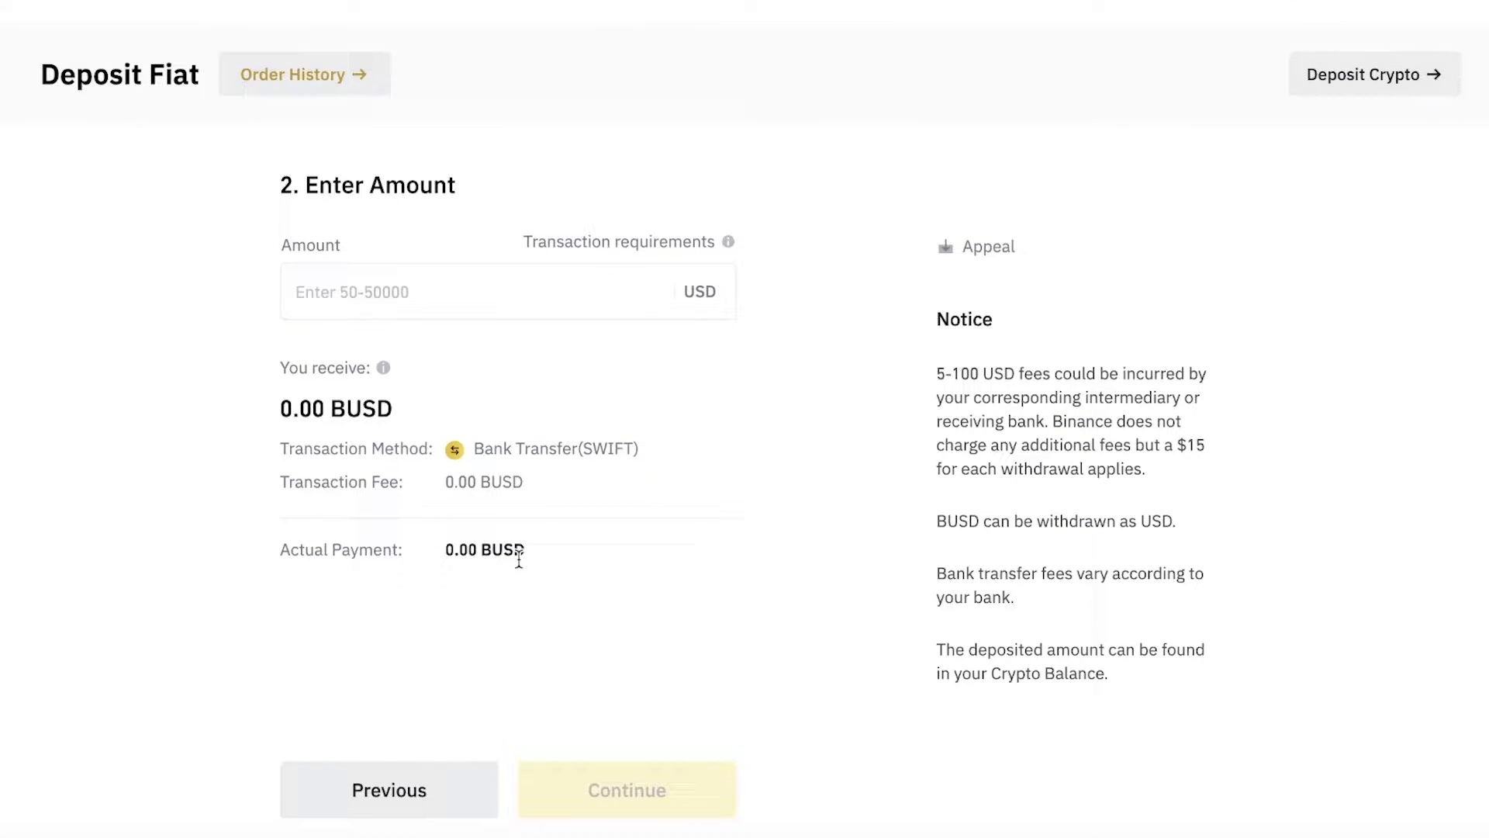
scroll(519, 559, up, 1)
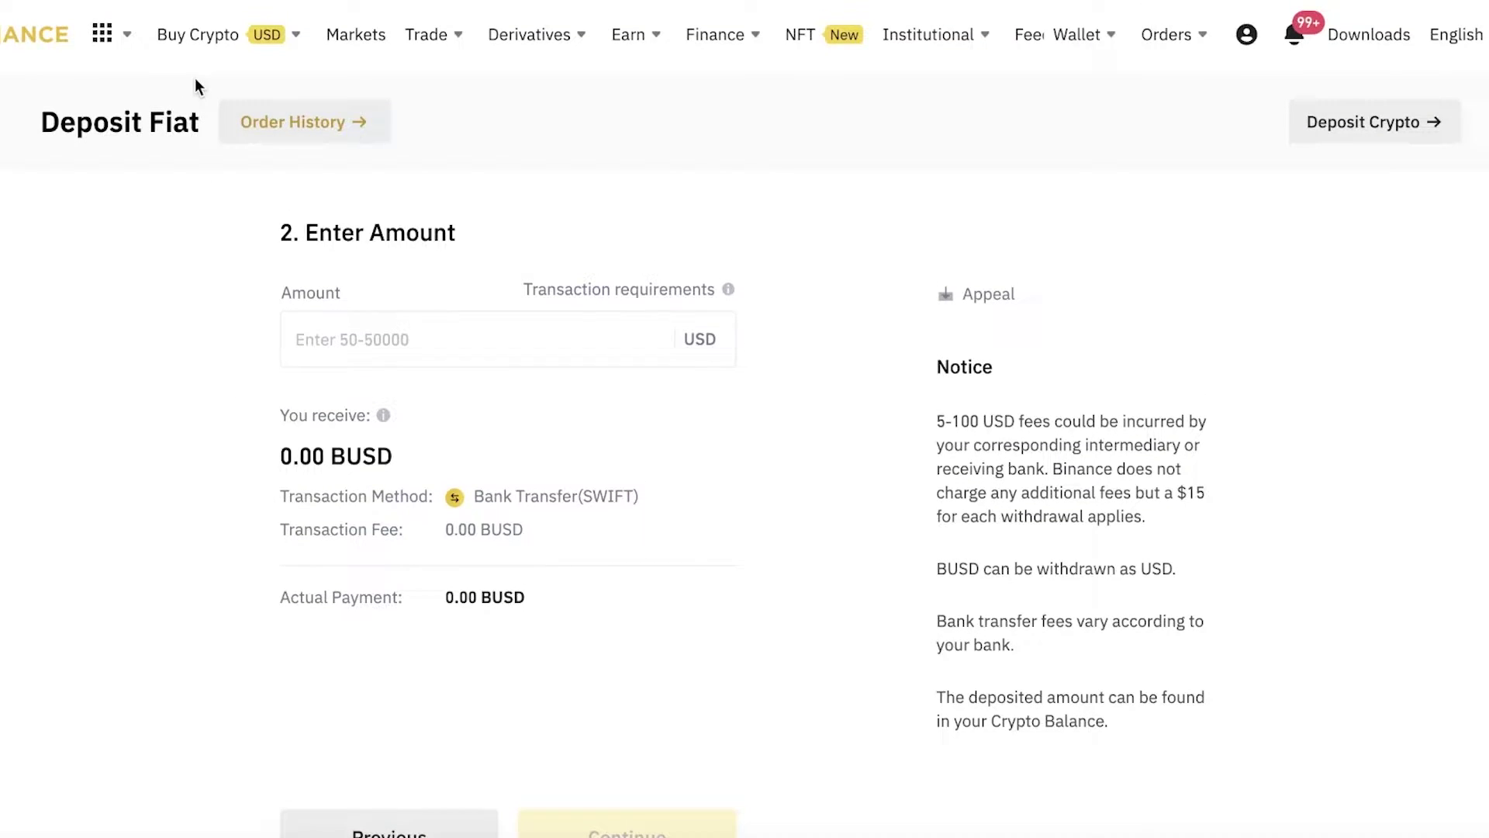
mouse_move(198, 62)
scroll(61, 194, down, 1)
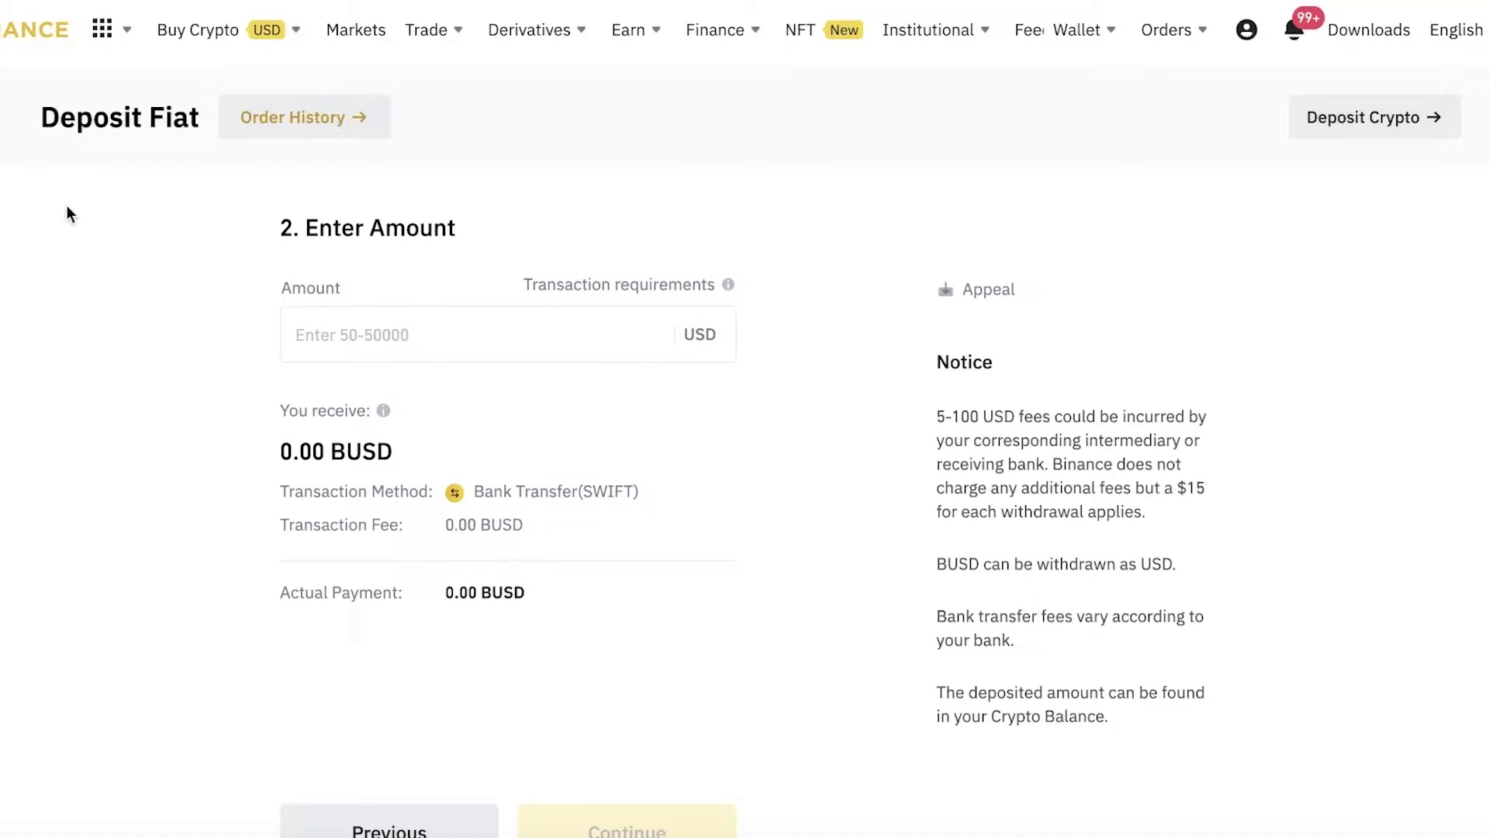
scroll(67, 205, up, 1)
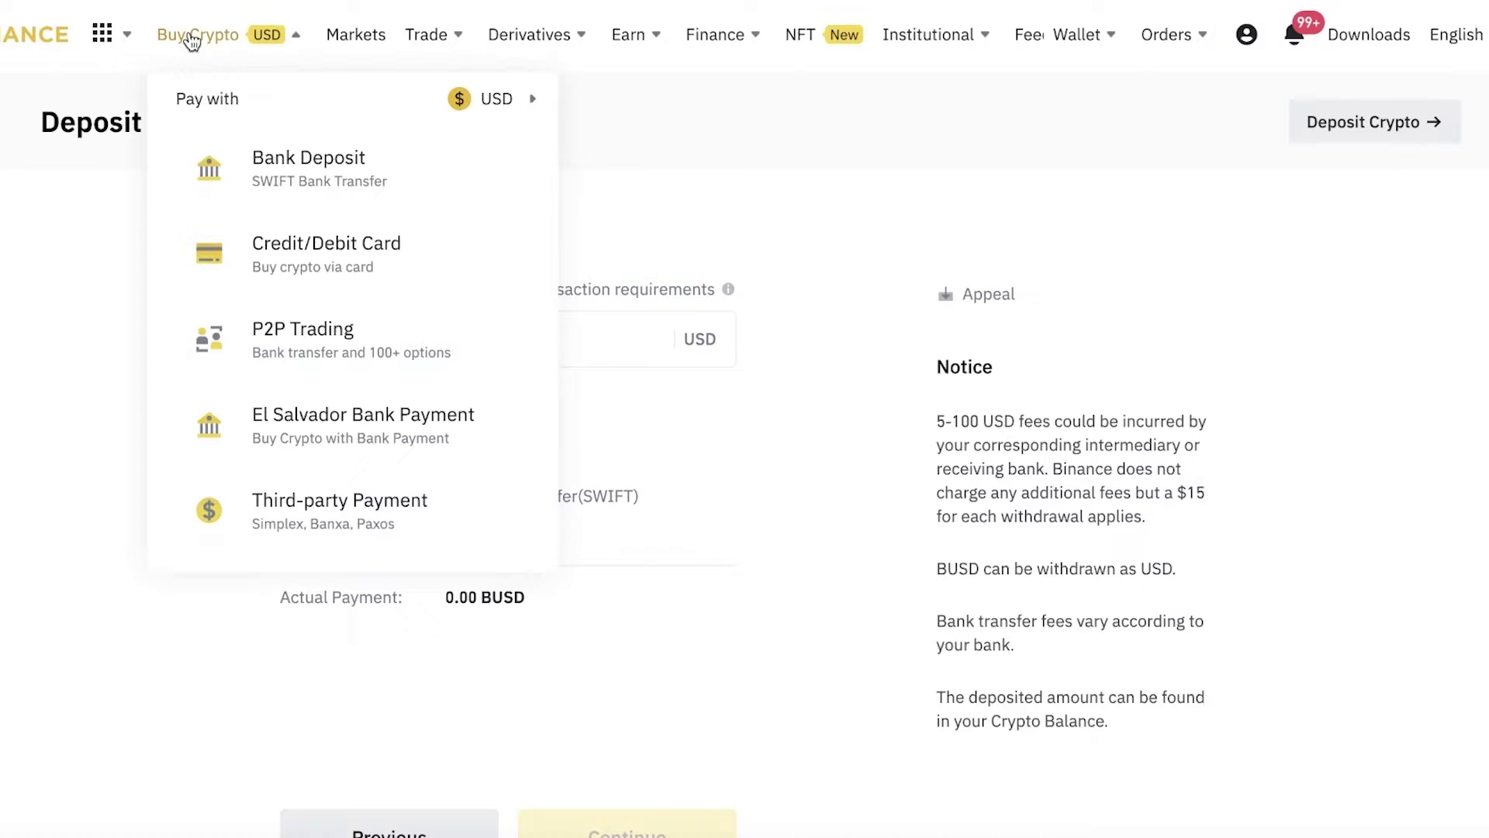
Step: Choose Credit/Debit Card purchase and review its 15–12000 USD spend range
click(290, 264)
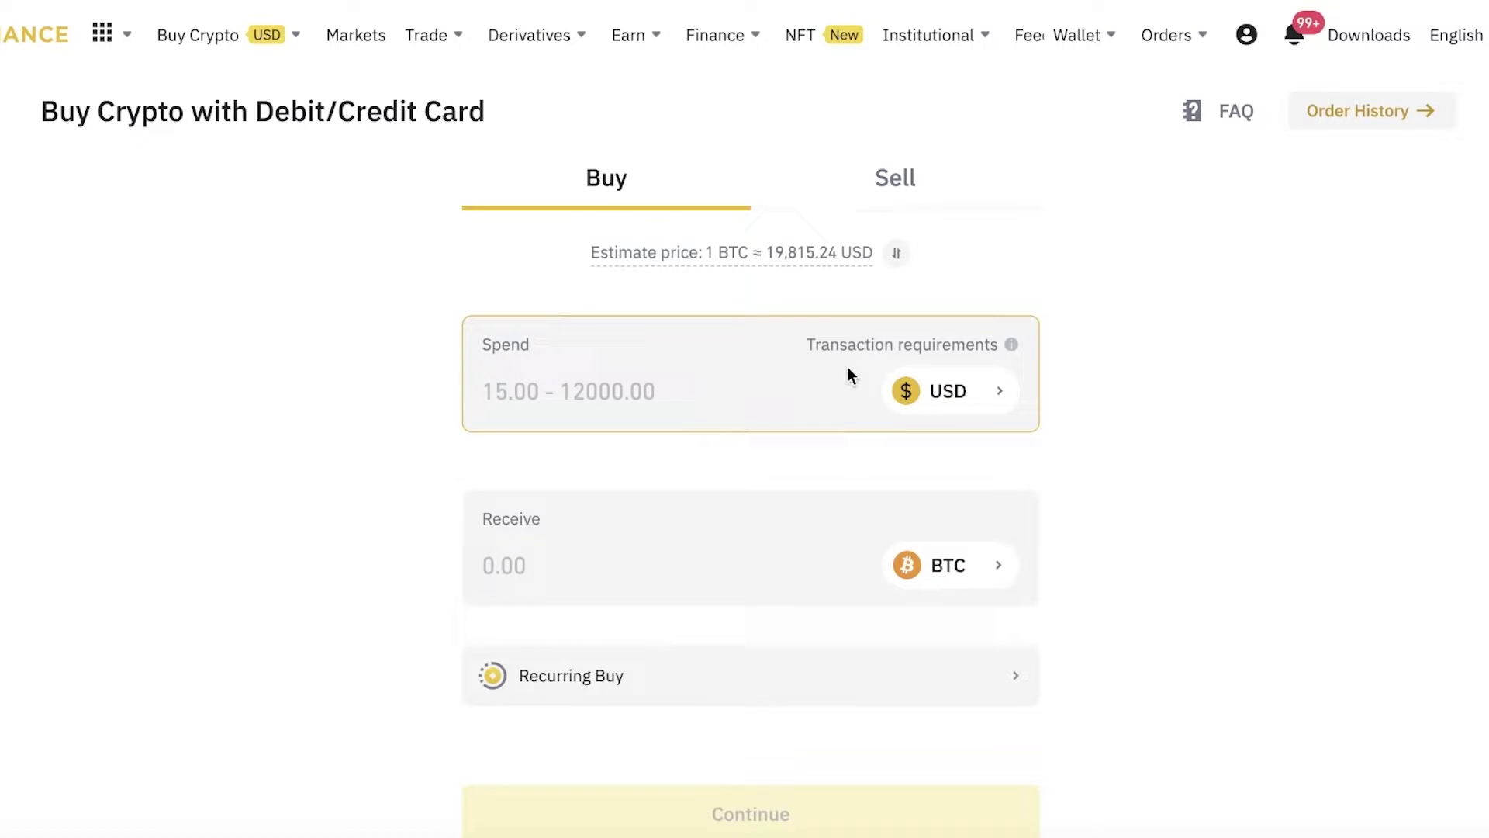
scroll(853, 326, down, 1)
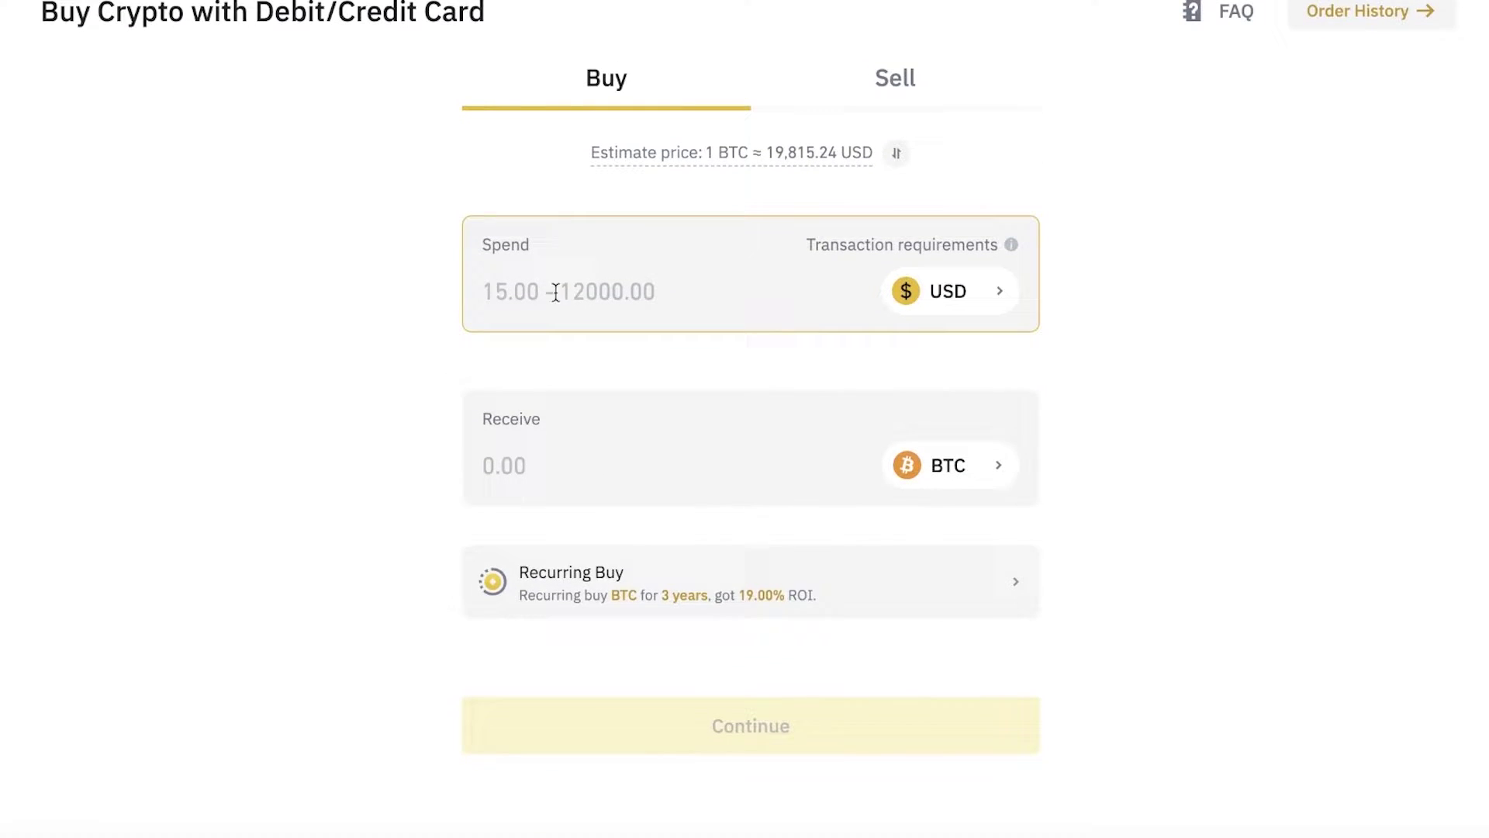
scroll(550, 302, up, 1)
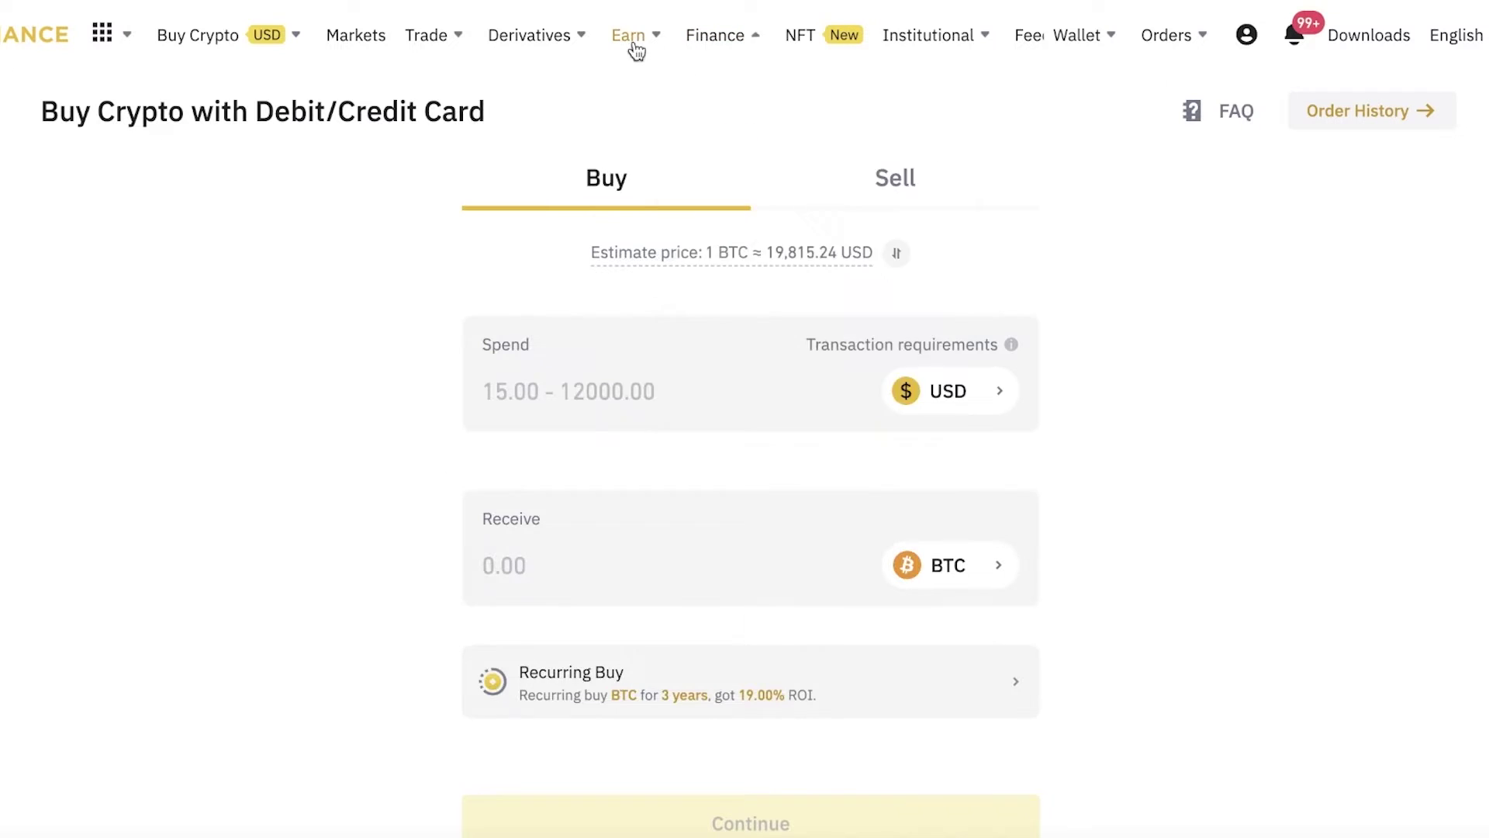
mouse_move(426, 35)
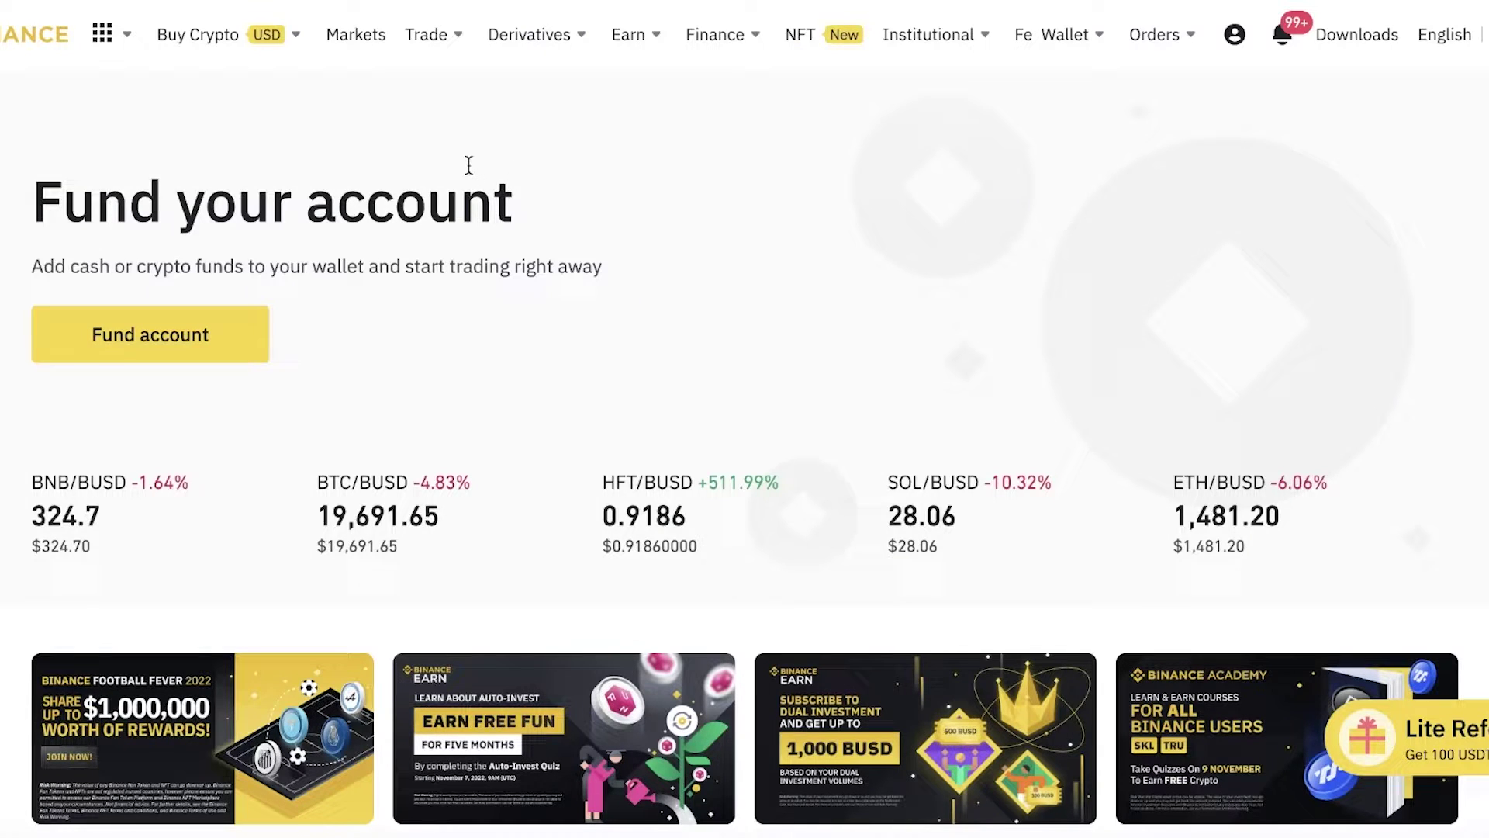
Step: Open Simple Earn from the Earn menu and scroll down to the Protected Products list
scroll(459, 185, down, 2)
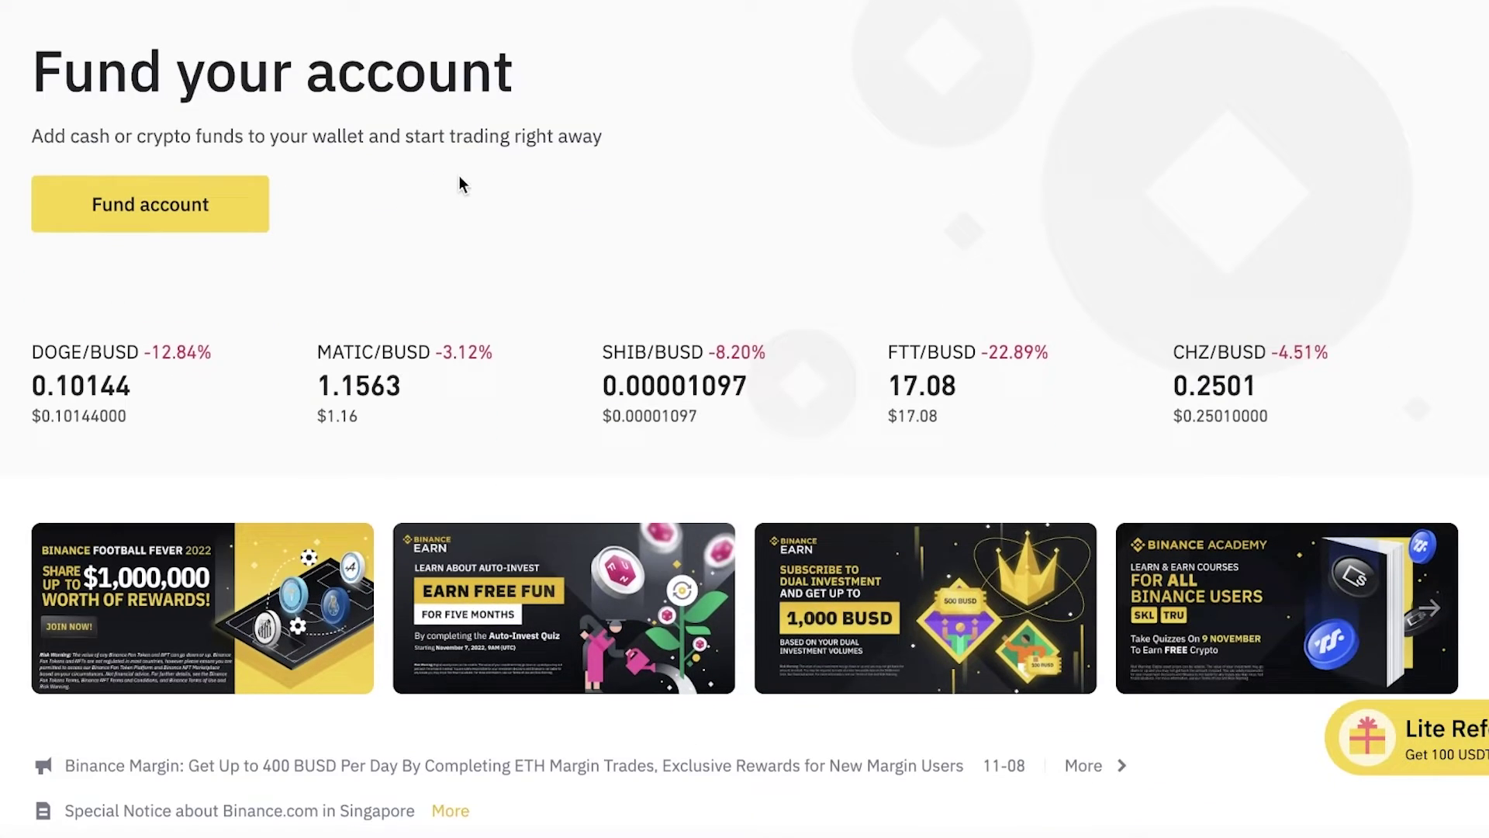
scroll(463, 179, up, 2)
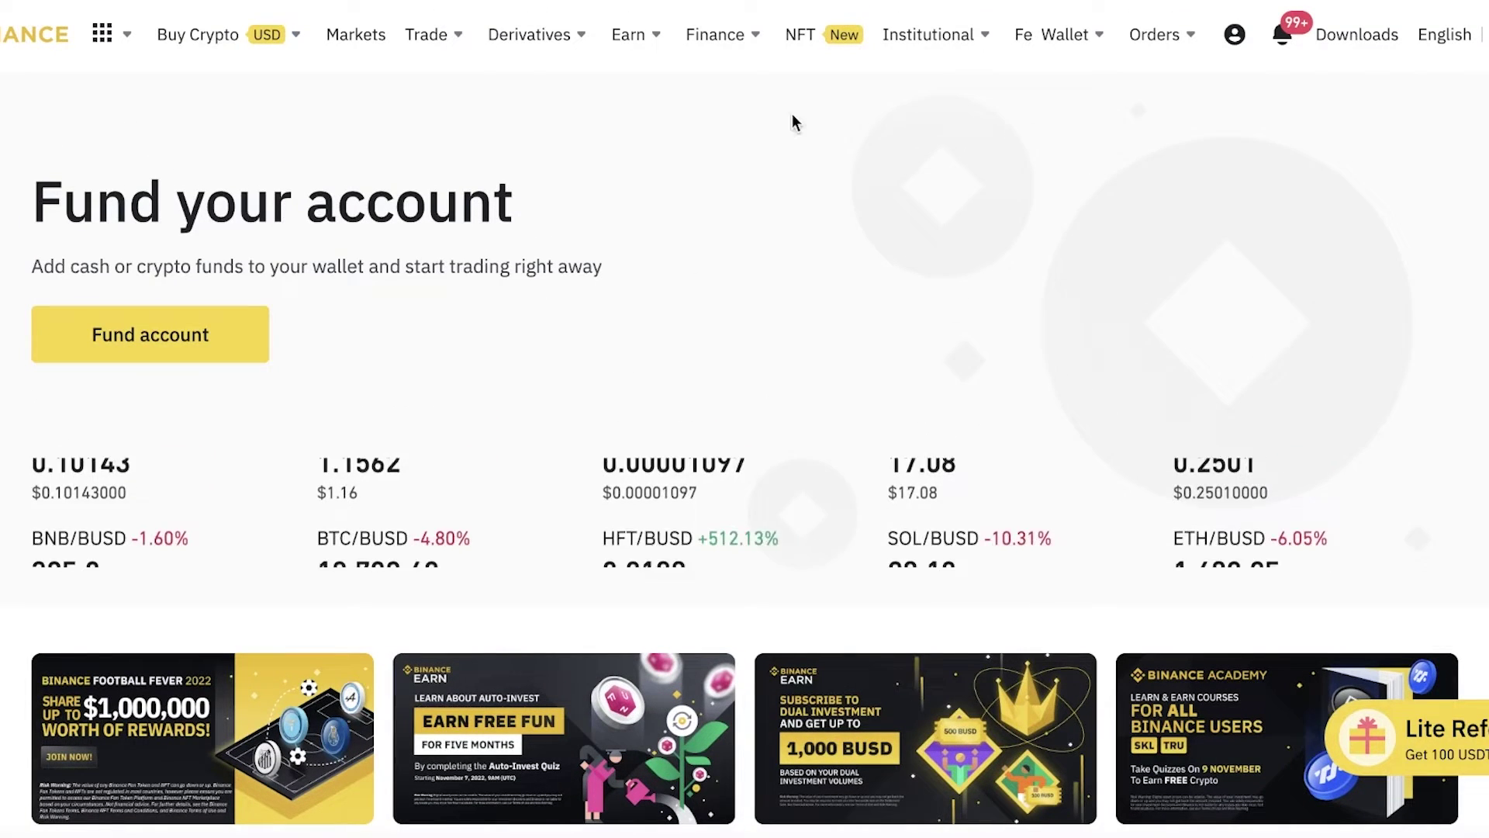
mouse_move(623, 48)
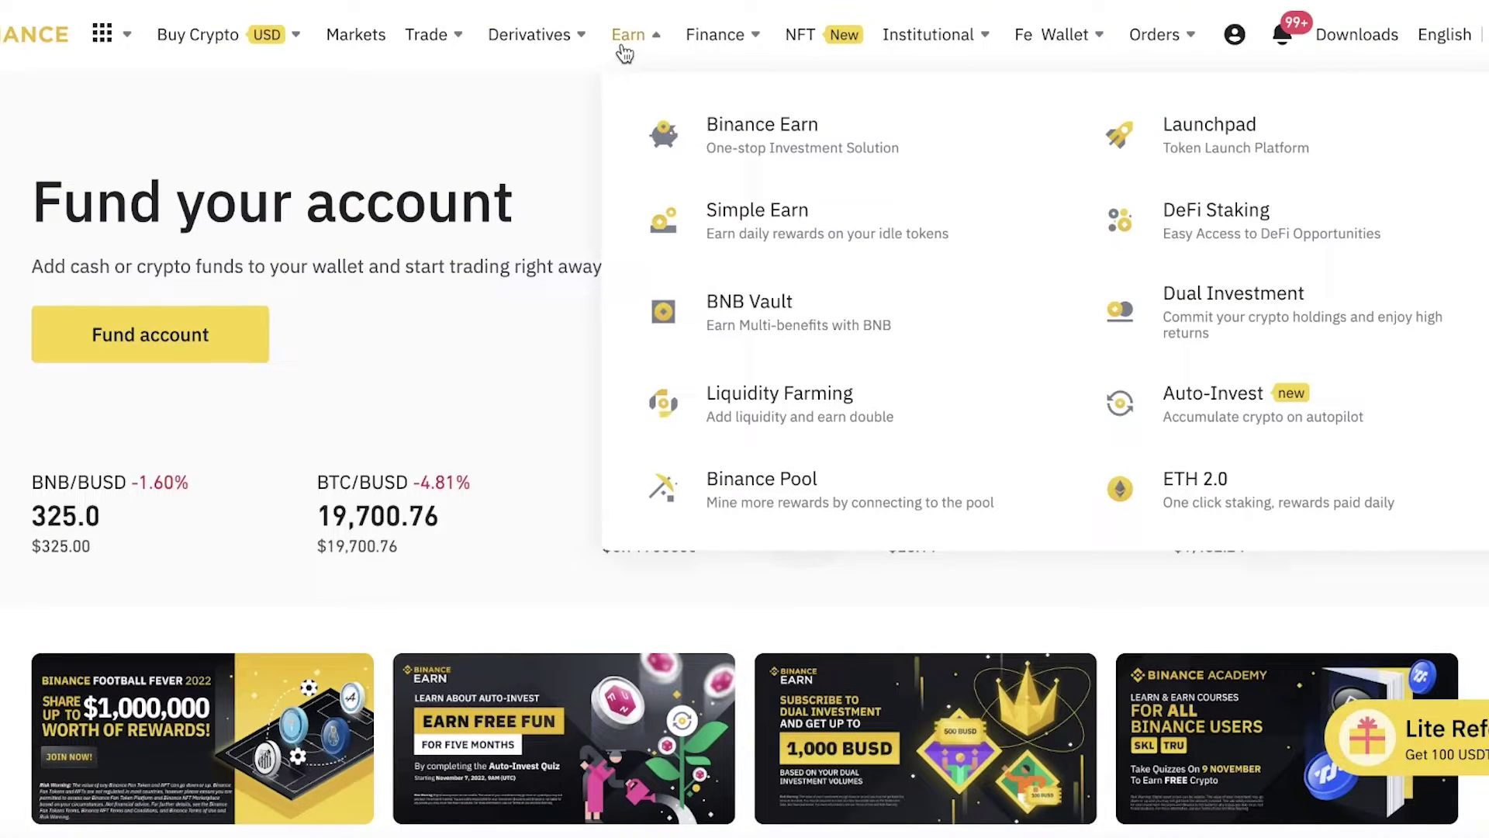
click(788, 208)
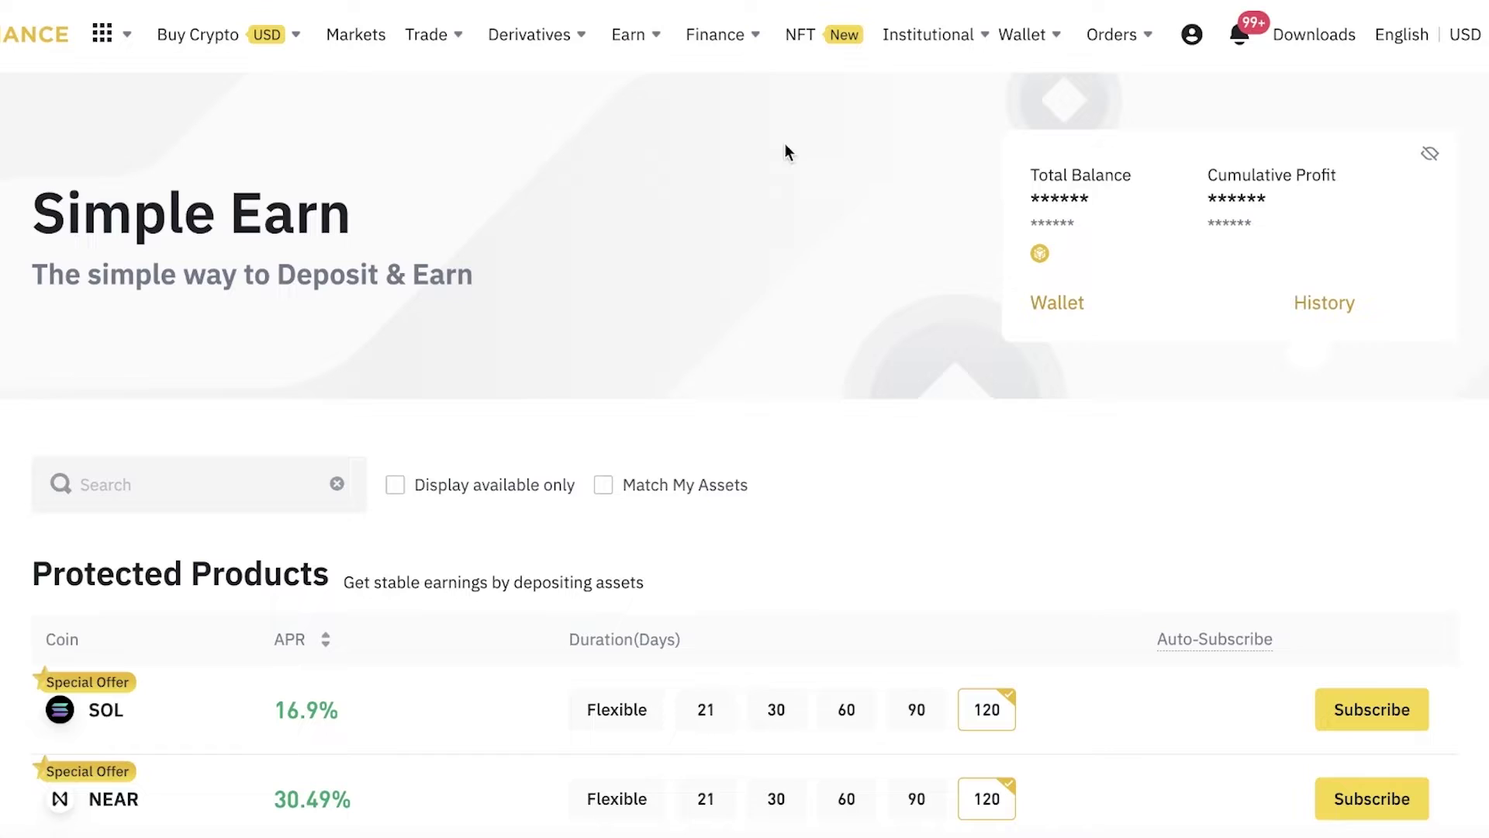
mouse_move(628, 46)
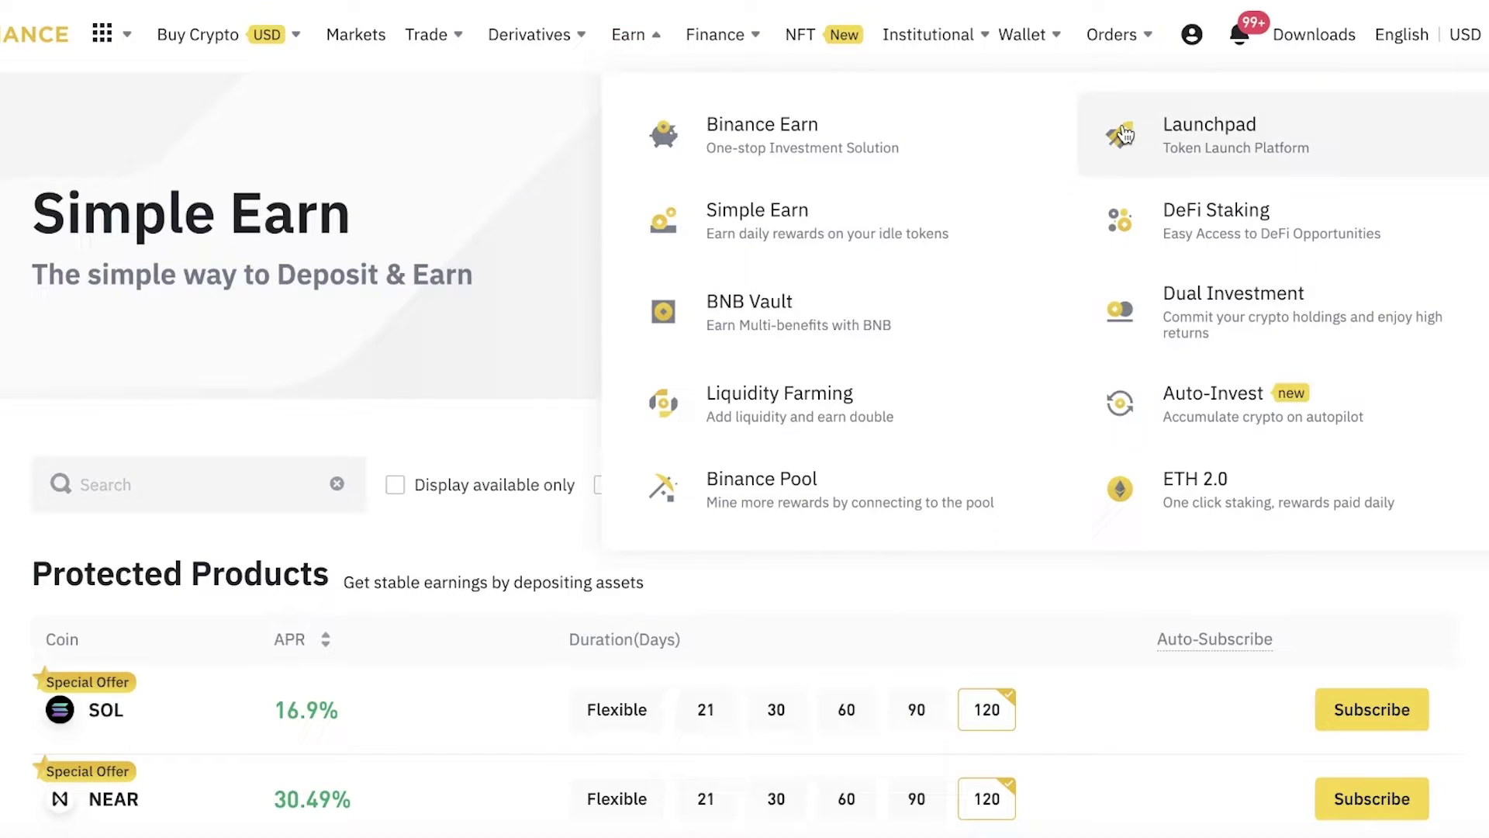
scroll(535, 305, down, 4)
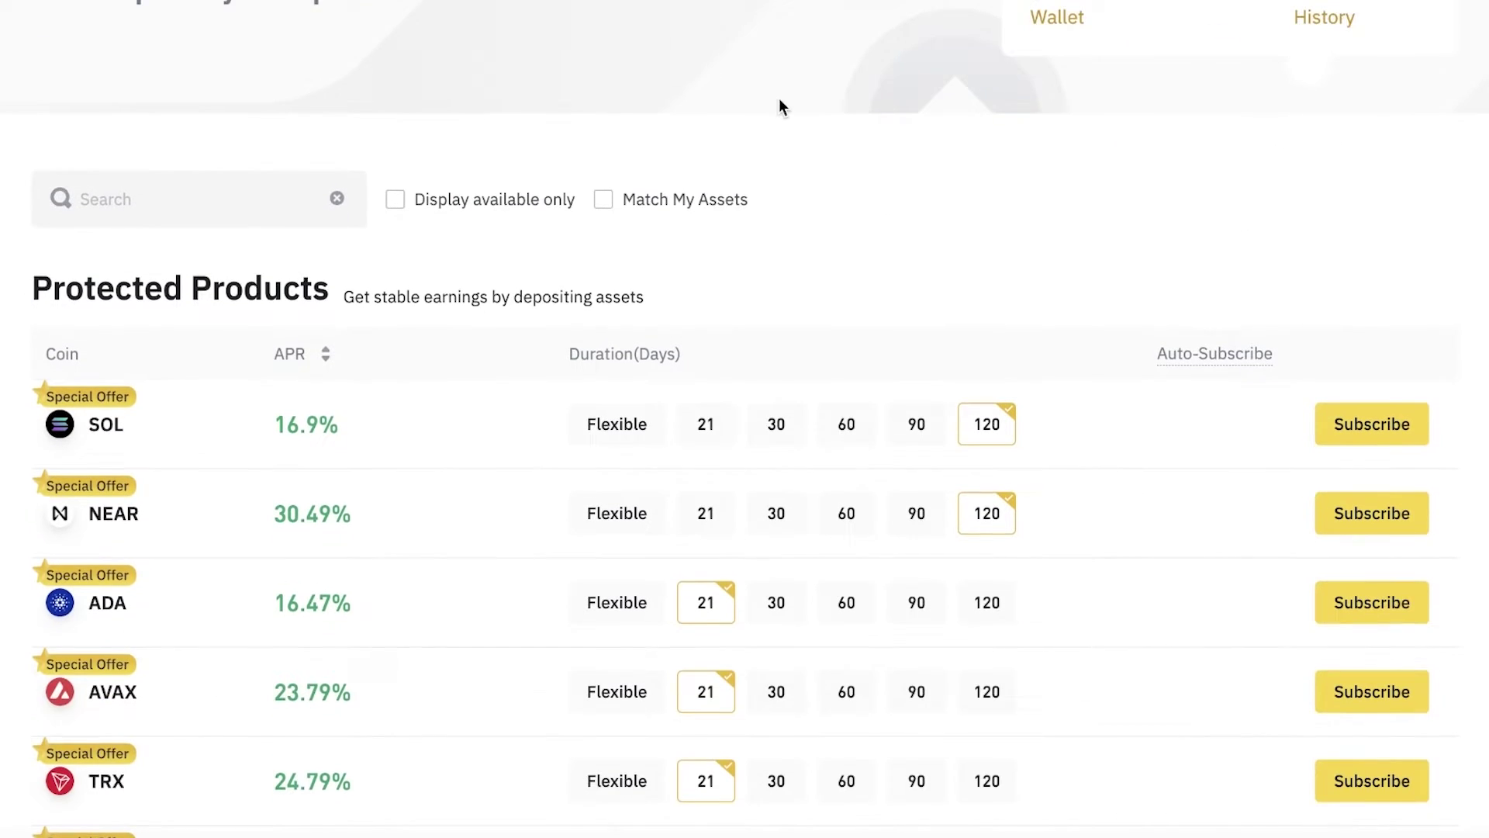
scroll(780, 101, down, 8)
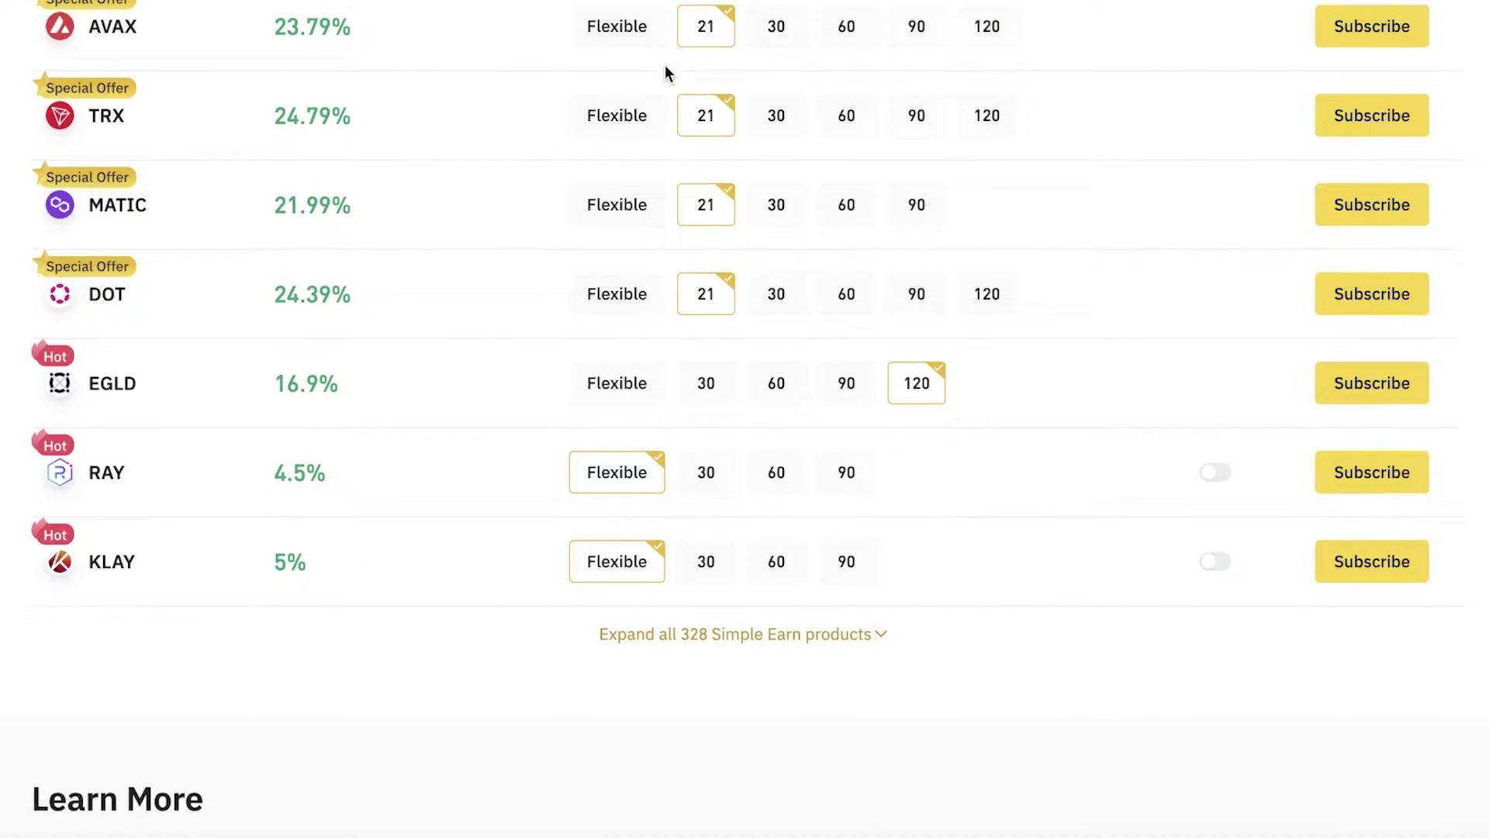
scroll(752, 556, down, 1)
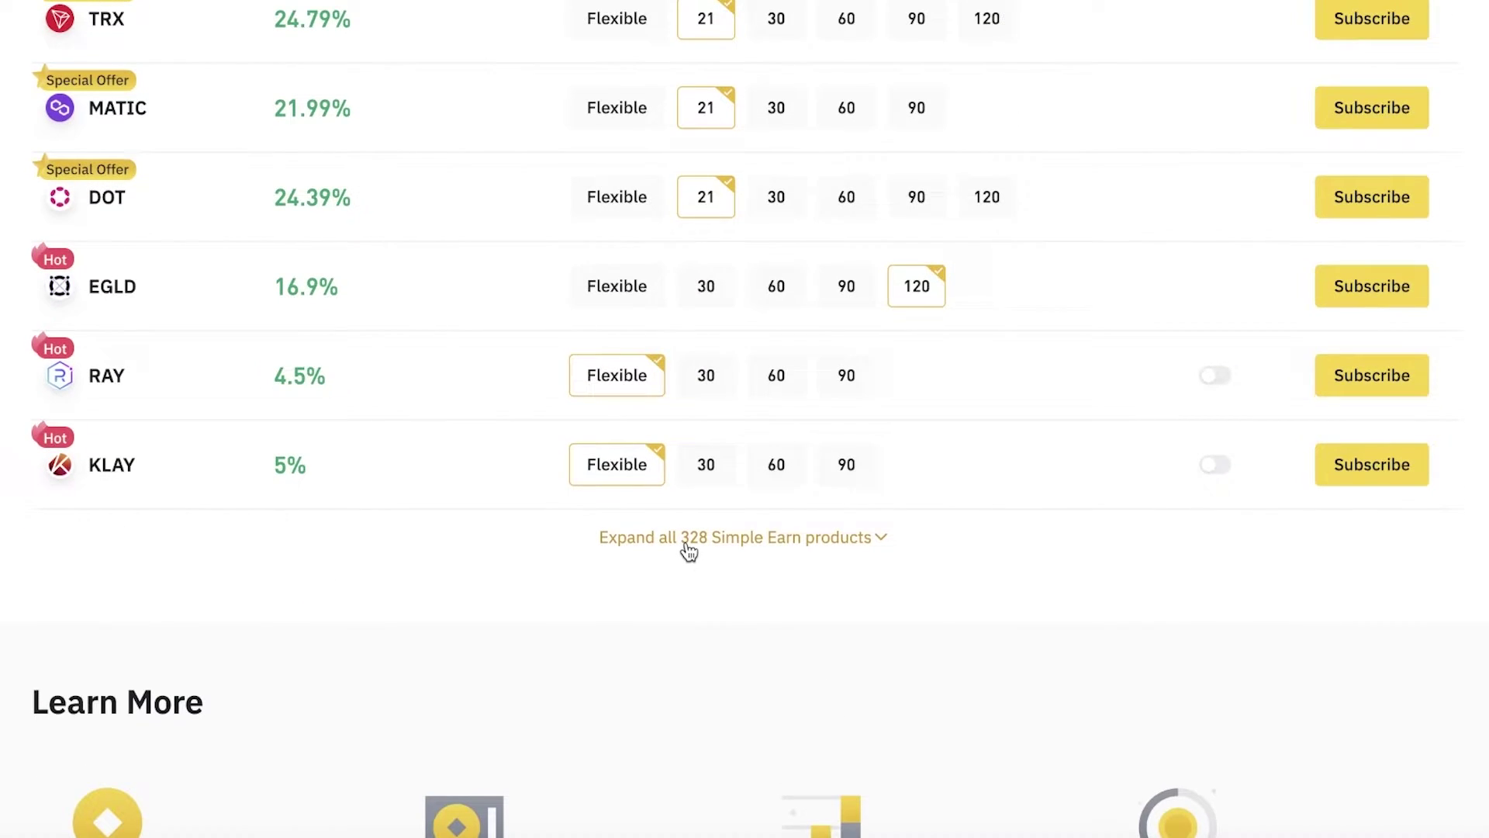
Step: Expand all Simple Earn Protected Products and scroll through the list
click(688, 538)
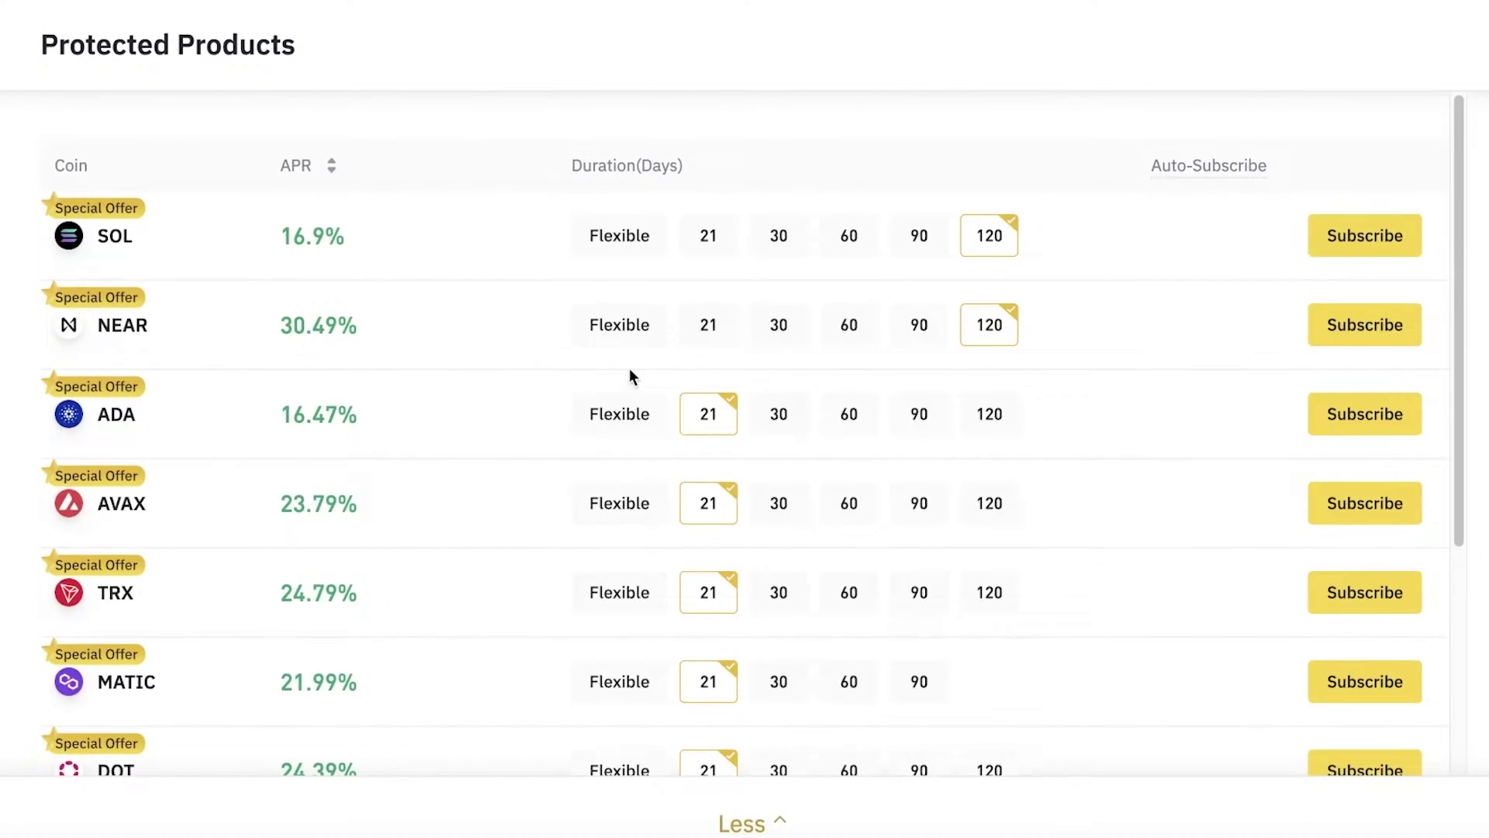
scroll(630, 369, down, 4)
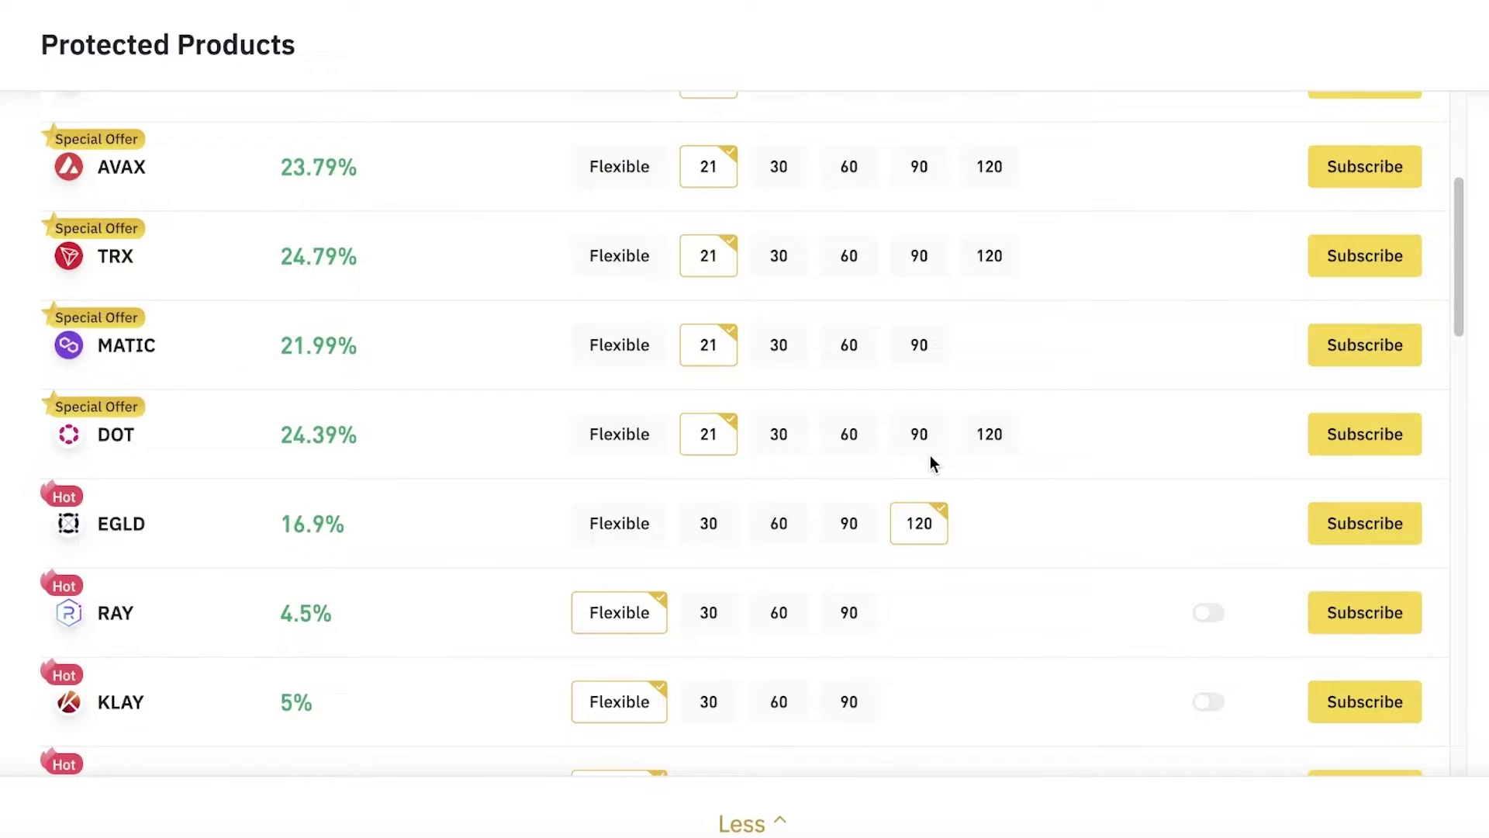
scroll(929, 456, down, 10)
scroll(924, 463, up, 2)
scroll(924, 466, down, 4)
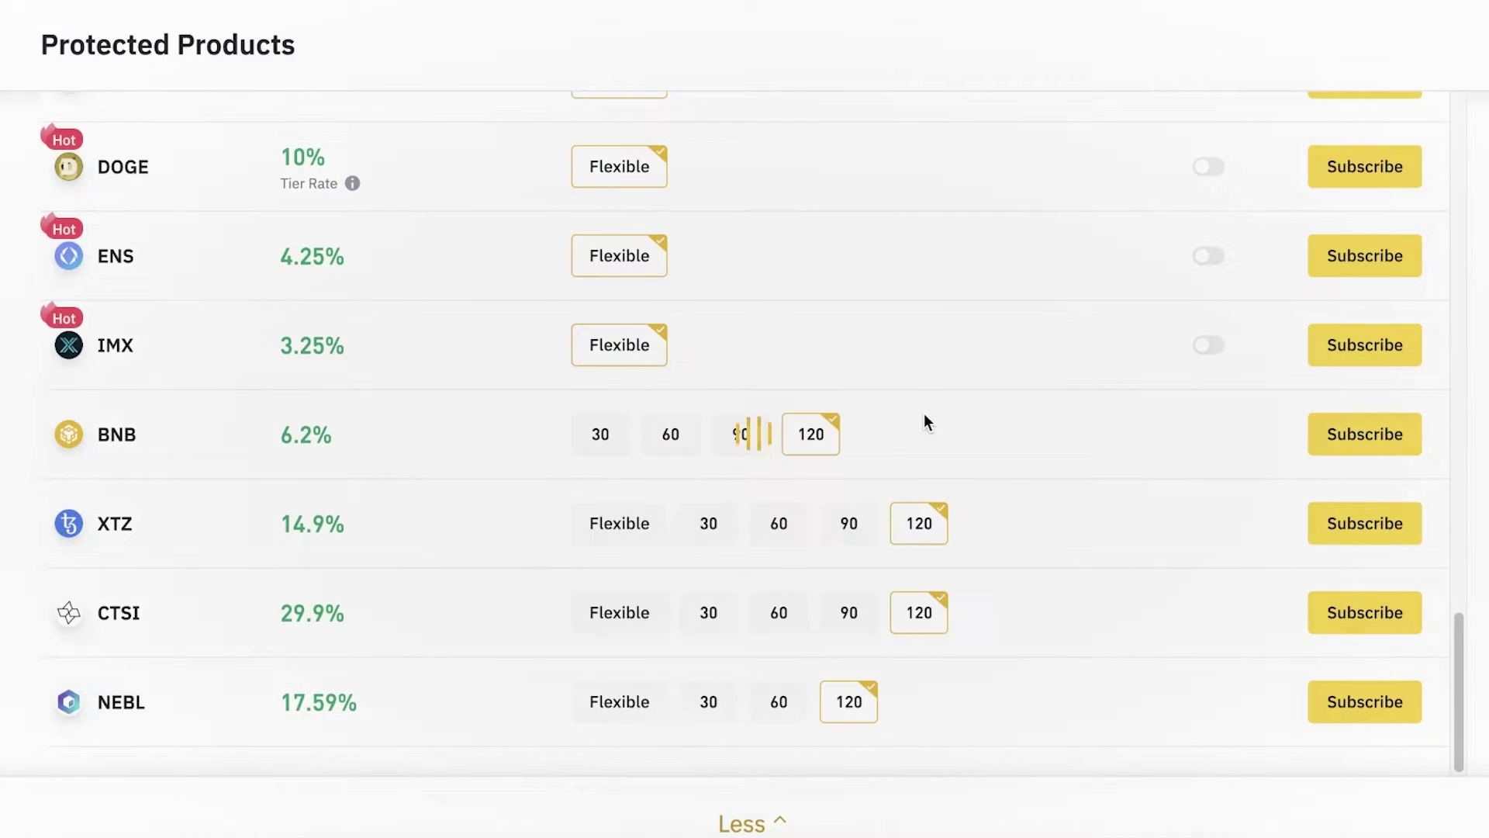
scroll(923, 411, up, 15)
scroll(807, 438, up, 3)
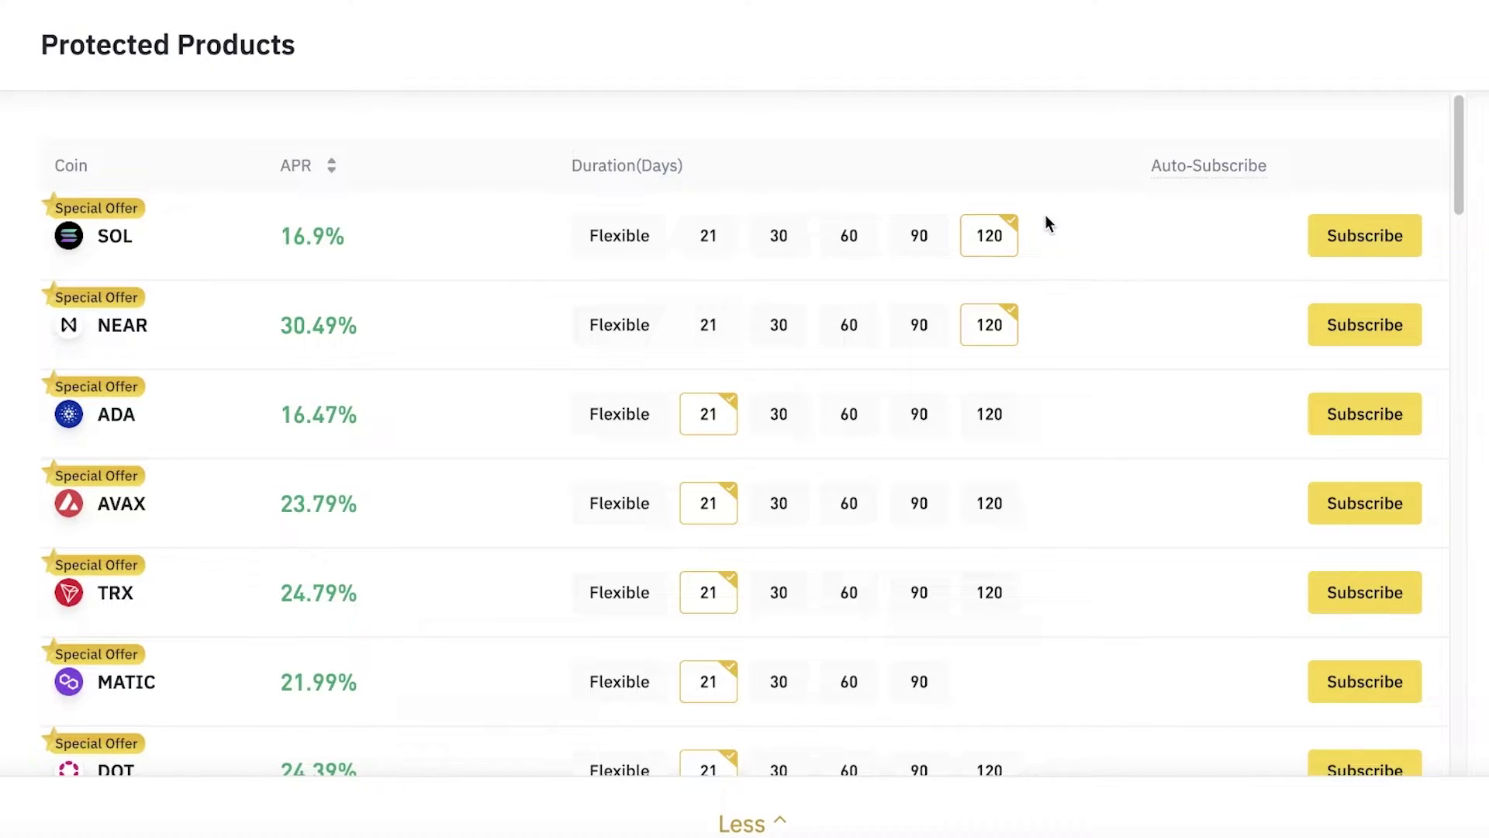
scroll(1047, 224, down, 1)
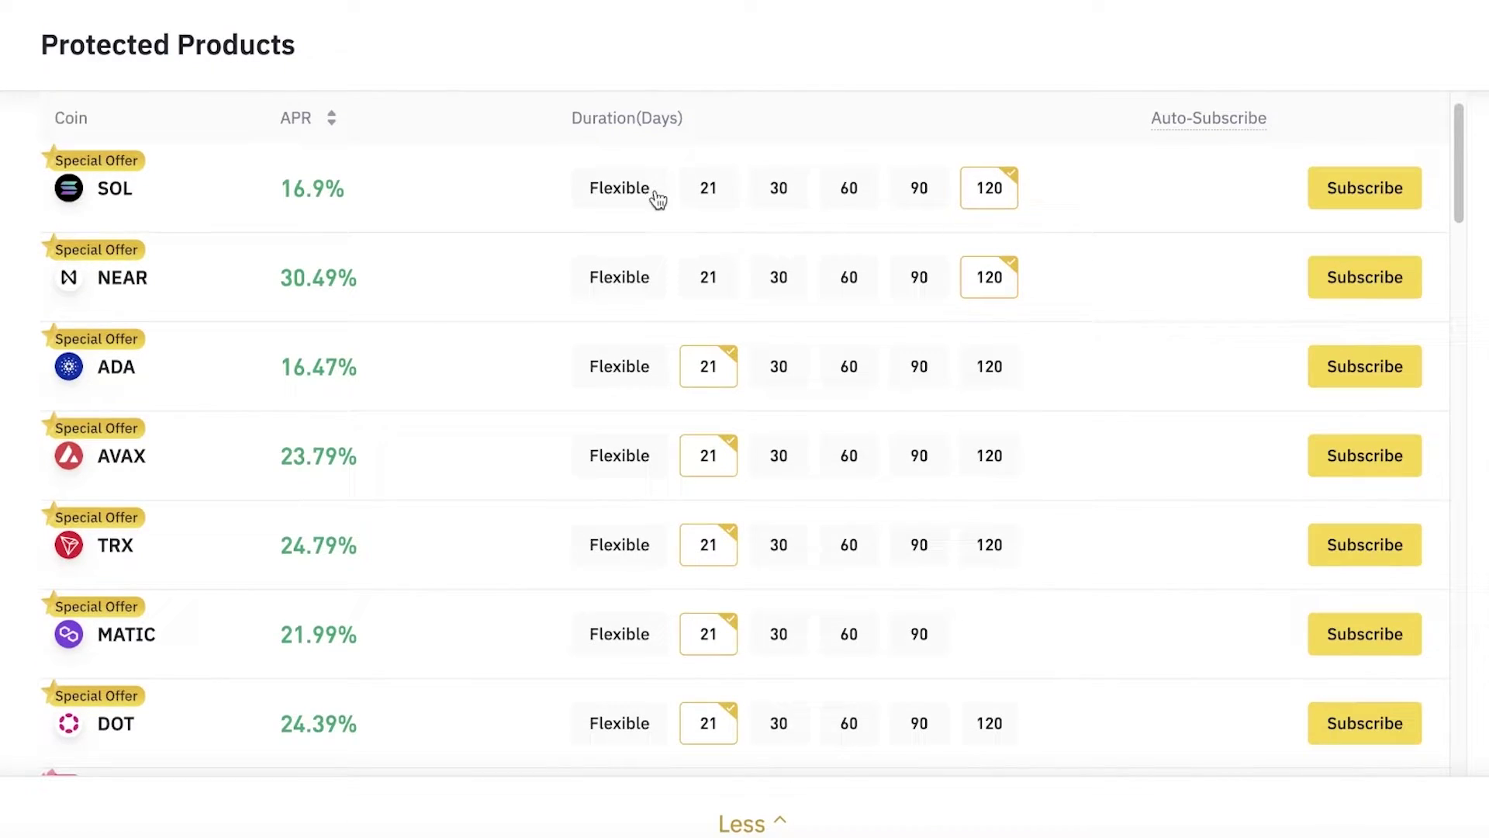
Step: Switch SOL, NEAR and ADA to their Flexible durations
click(617, 190)
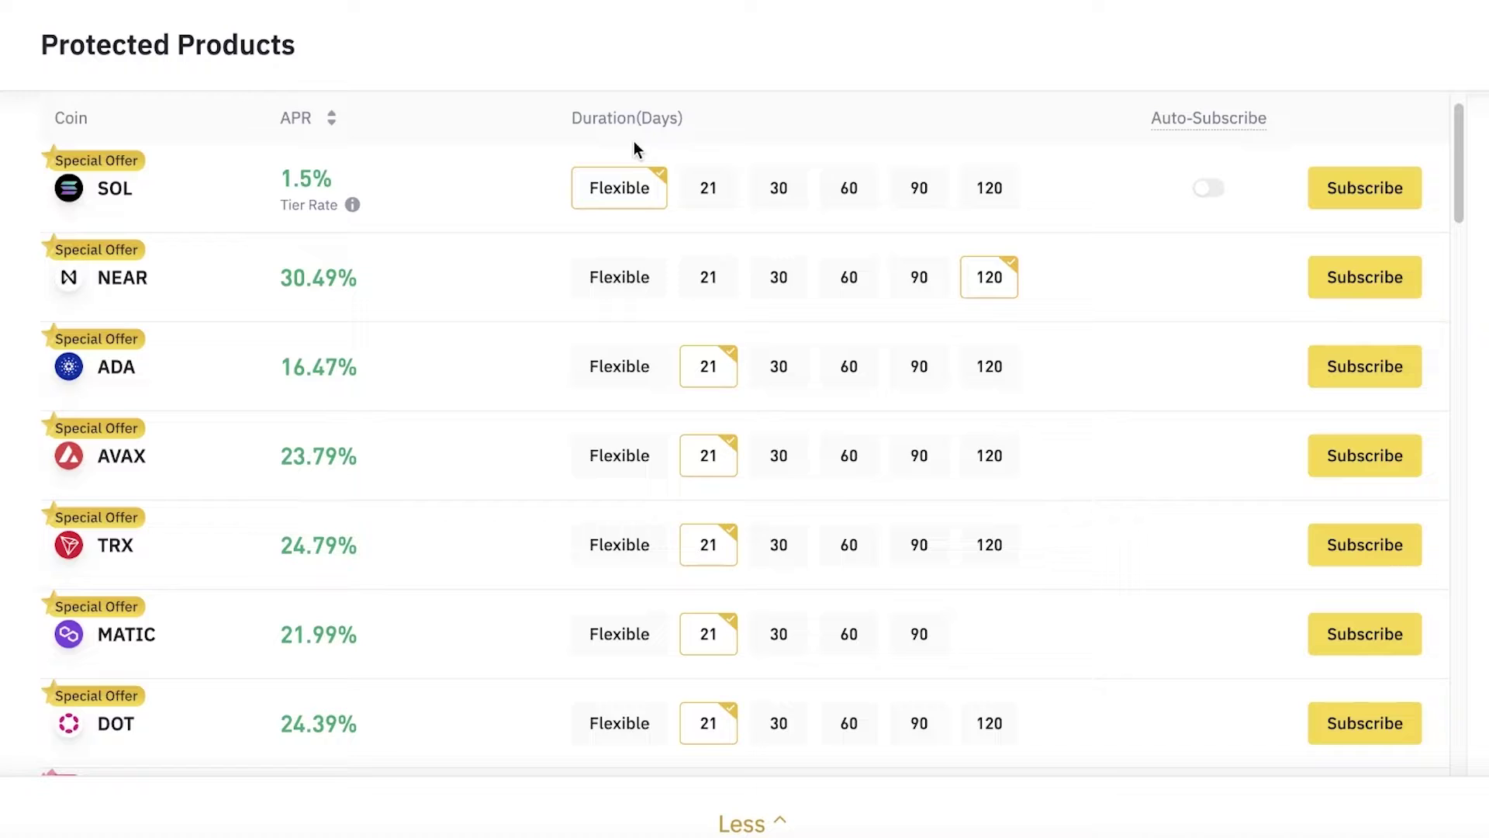
click(630, 269)
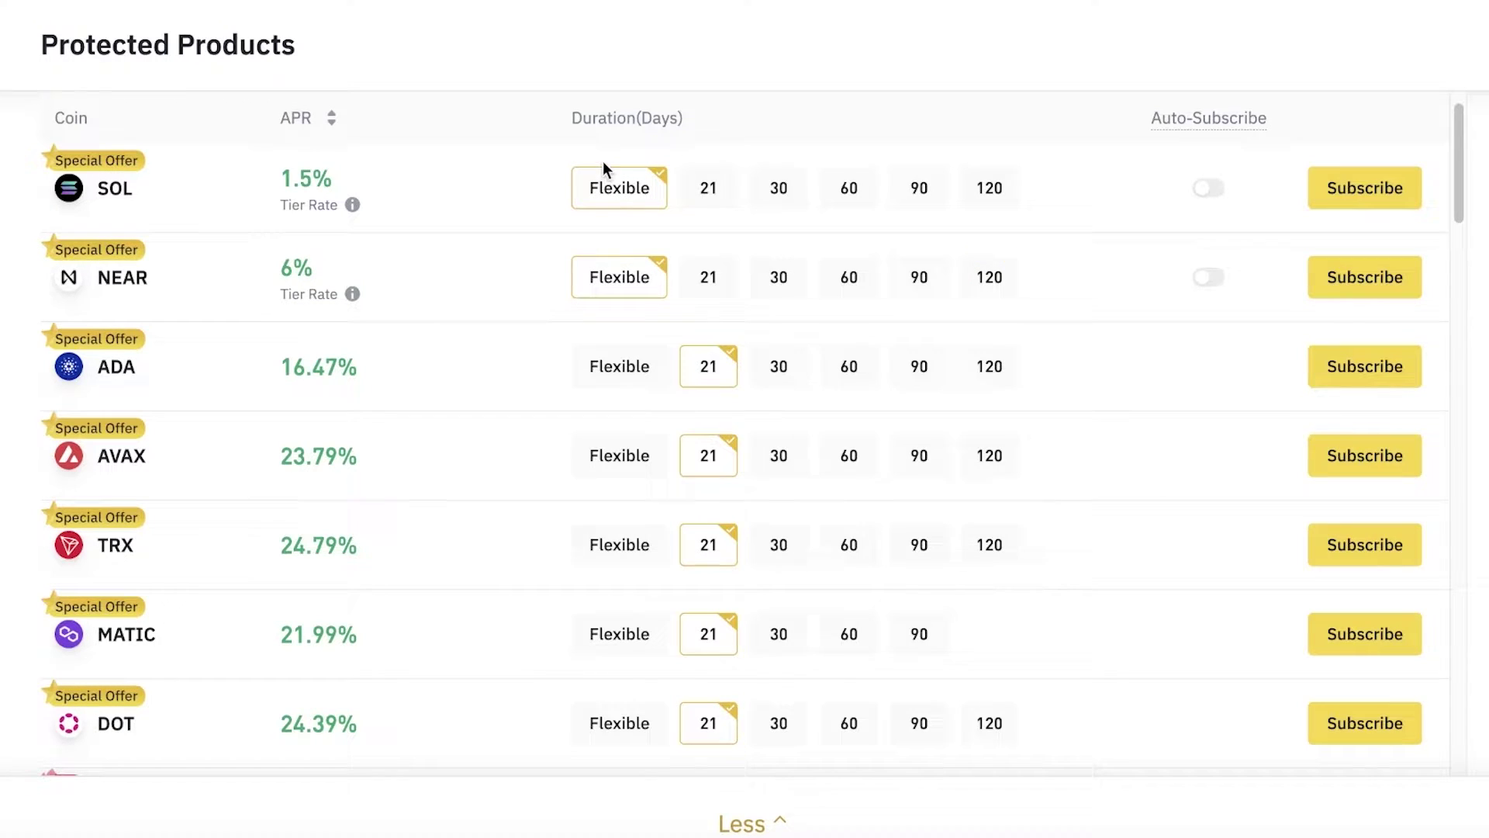
scroll(631, 352, down, 1)
click(632, 329)
scroll(636, 324, up, 2)
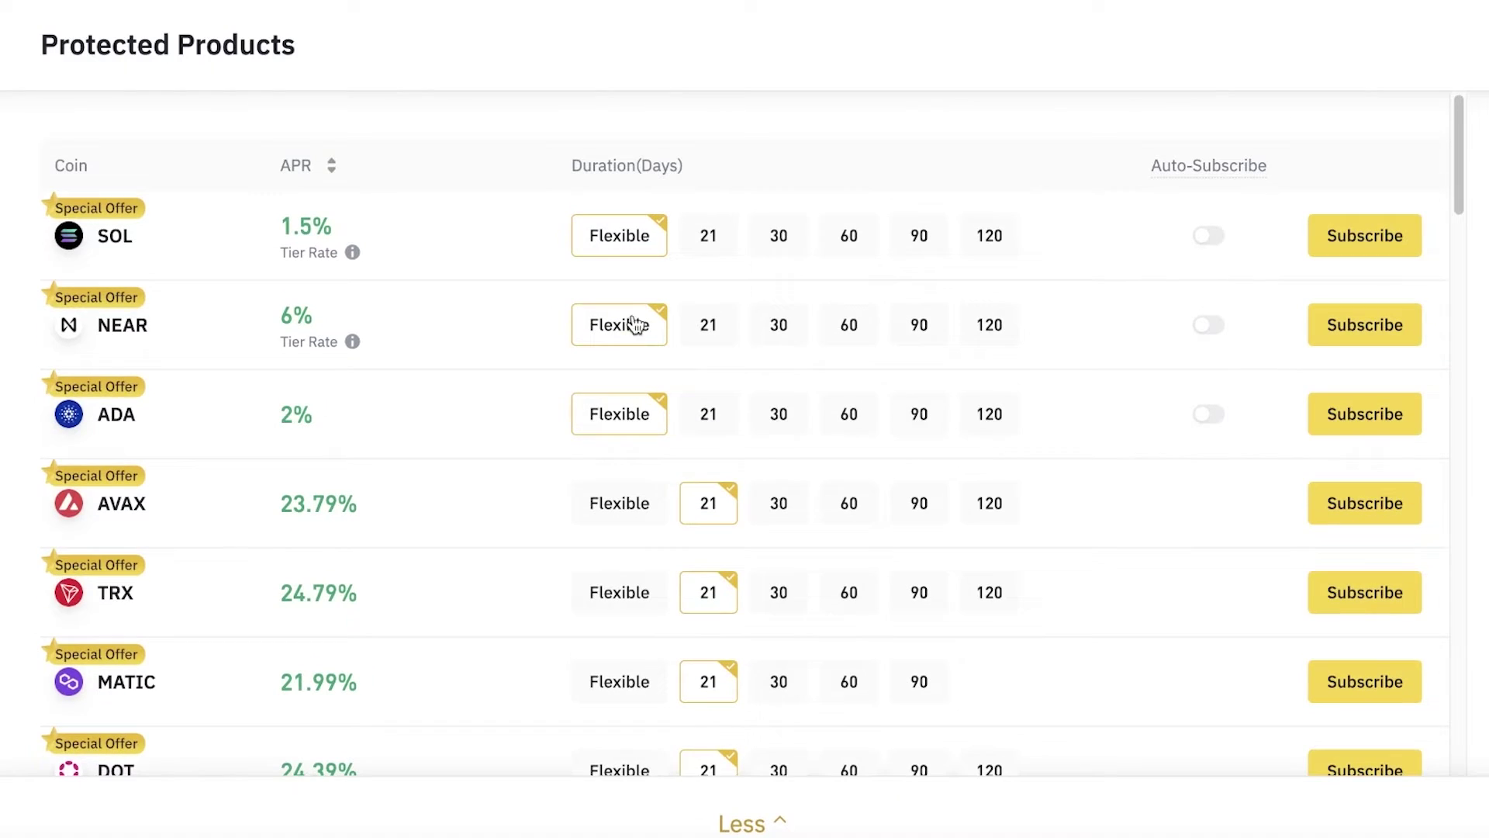
scroll(648, 237, down, 3)
scroll(648, 239, up, 3)
Step: Try SOL's 21-day term, then set SOL, NEAR and ADA to 30 days
click(702, 237)
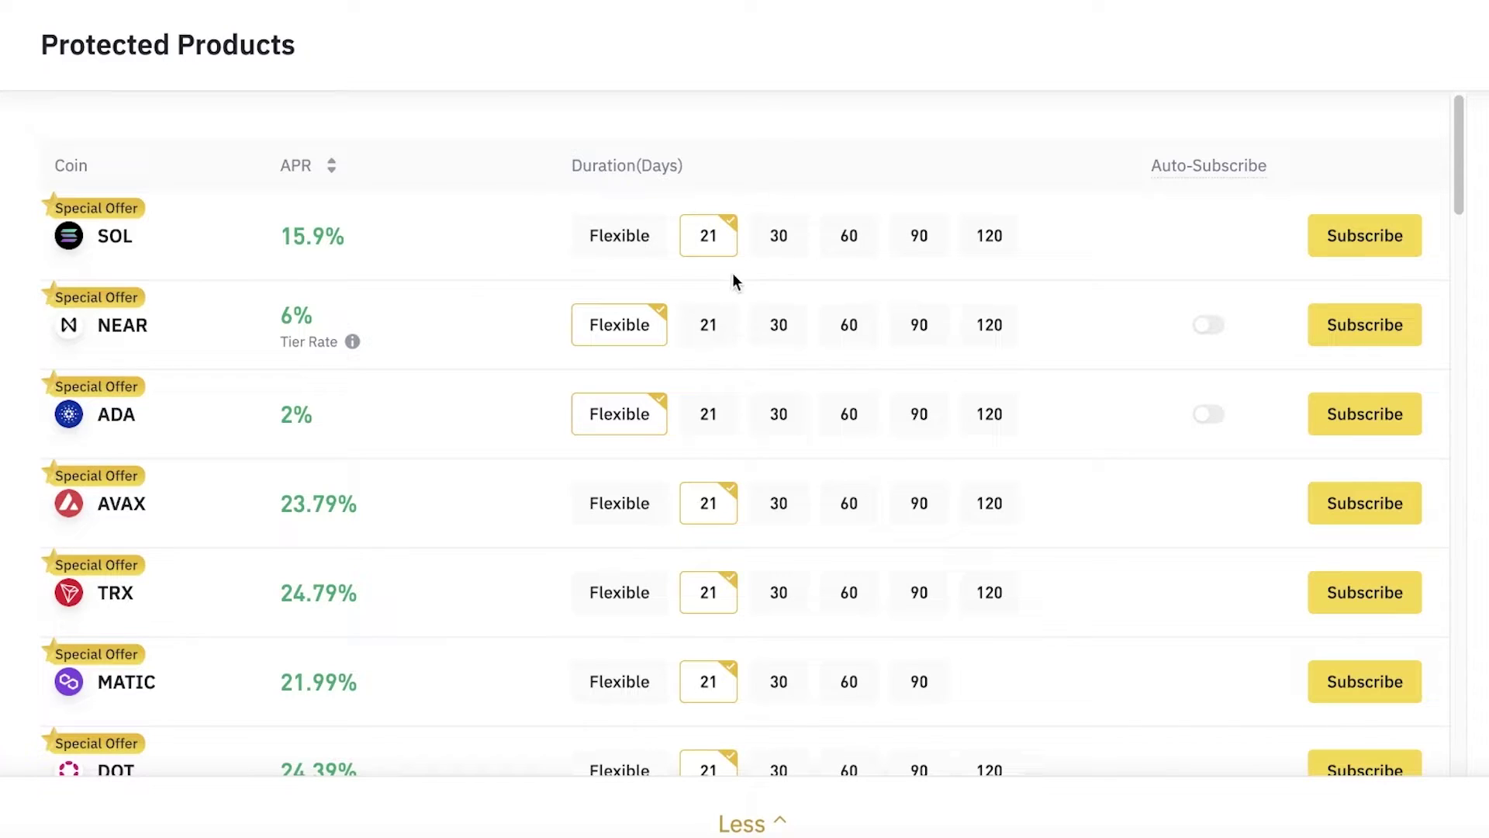
click(769, 237)
click(769, 324)
click(769, 427)
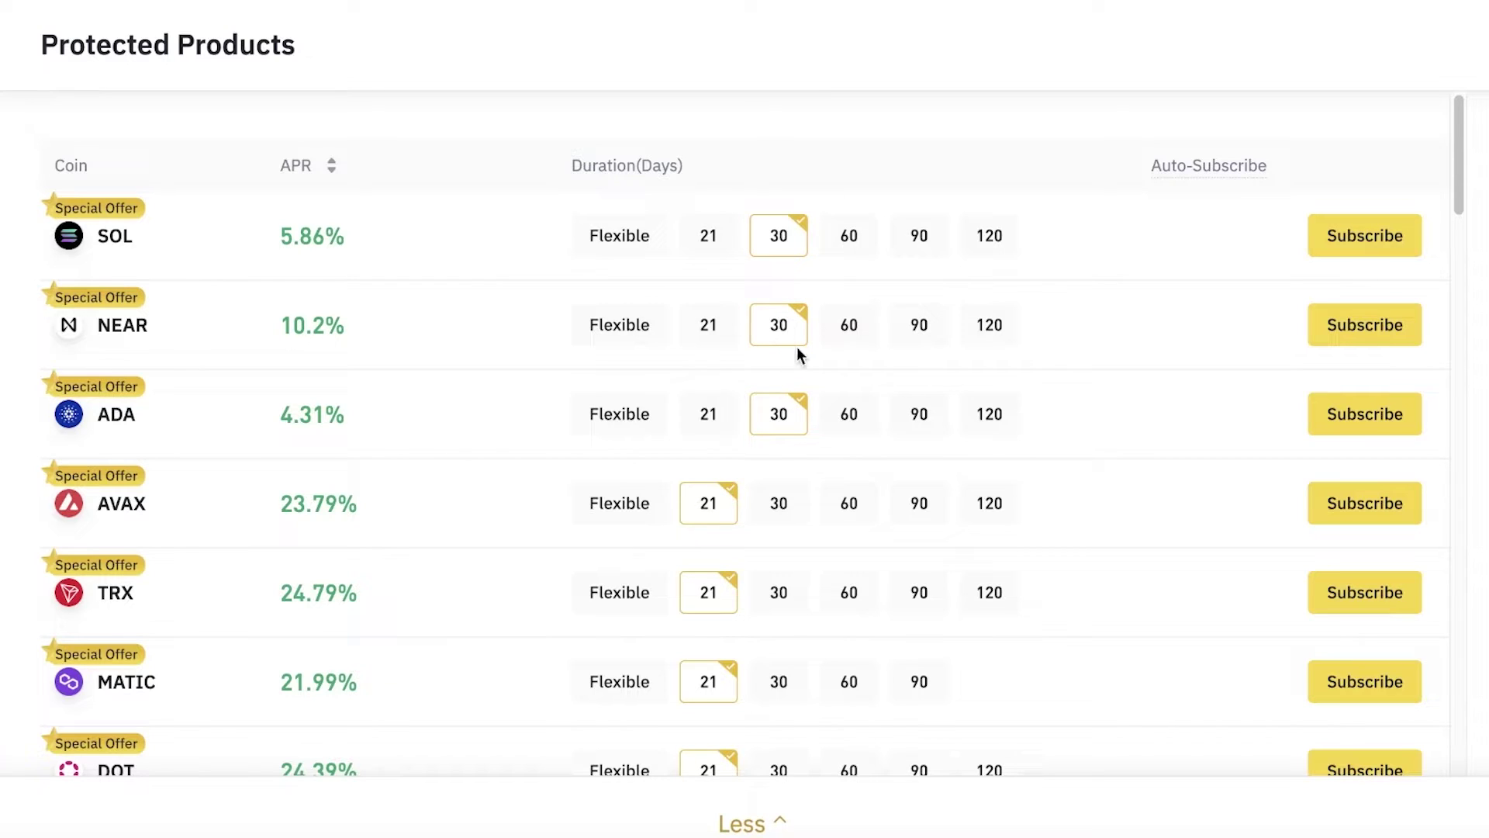
Step: Switch NEAR back to its 21-day term at 28.9% APR
scroll(799, 303, down, 1)
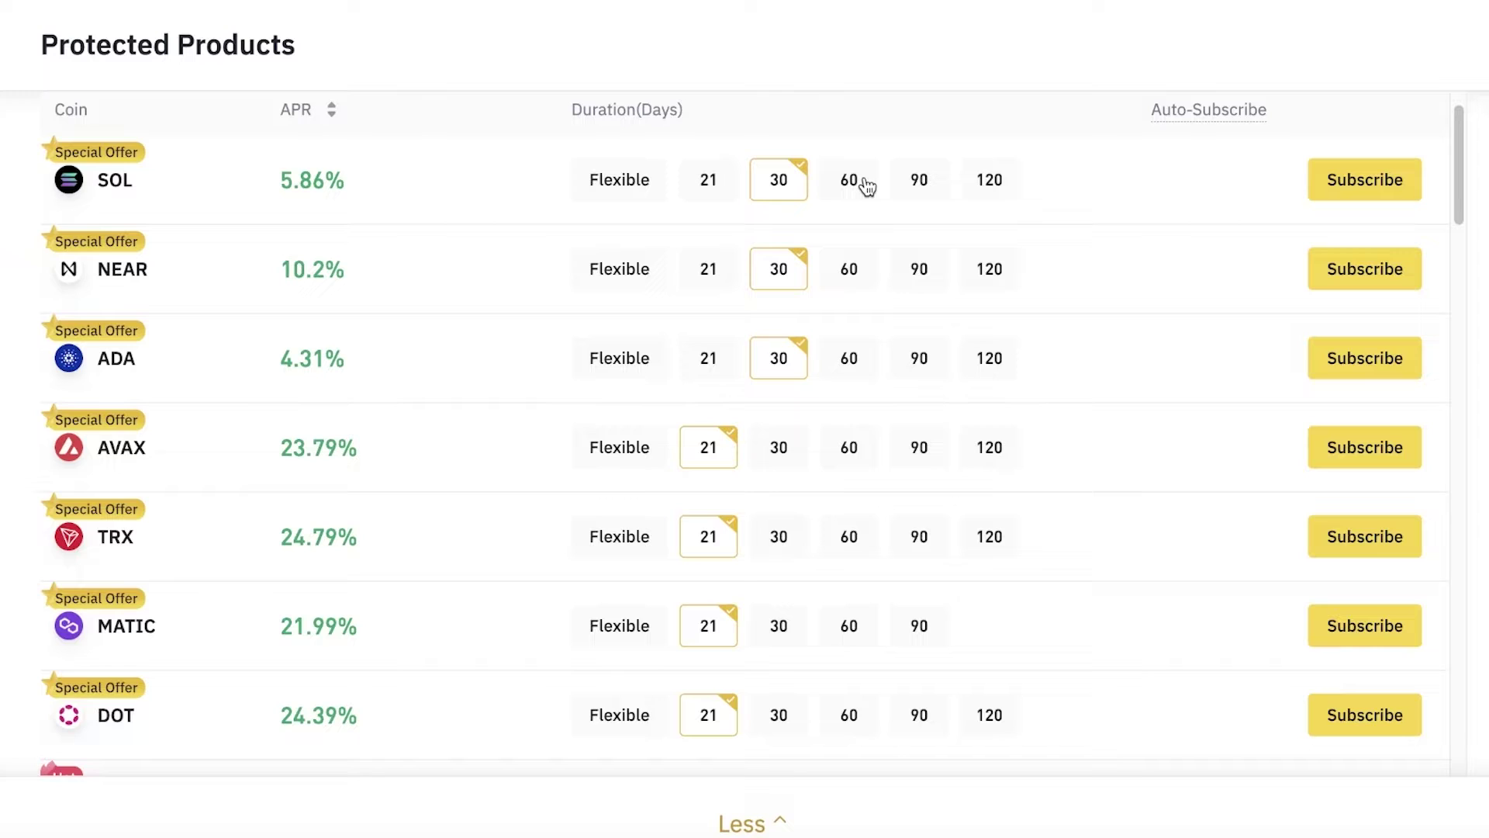
scroll(993, 203, down, 6)
scroll(990, 216, down, 10)
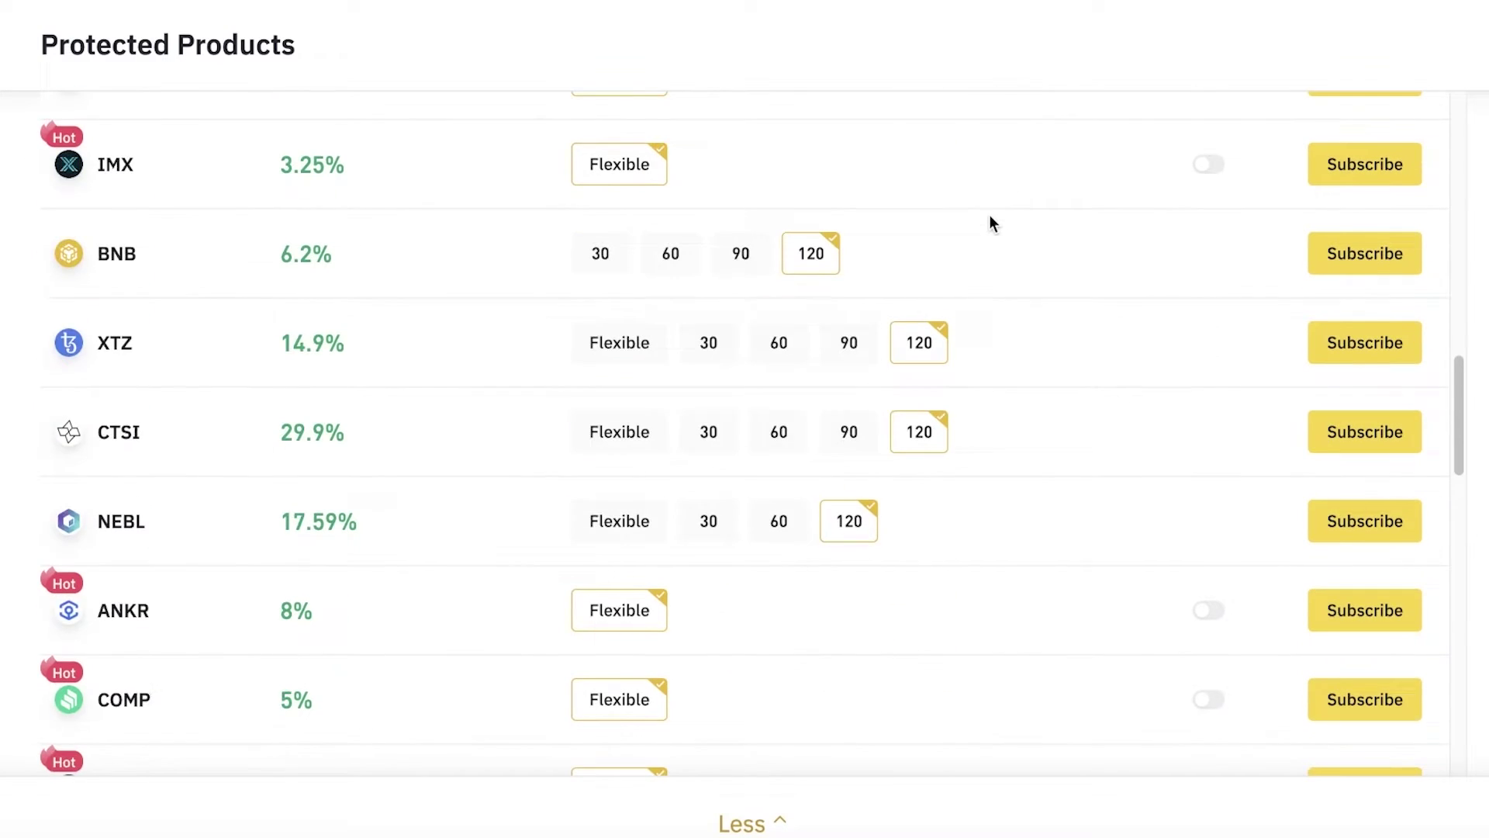
scroll(990, 216, down, 20)
scroll(990, 215, up, 20)
scroll(991, 225, up, 8)
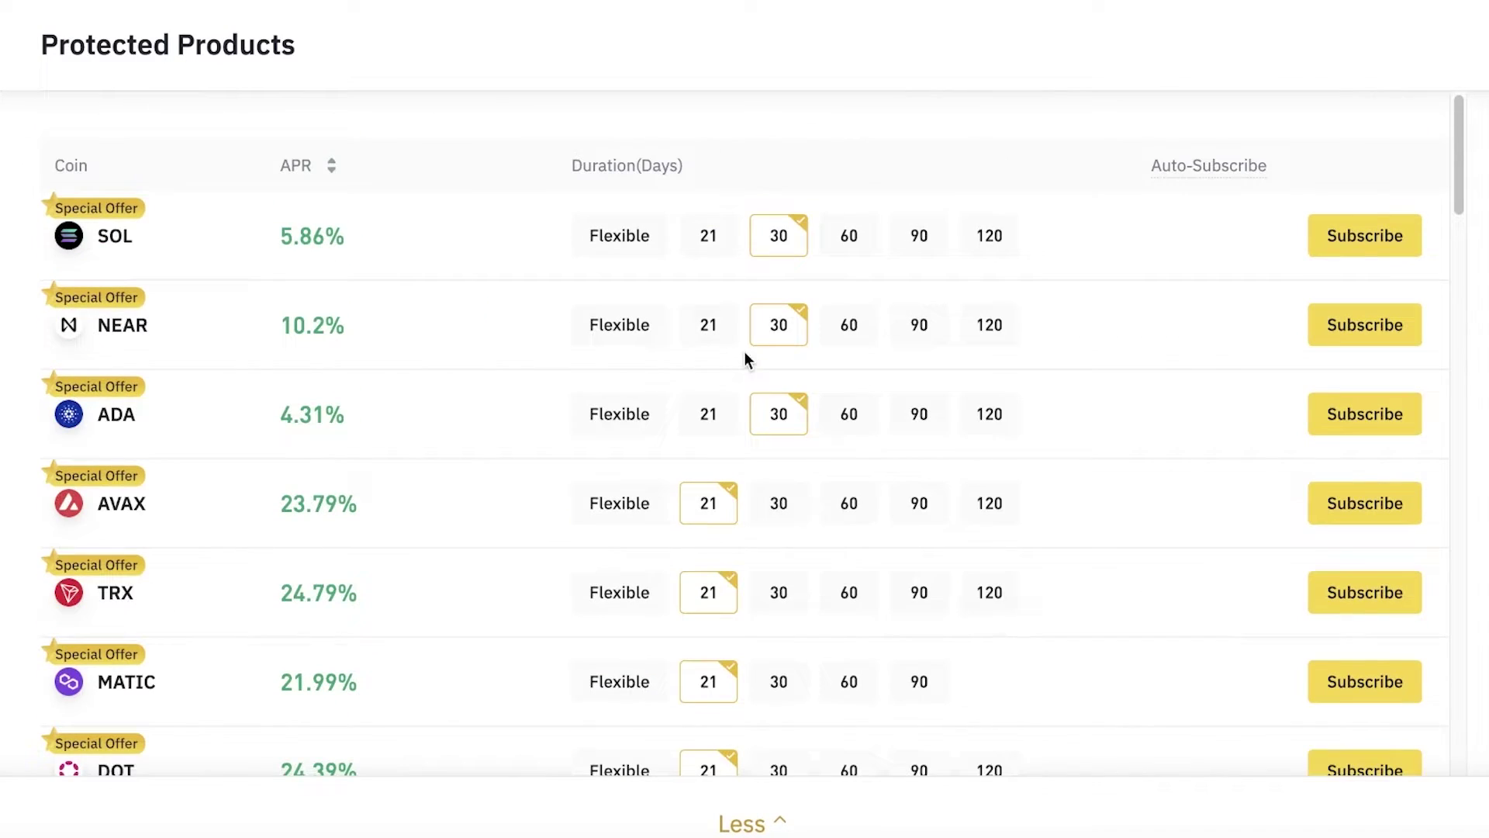
click(708, 326)
Step: Switch SOL back to its 21-day term and highlight its 15.9% APR
scroll(314, 209, down, 4)
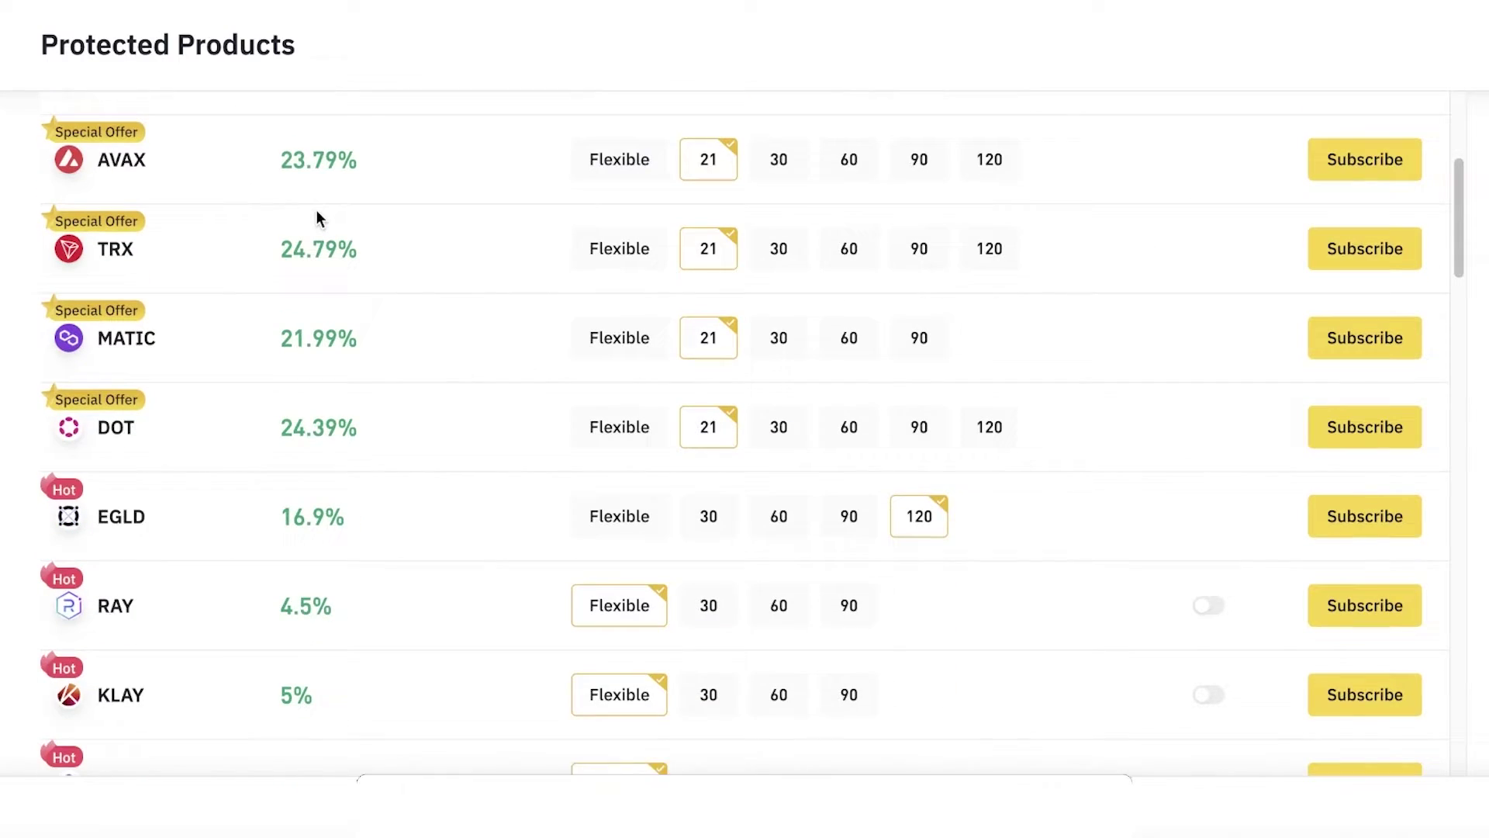
scroll(318, 215, up, 4)
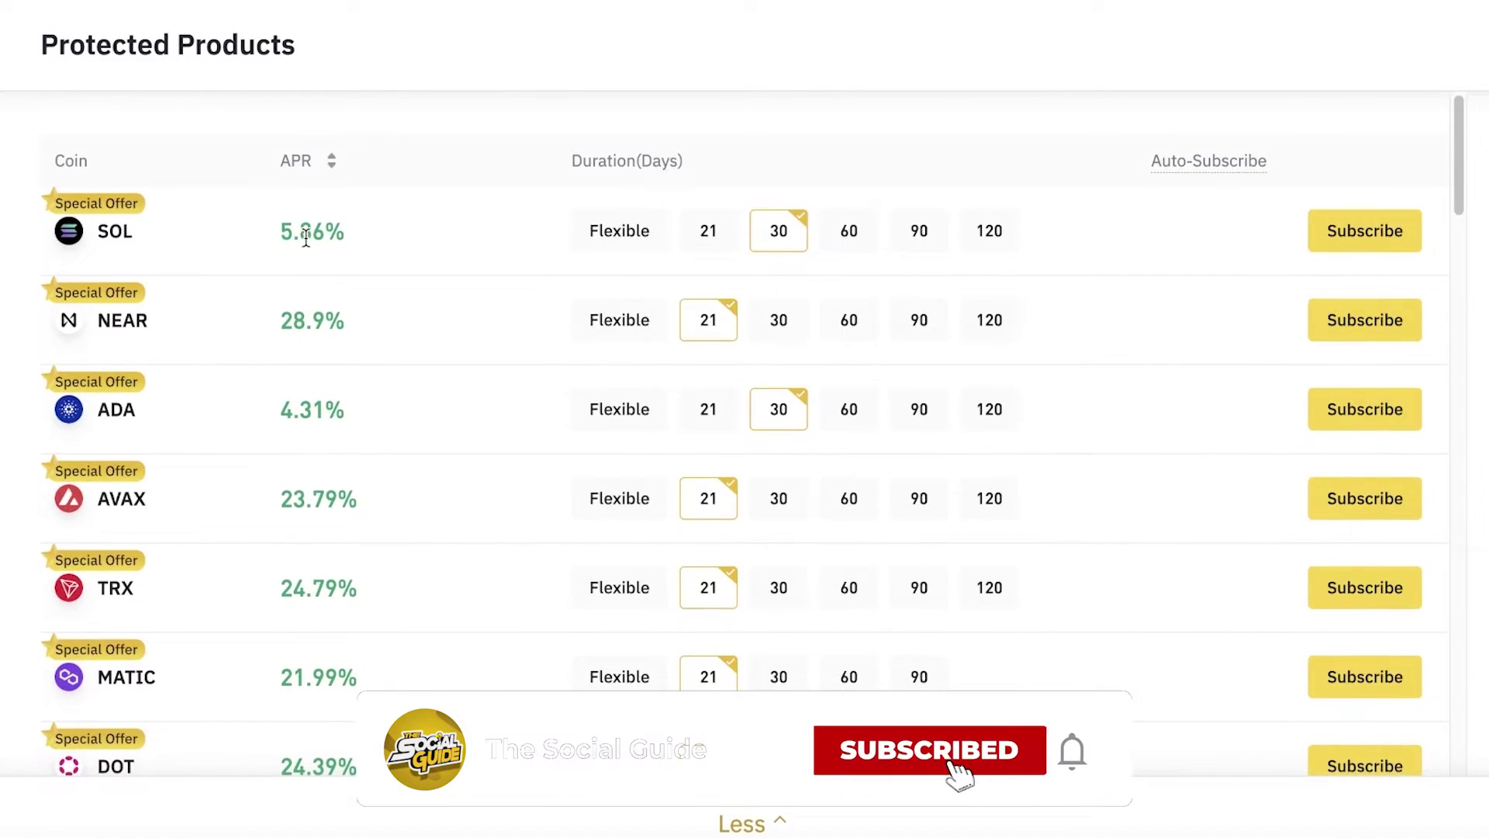
scroll(303, 241, down, 3)
scroll(299, 242, up, 3)
scroll(299, 282, down, 1)
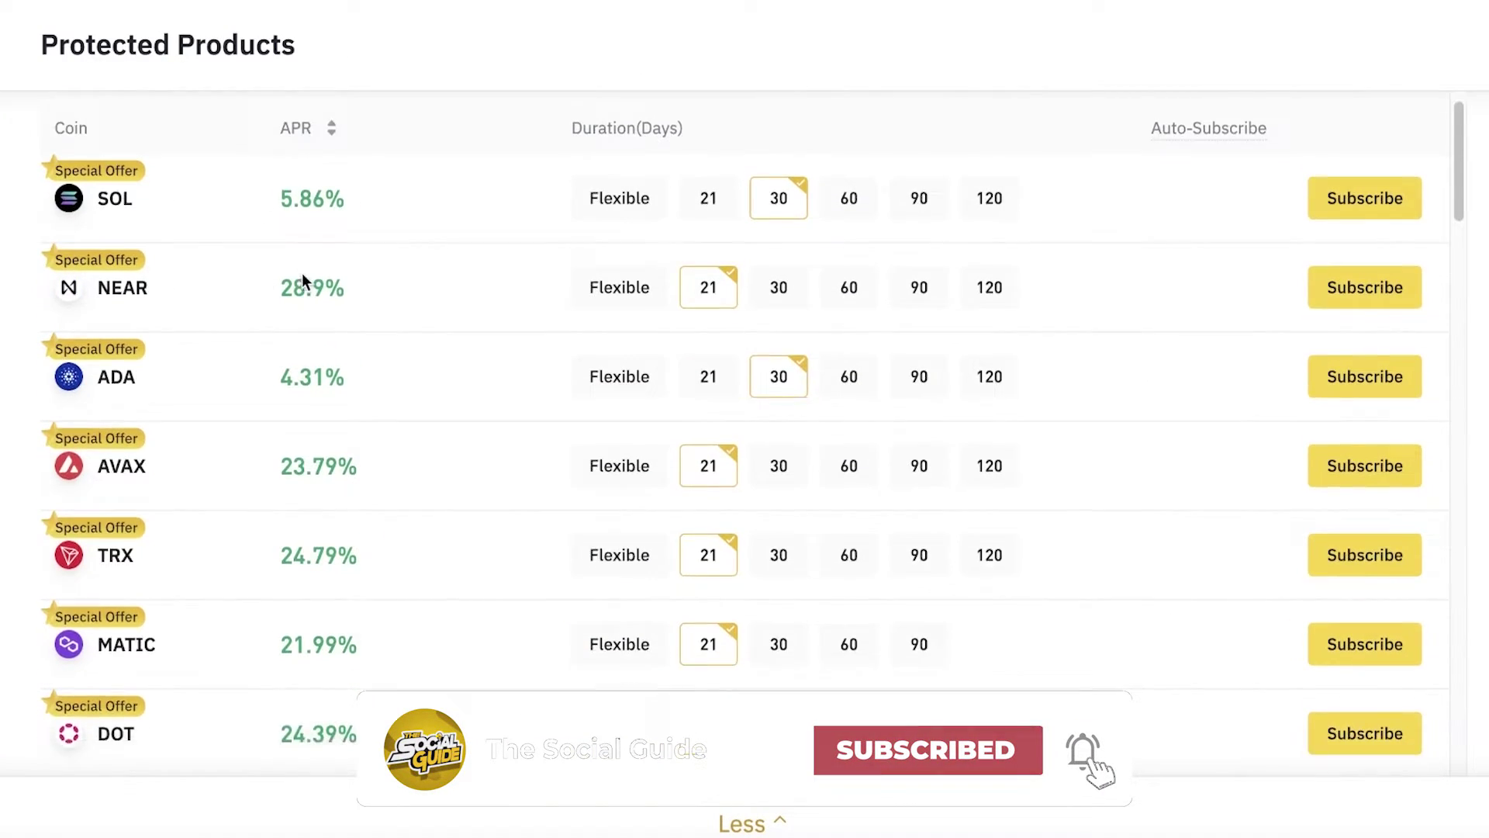
scroll(294, 279, up, 1)
click(729, 245)
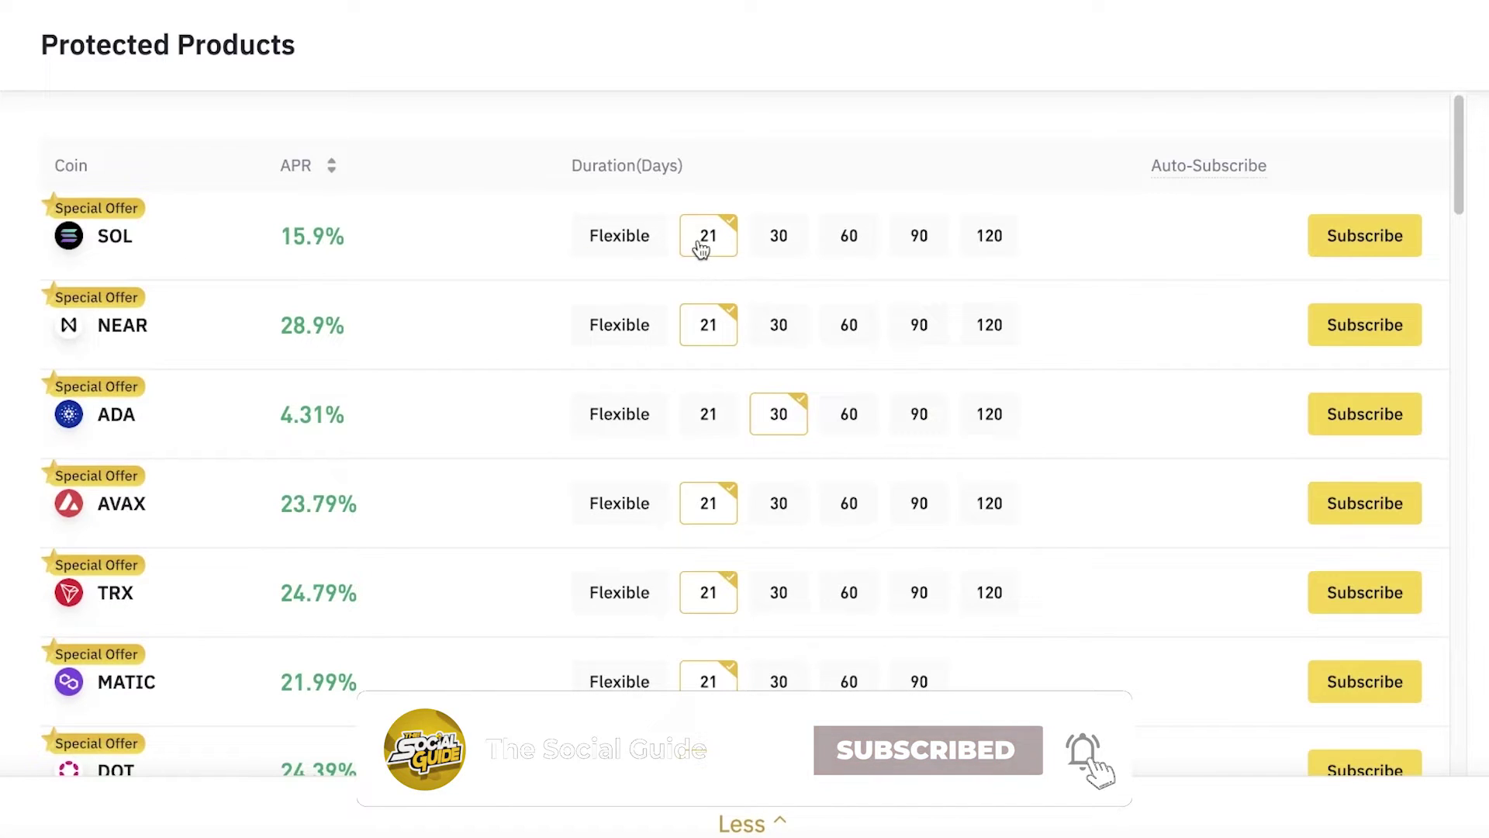
drag(276, 234, 360, 234)
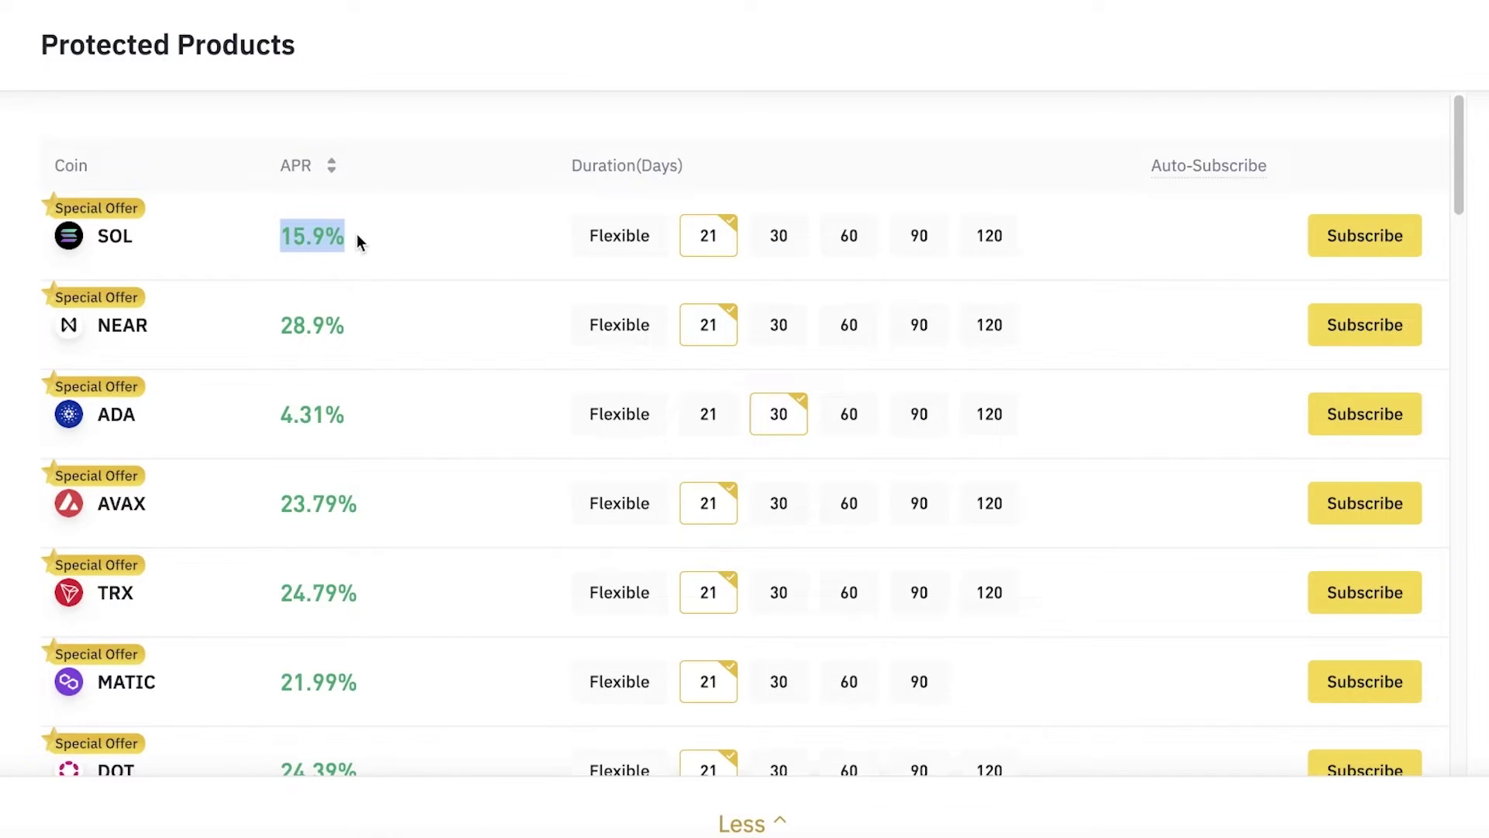
click(319, 221)
Step: Sort the Protected Products list by the APR column
scroll(326, 221, down, 10)
scroll(324, 222, down, 4)
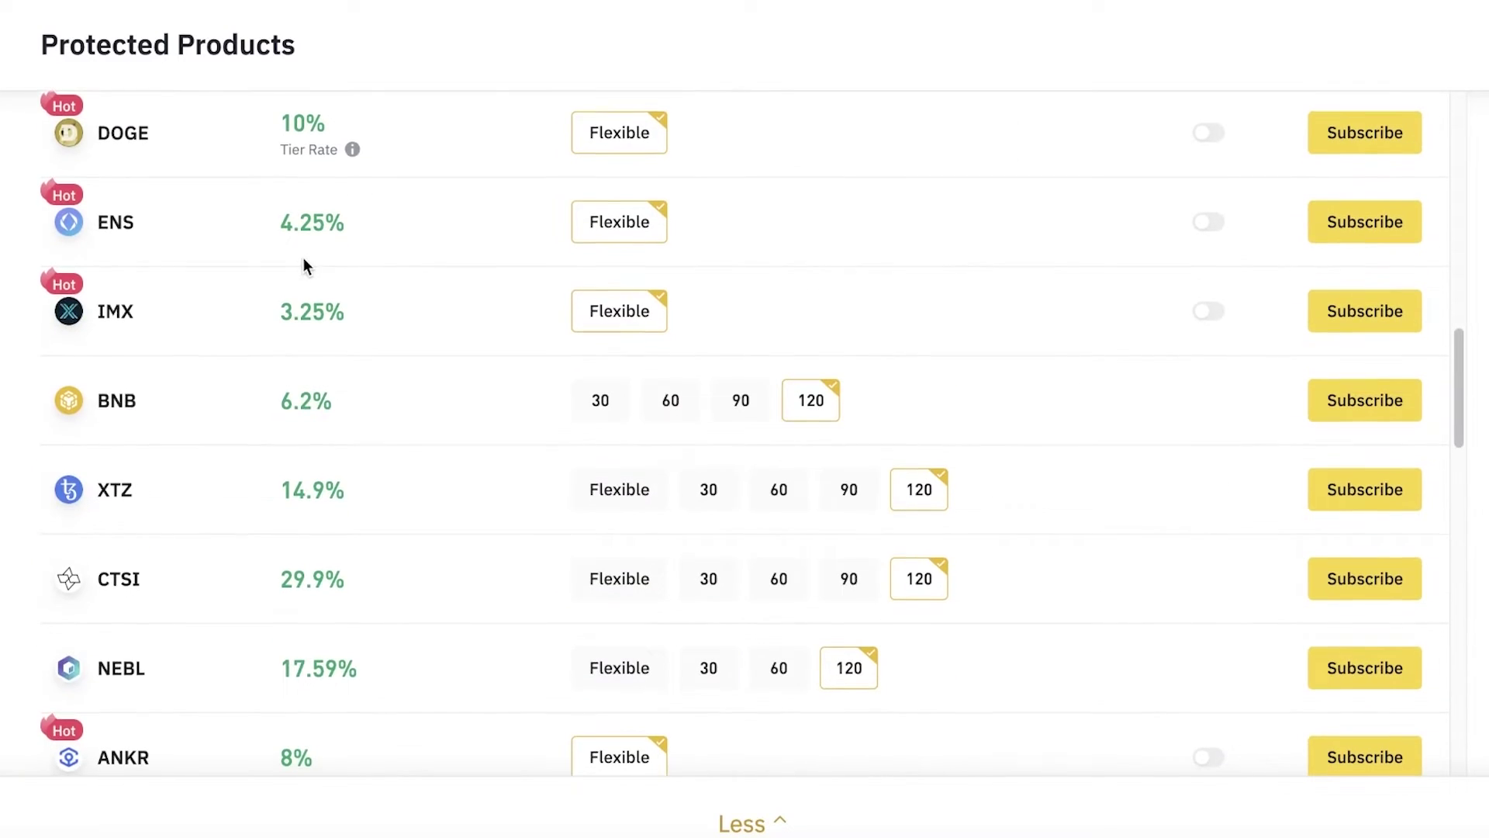
scroll(357, 152, up, 15)
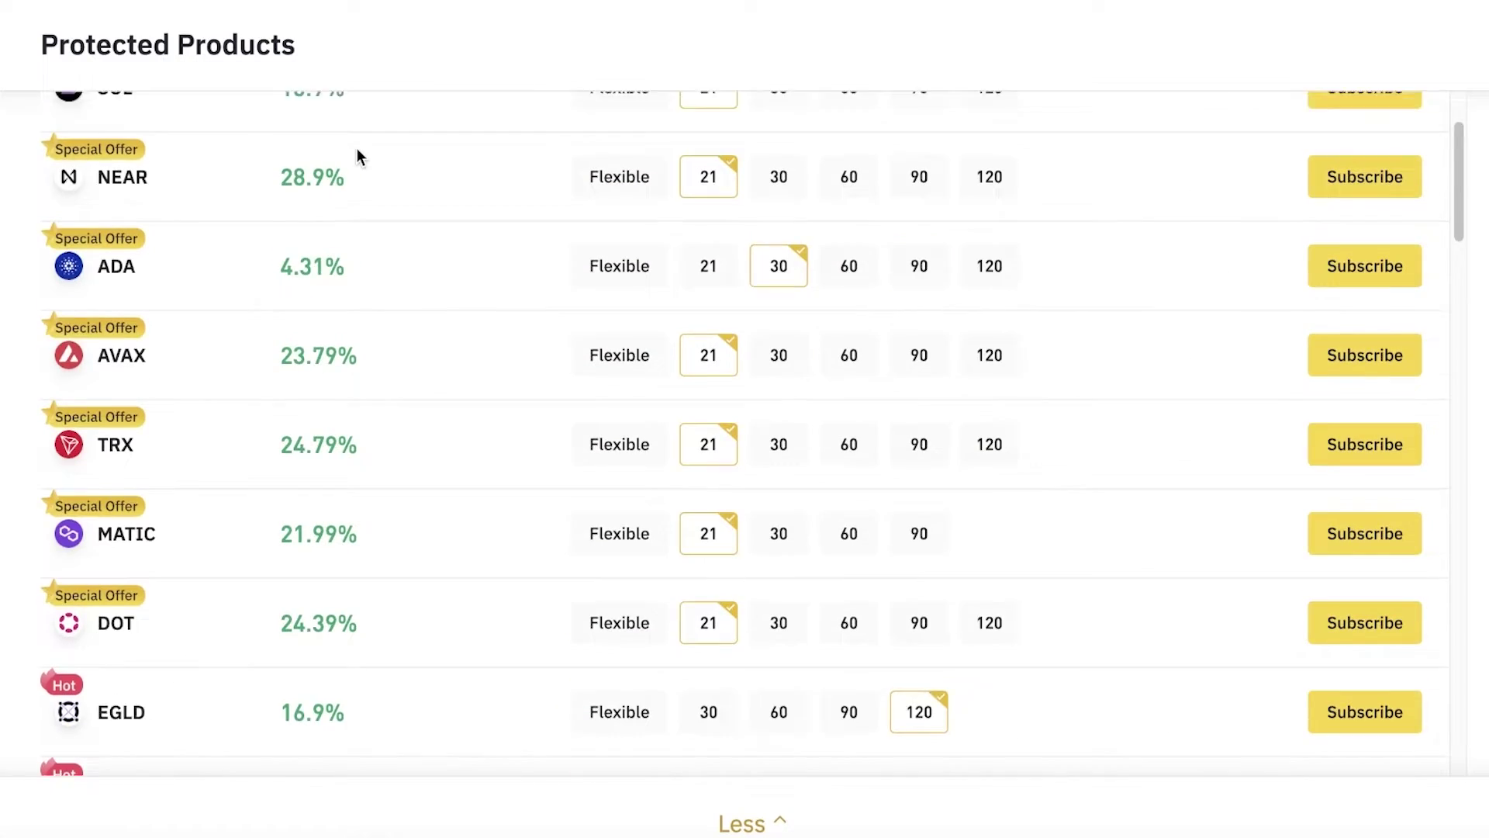
click(323, 161)
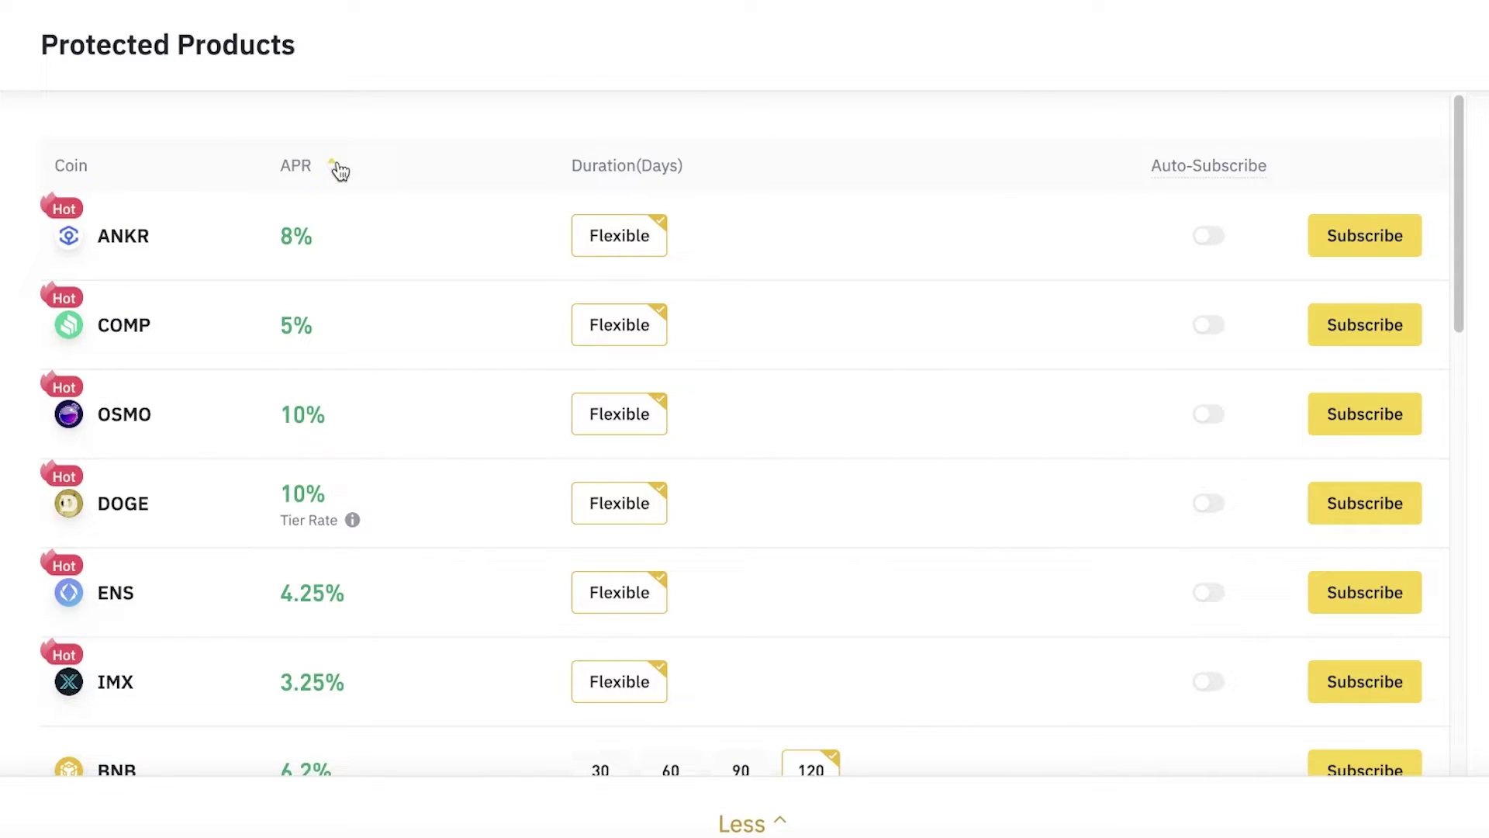
Step: Reverse the APR sort, collapse and re-expand the 328 products, and restore the default order
click(334, 167)
scroll(332, 229, down, 10)
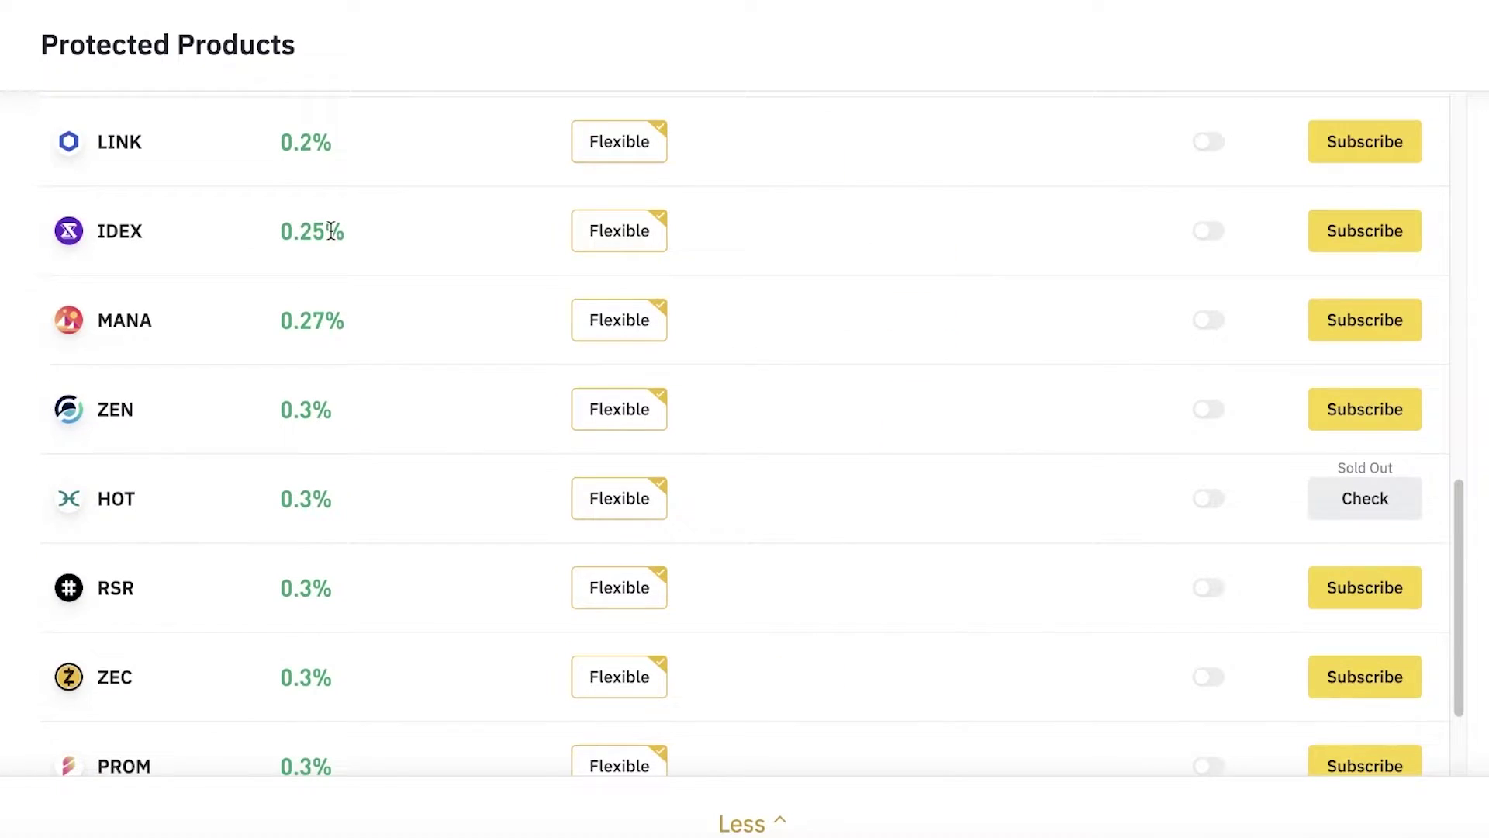
scroll(473, 203, up, 10)
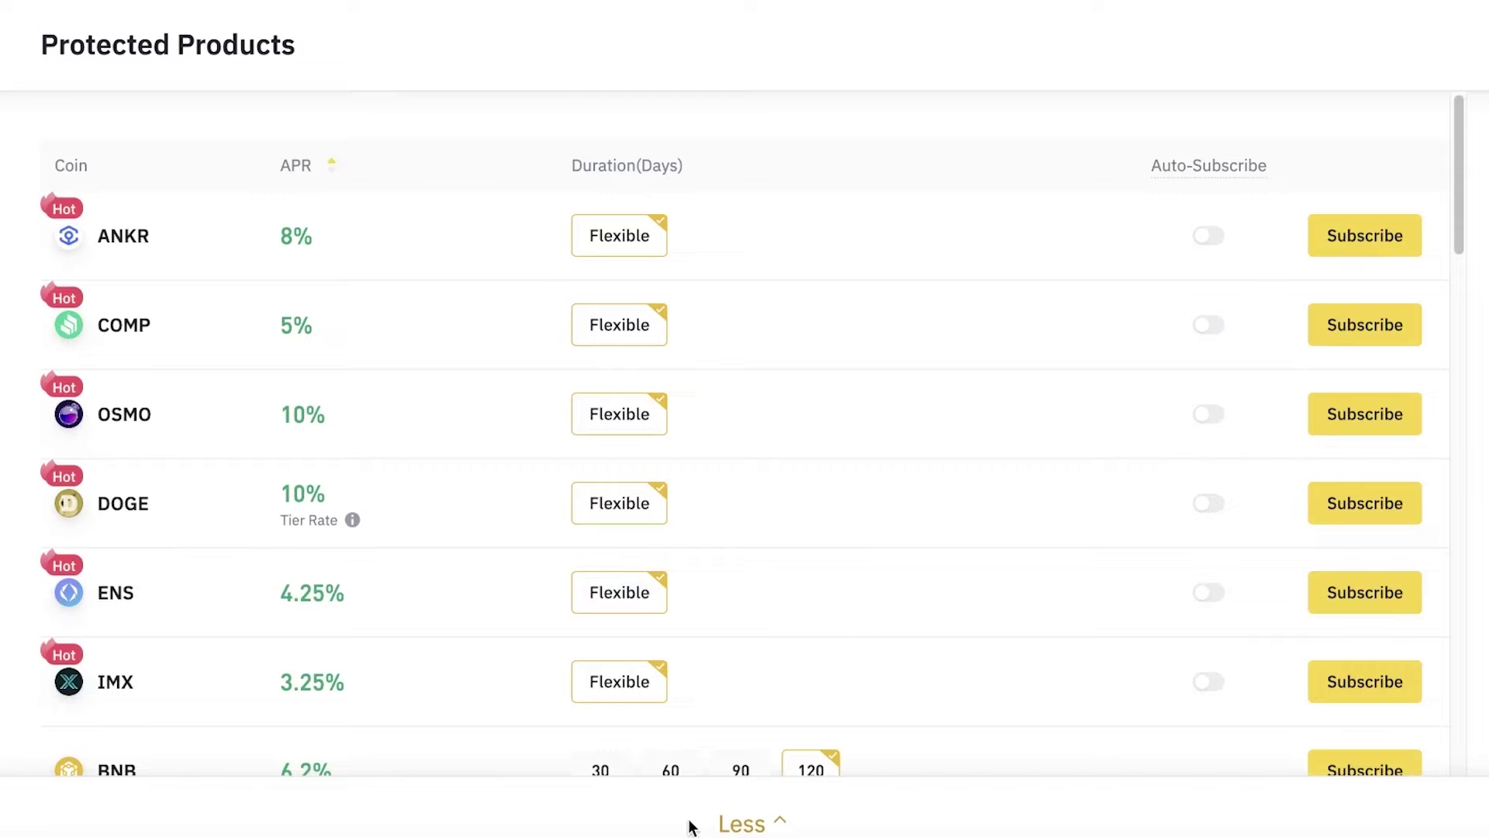
click(736, 822)
click(667, 550)
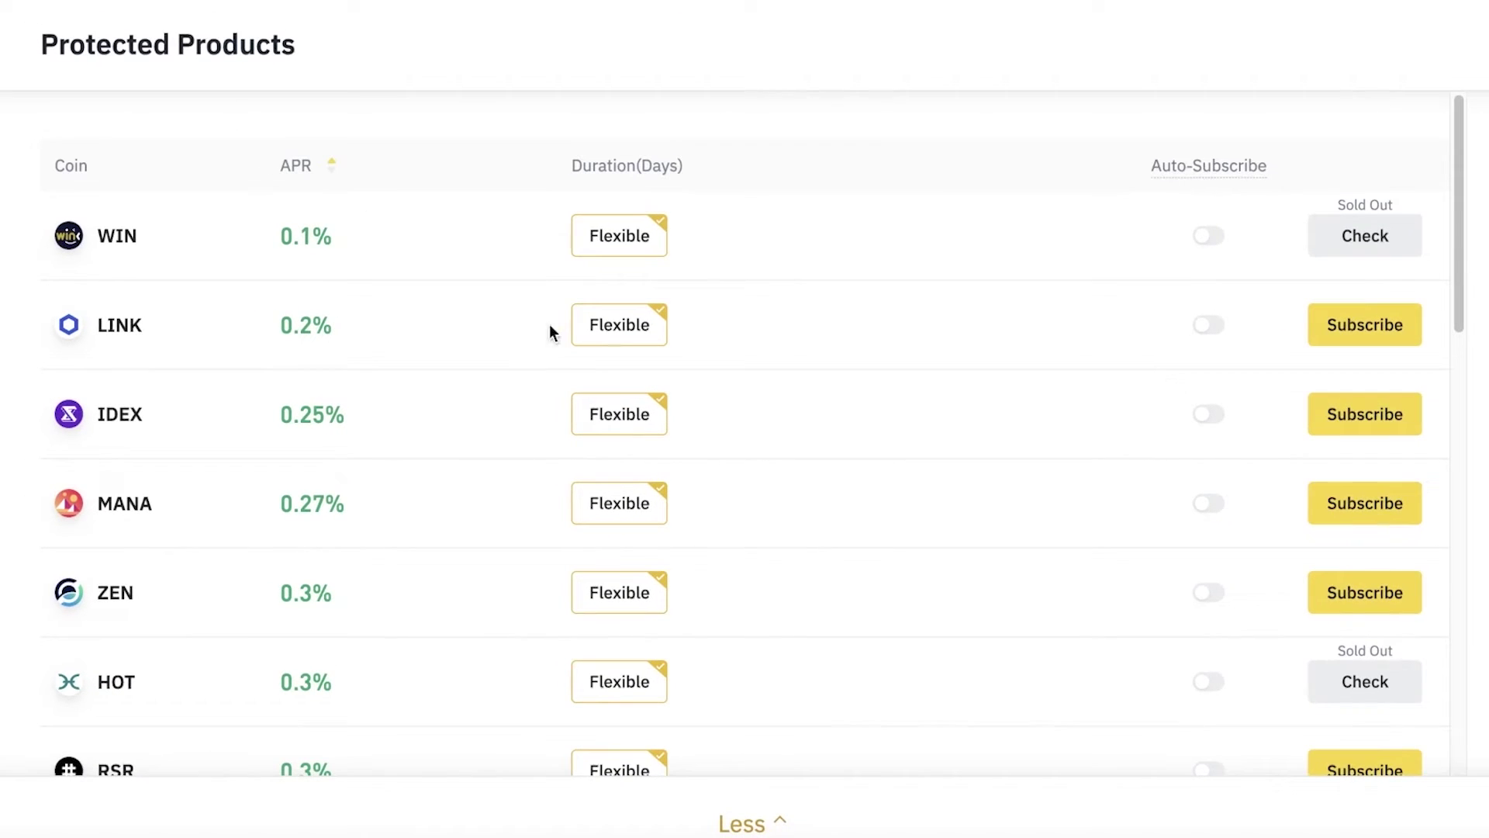
click(335, 167)
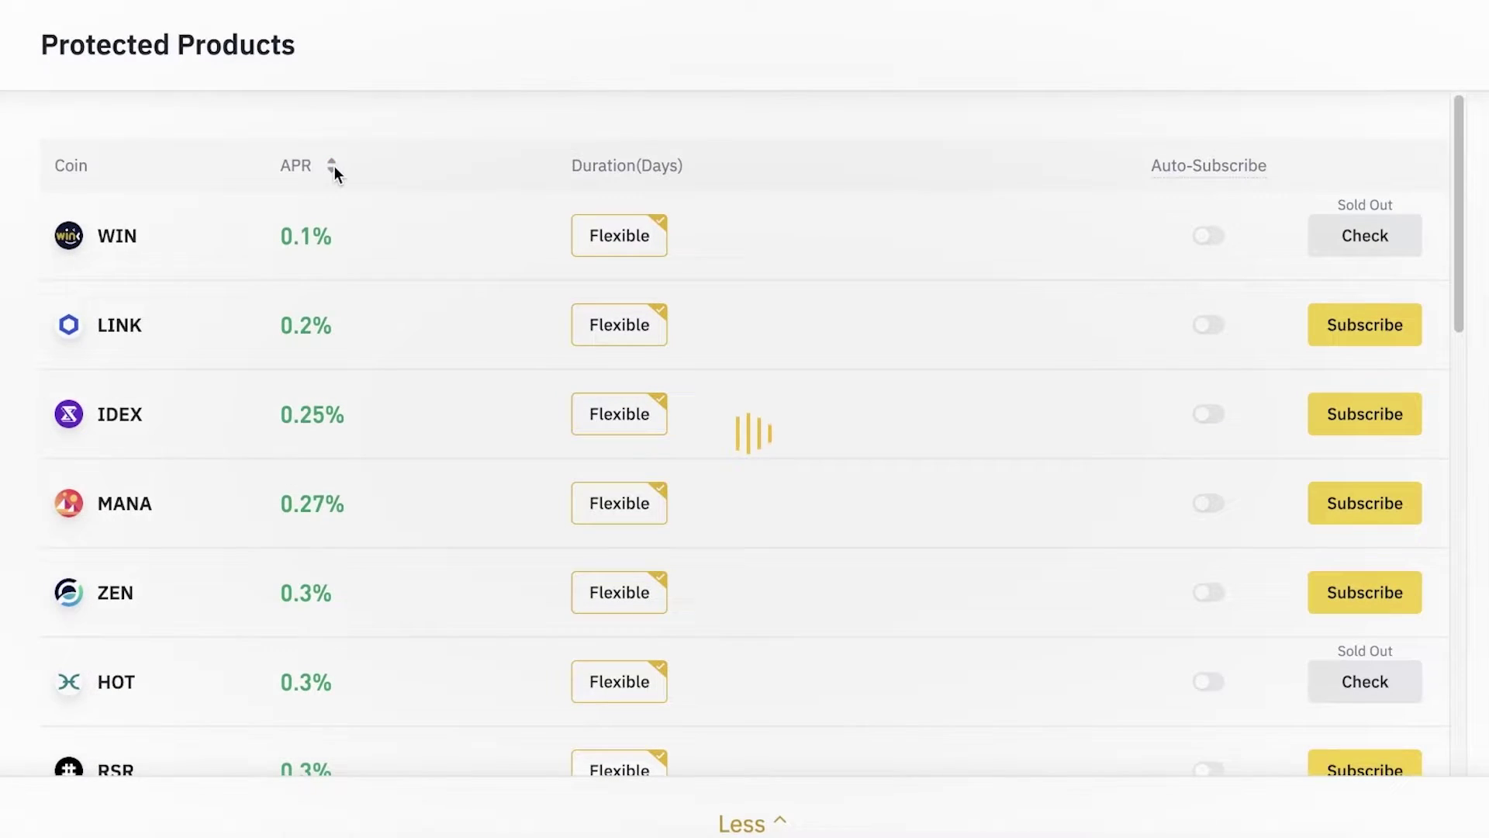
Step: Set SOL to its 21-day term at 15.9% APR
scroll(542, 275, down, 4)
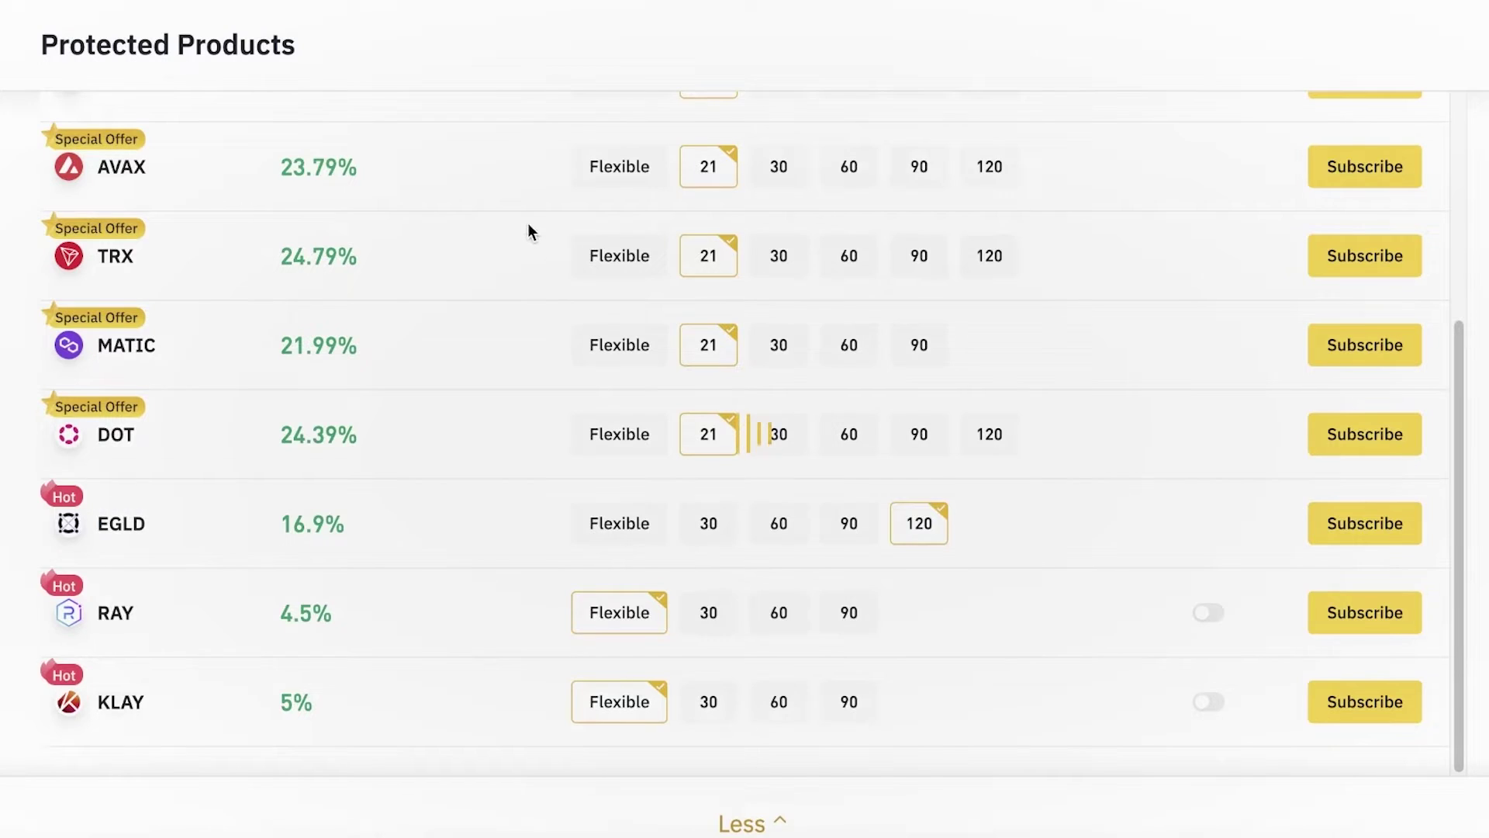
scroll(524, 186, up, 3)
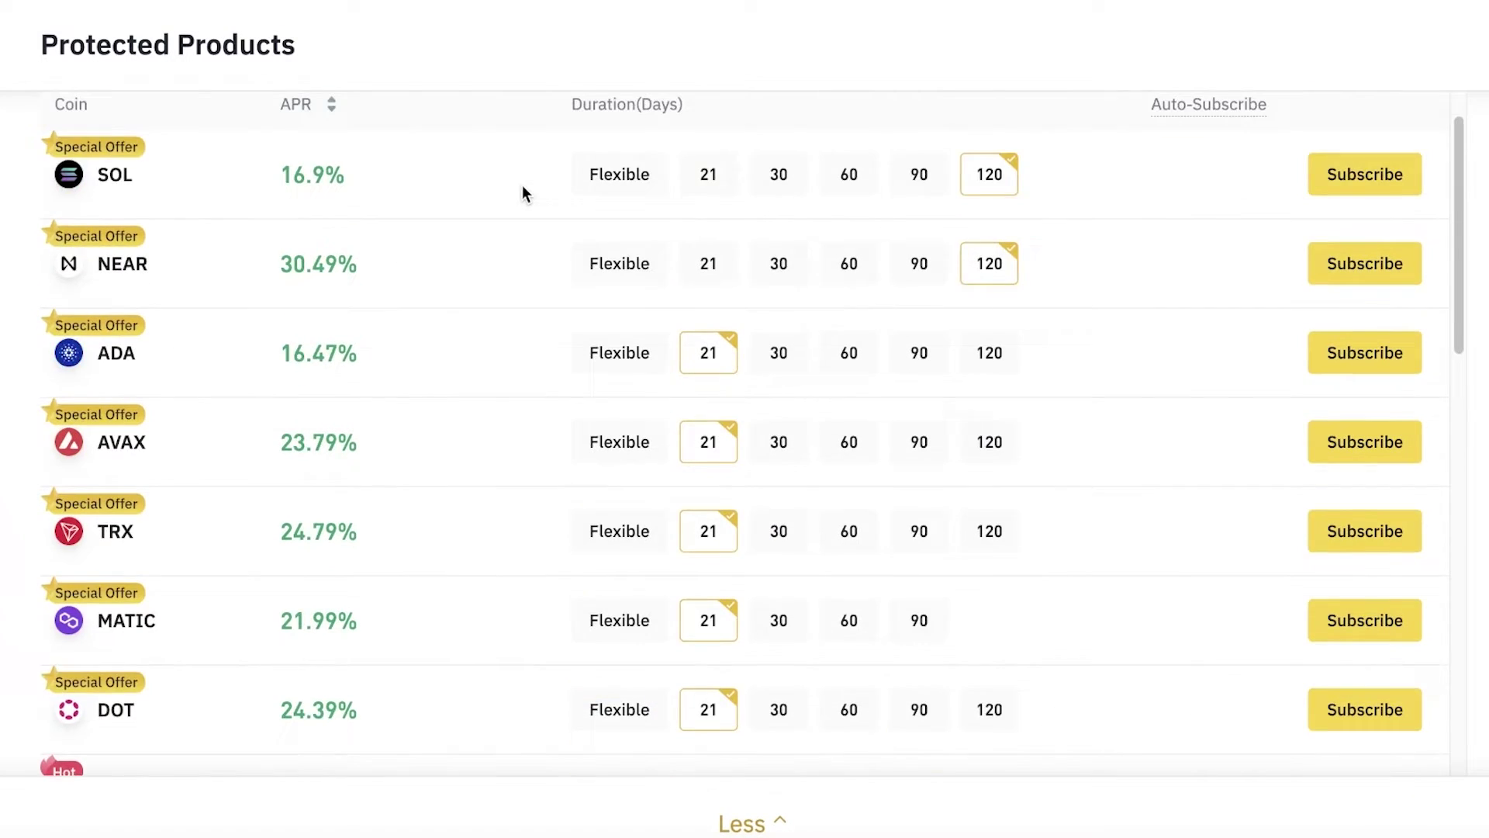
scroll(524, 188, down, 5)
scroll(523, 191, down, 4)
scroll(492, 116, up, 9)
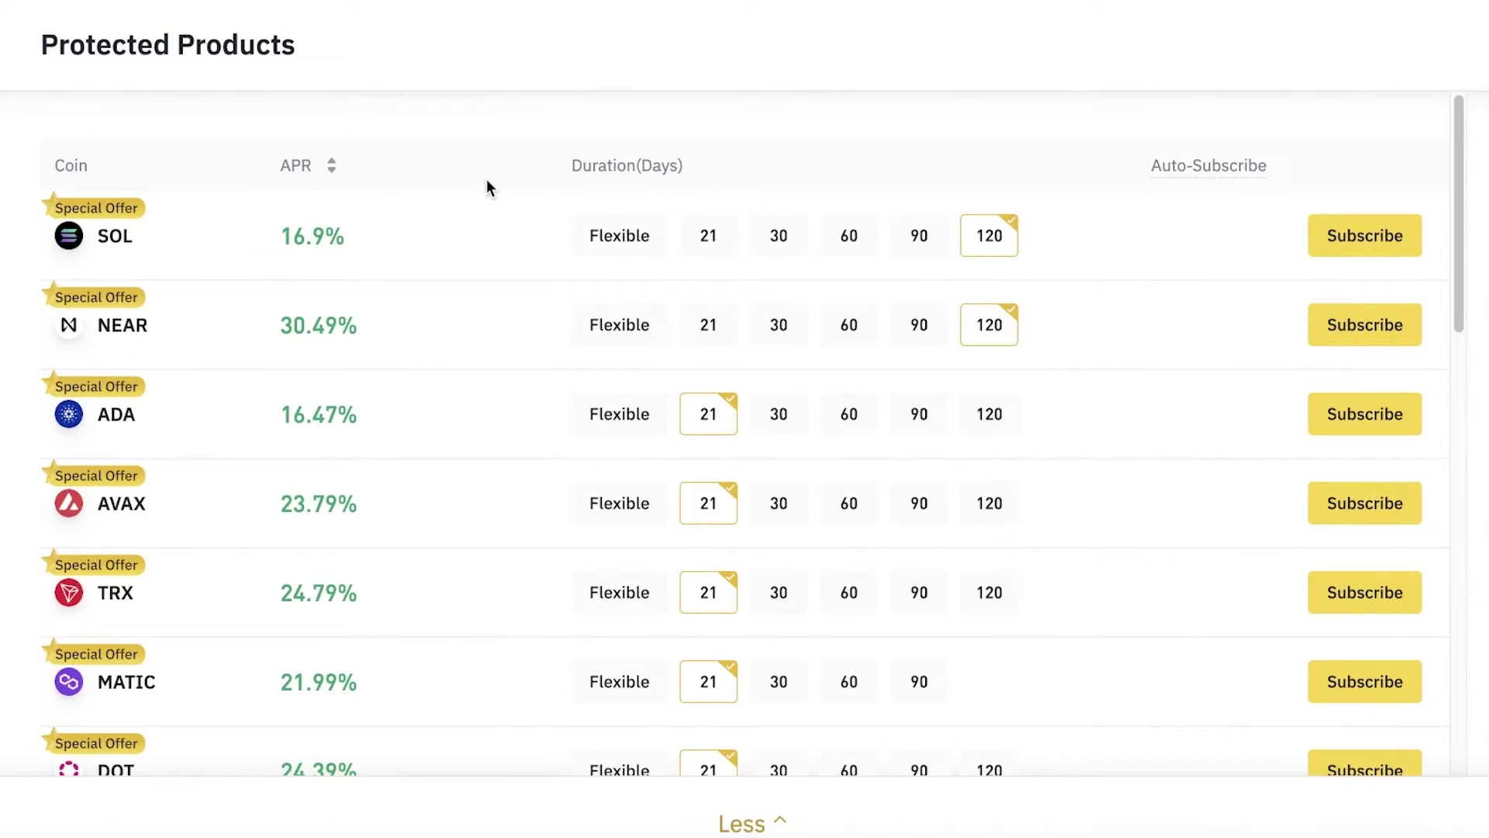
scroll(684, 219, down, 1)
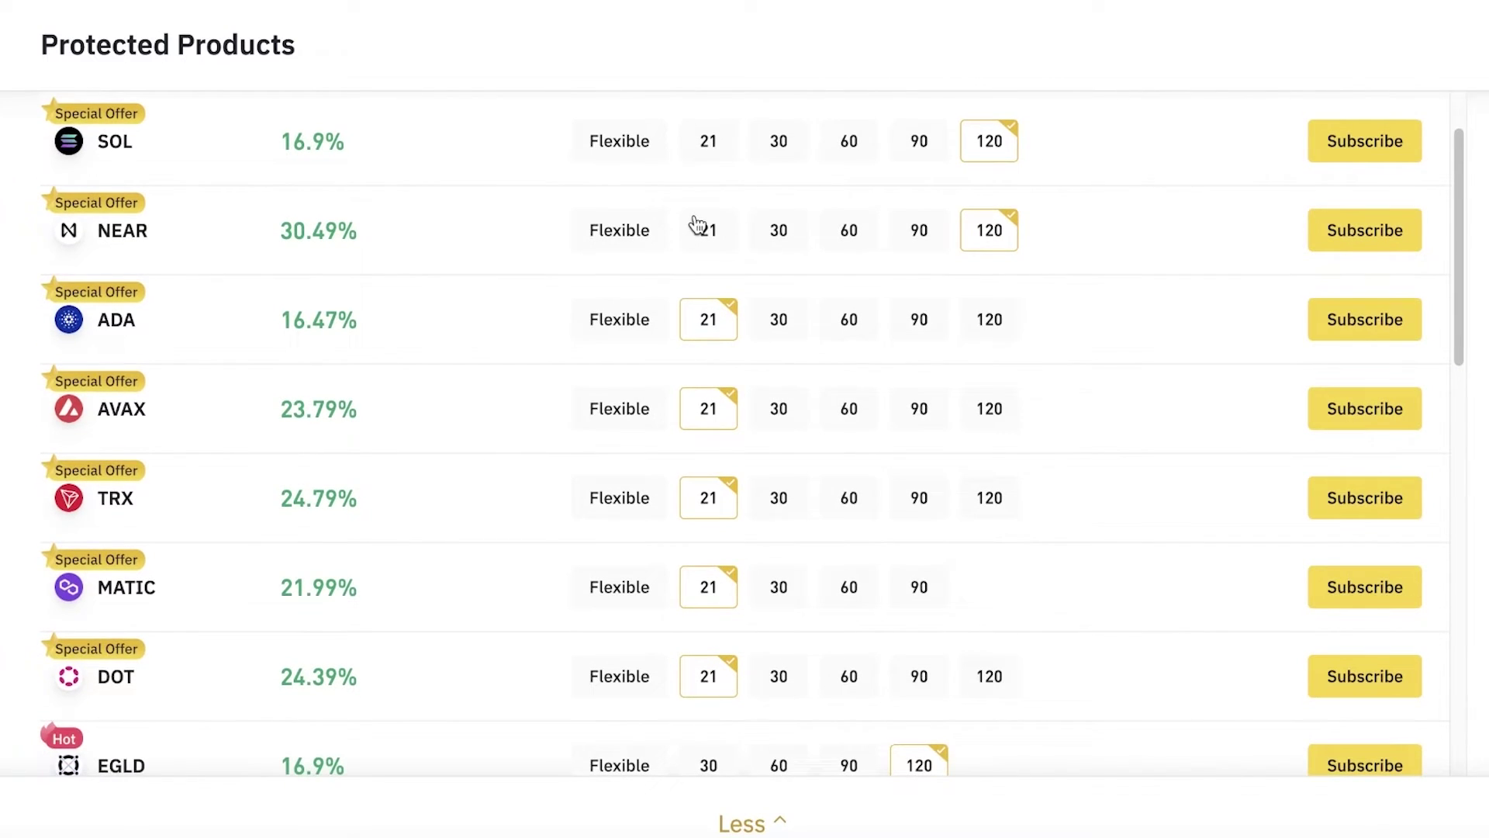
scroll(620, 287, up, 1)
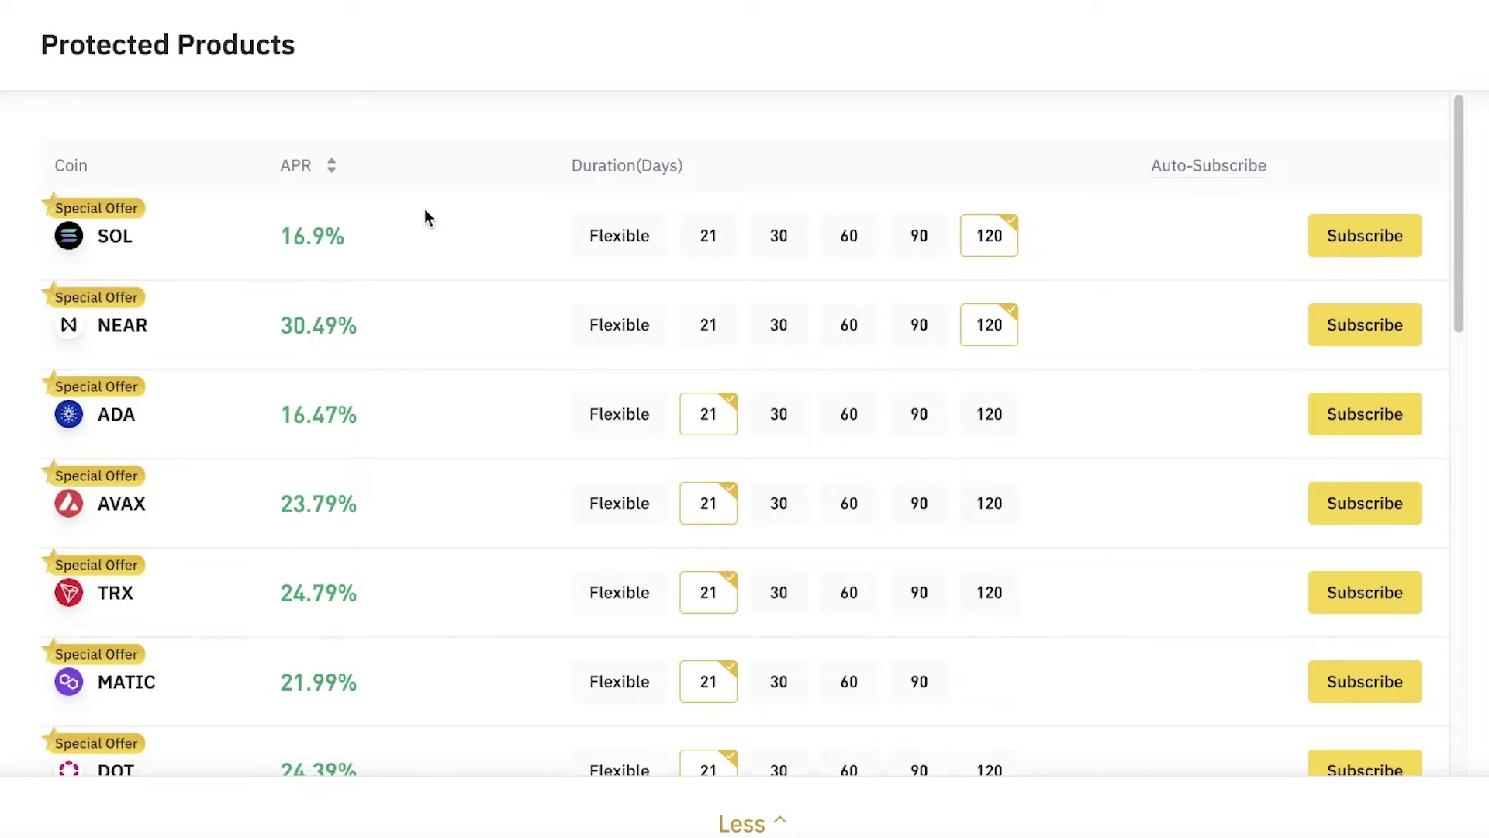
click(718, 237)
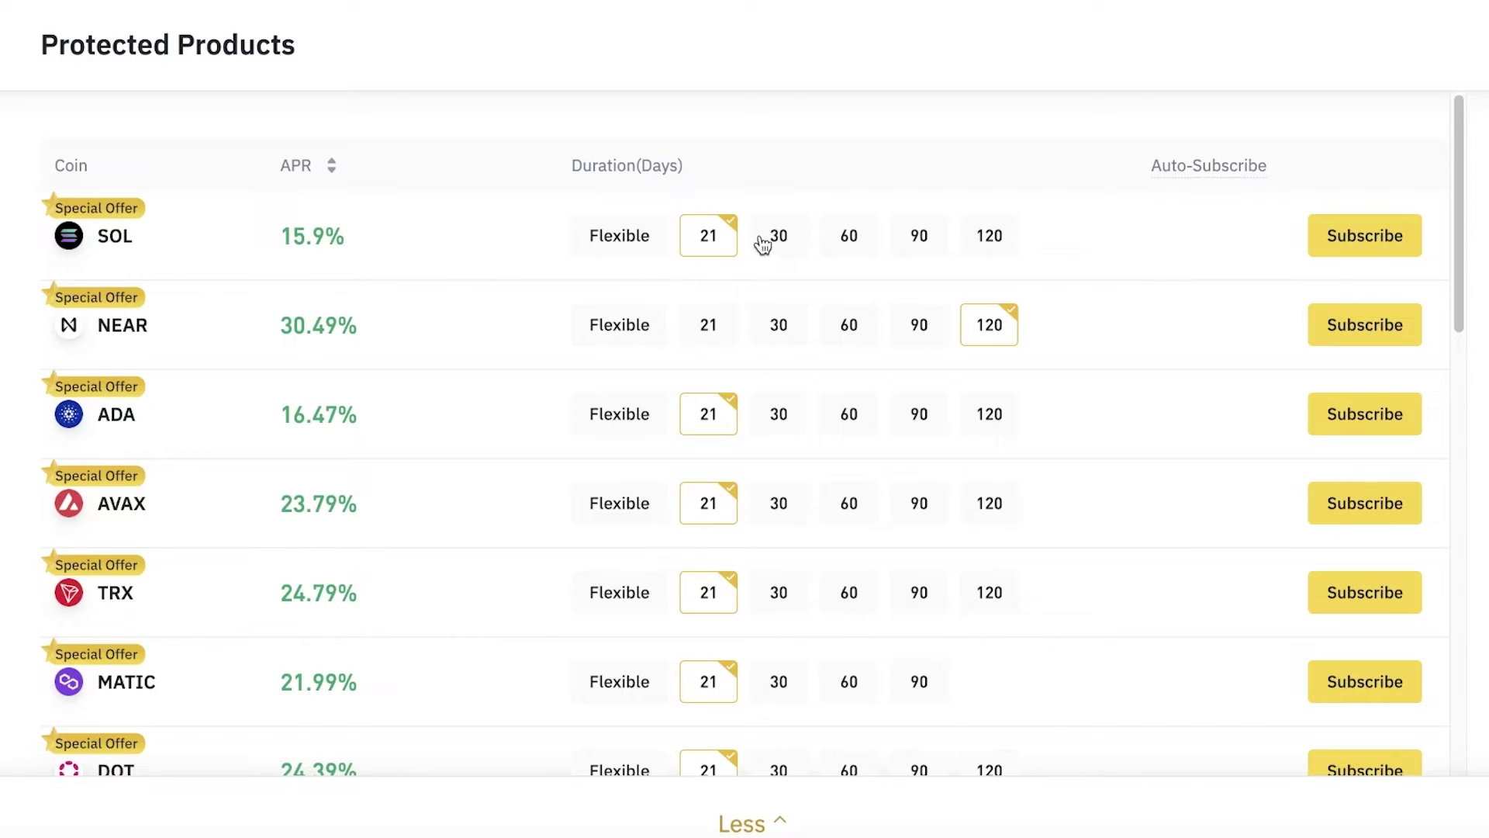
Step: Open the SOL 21-day subscription form and focus the Subscription amount field
click(1388, 241)
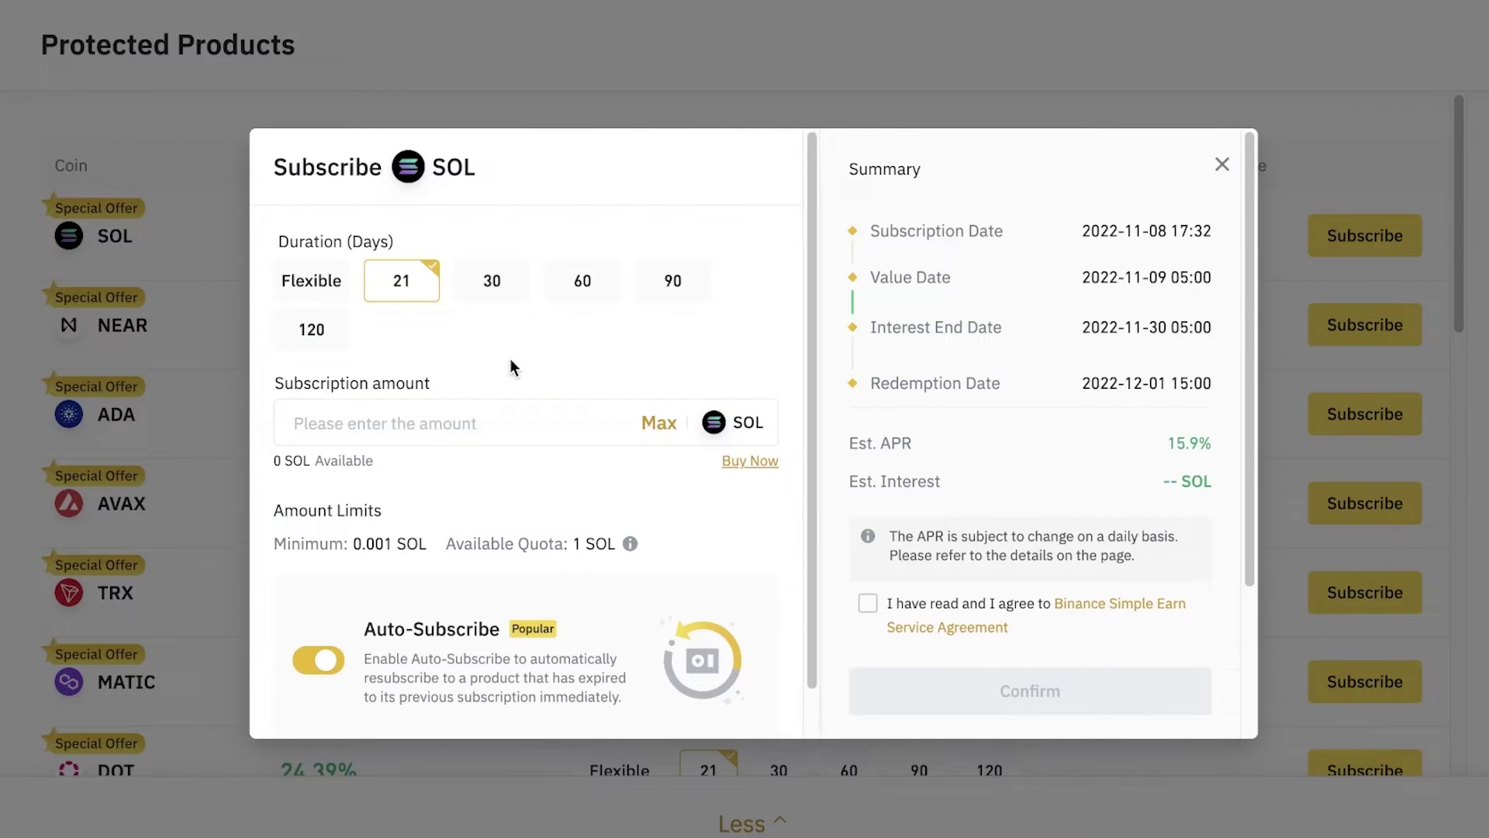
click(399, 423)
scroll(411, 380, down, 1)
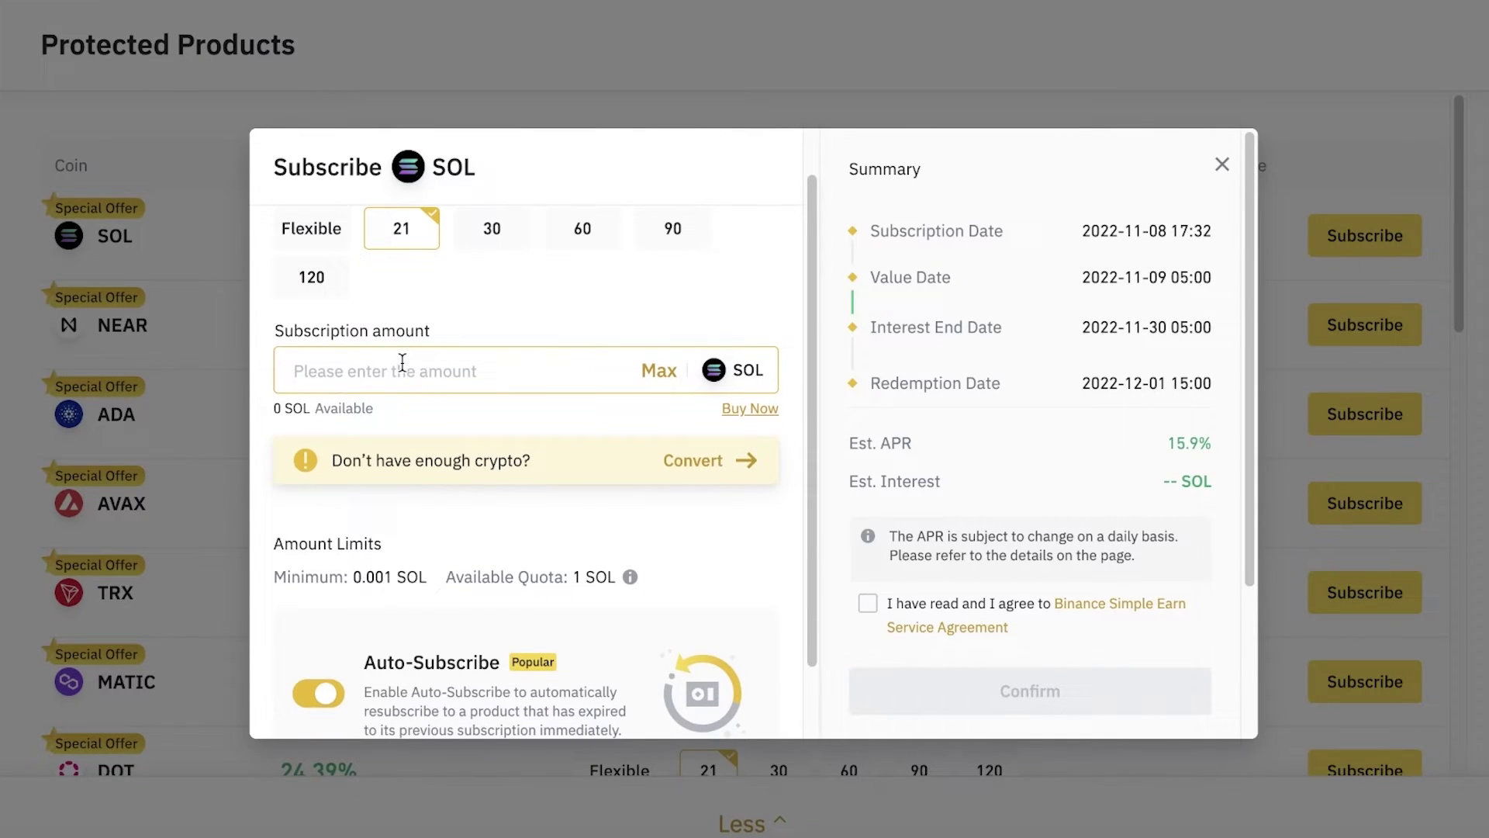
click(391, 379)
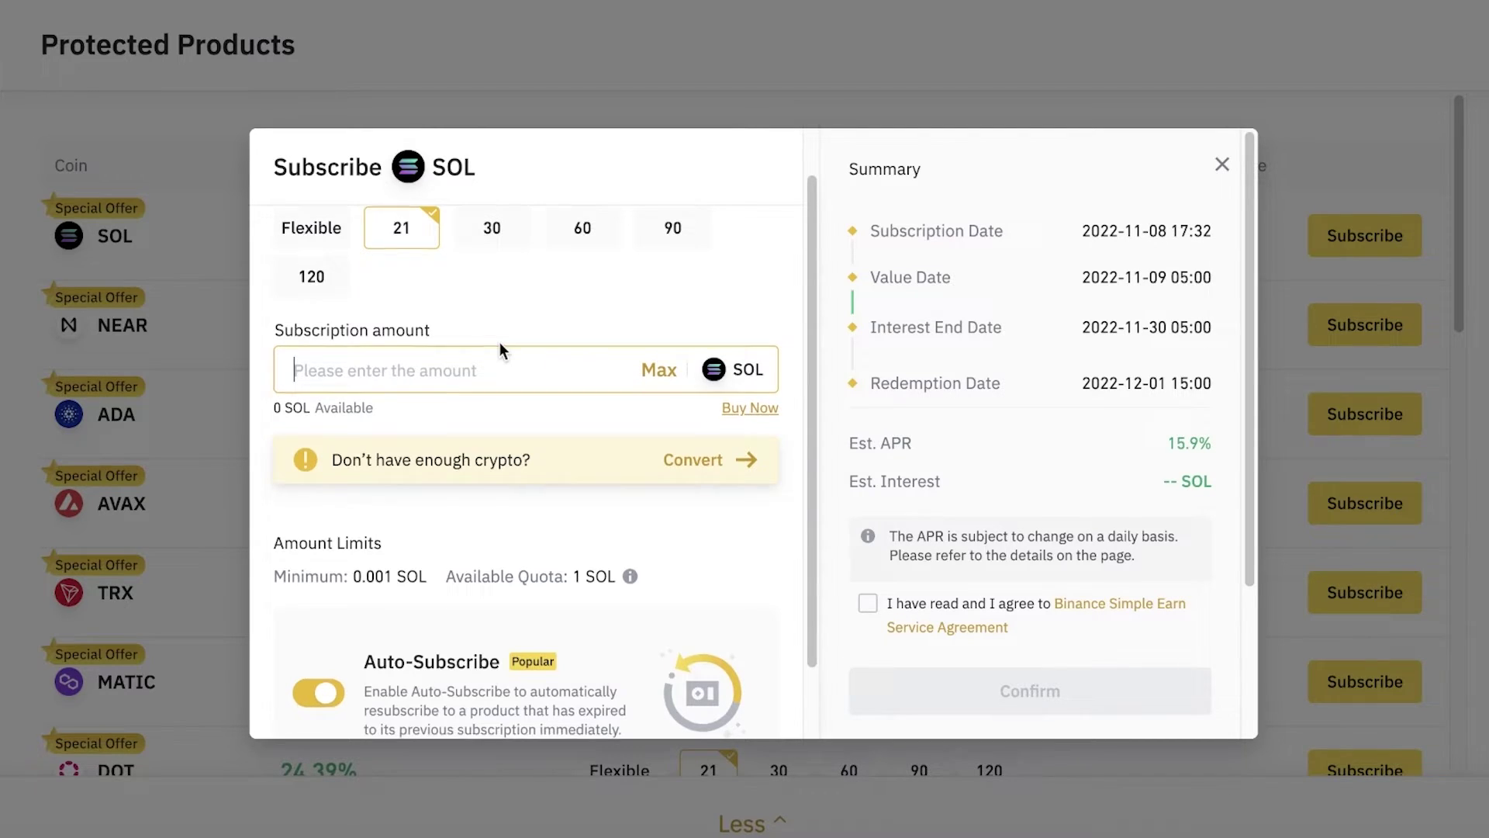
scroll(500, 347, down, 1)
mouse_move(629, 566)
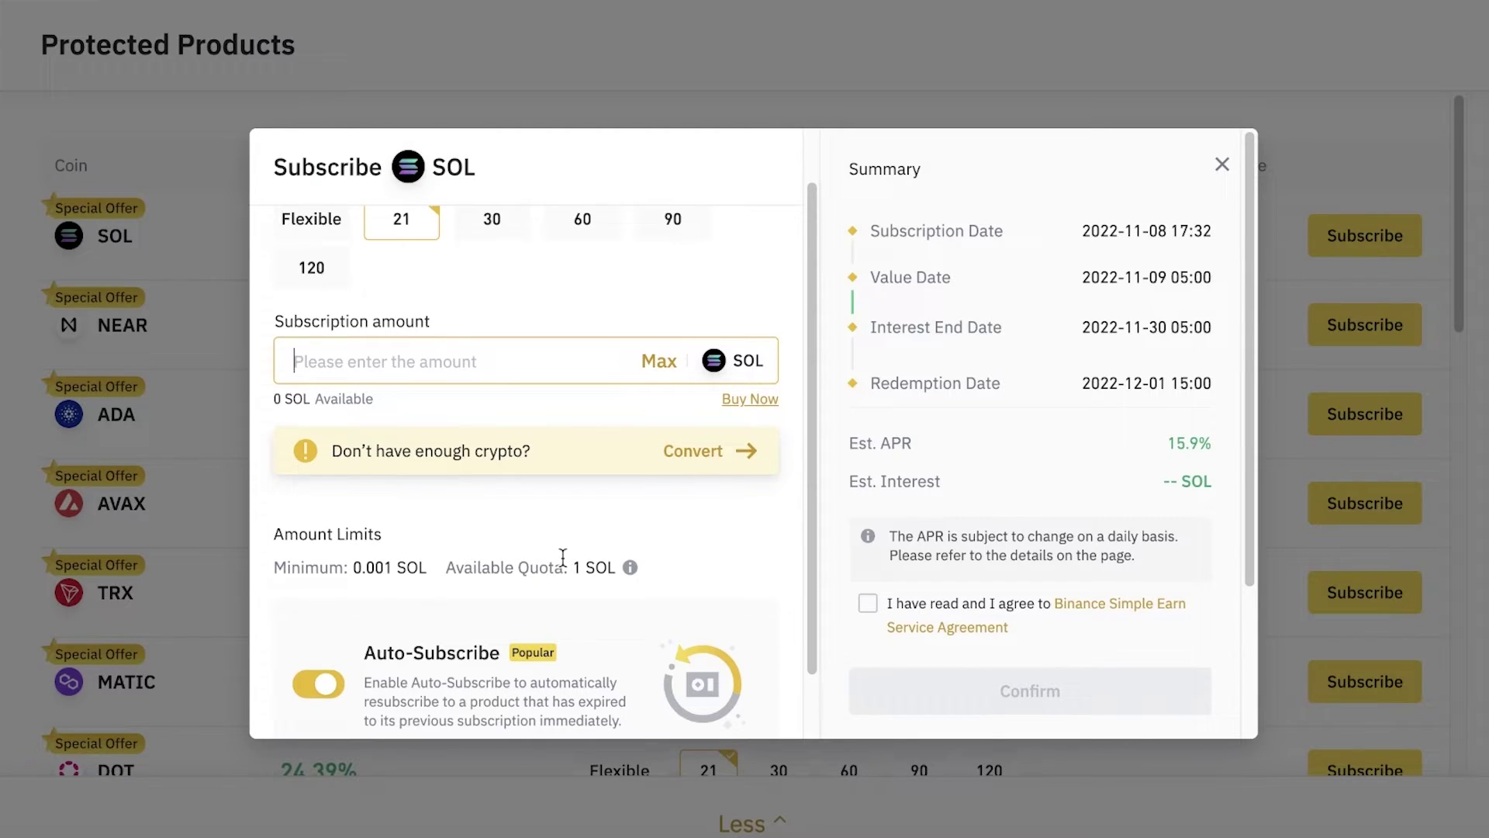
Step: Try 1 SOL as the amount, clear it, and note the 0.001 SOL minimum
text(1)
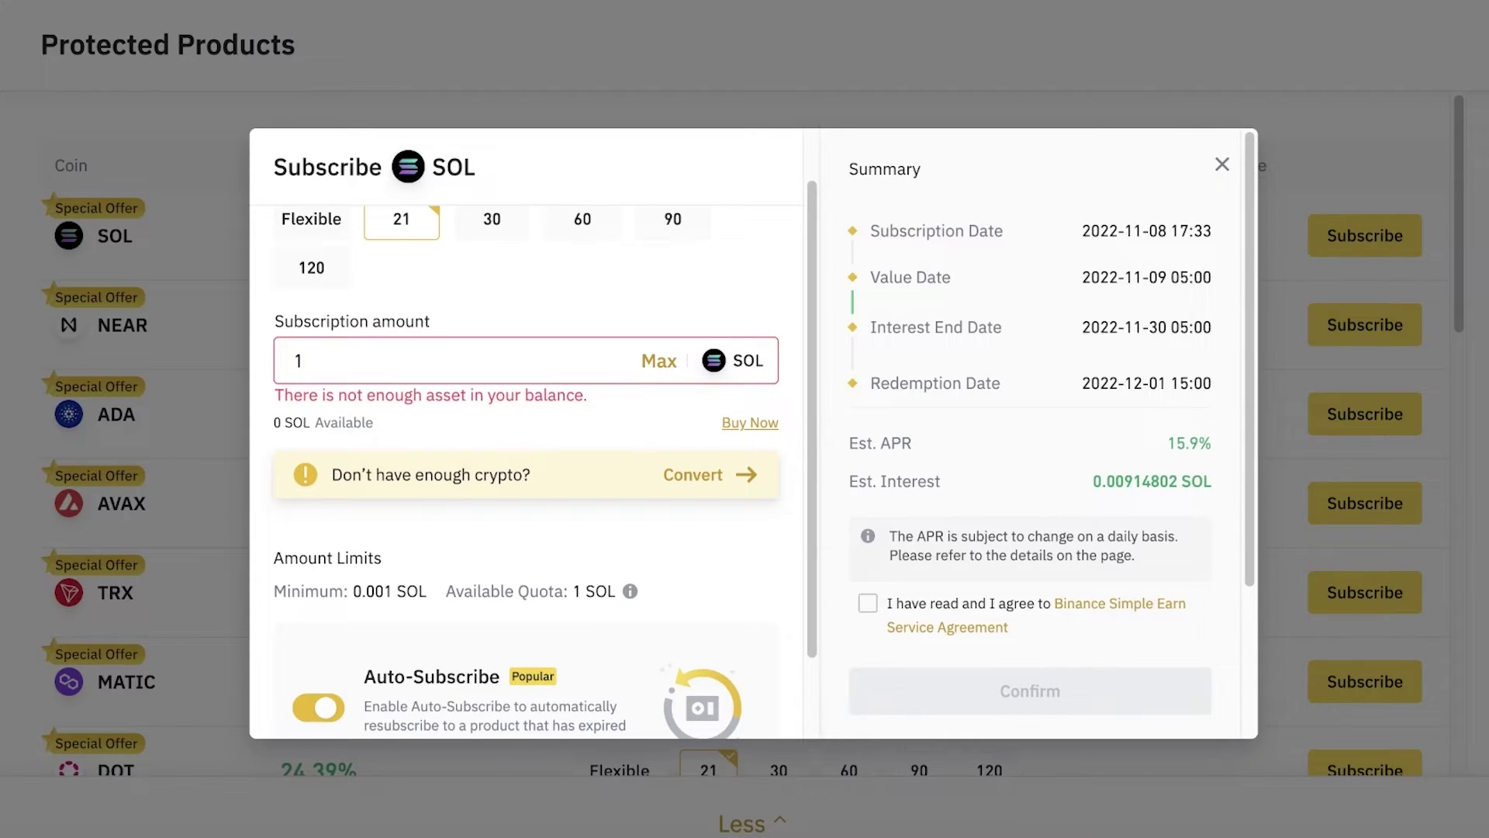
key(BackSpace)
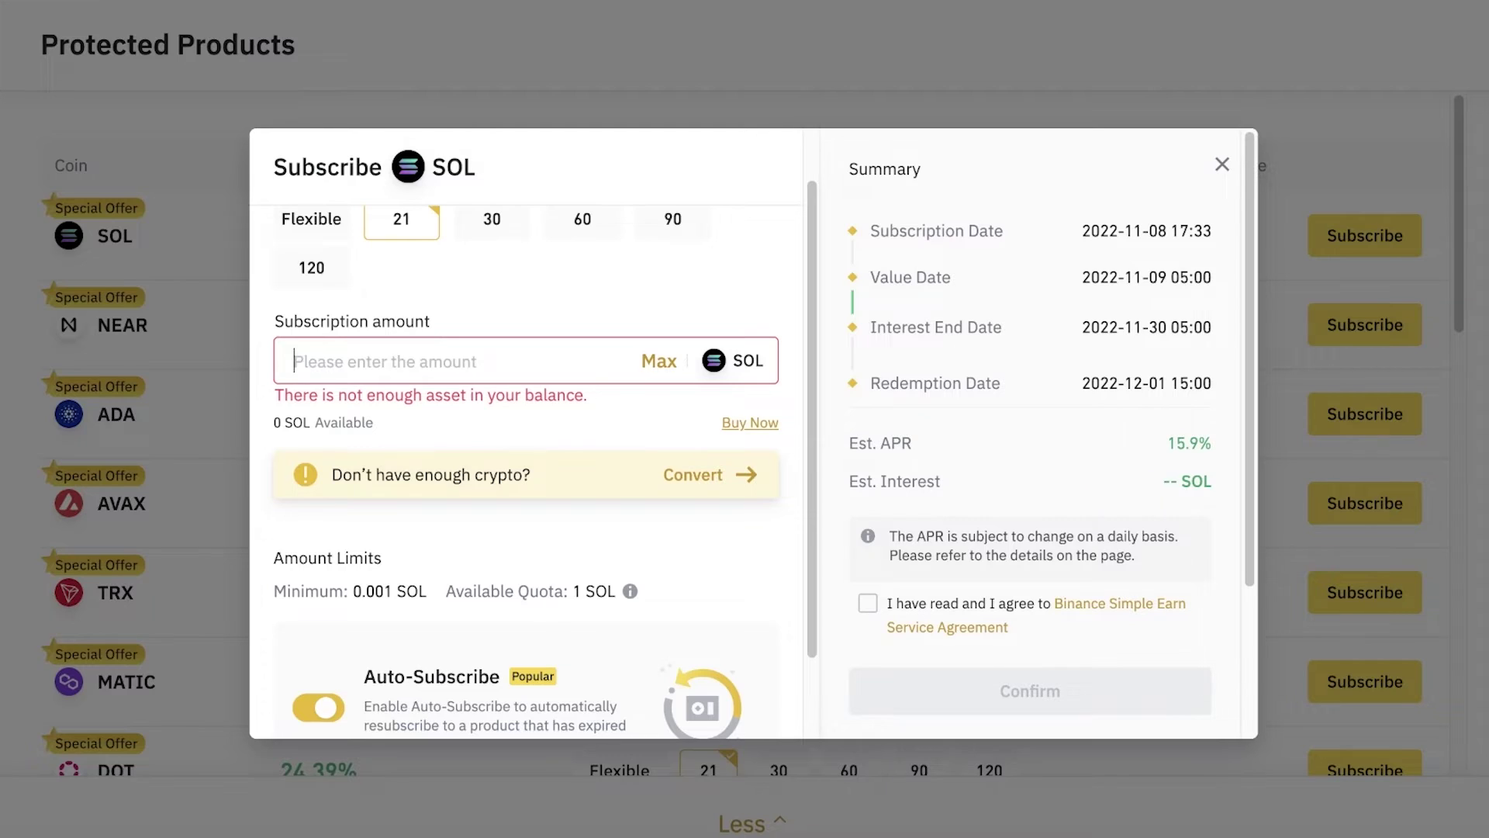
drag(344, 589, 368, 618)
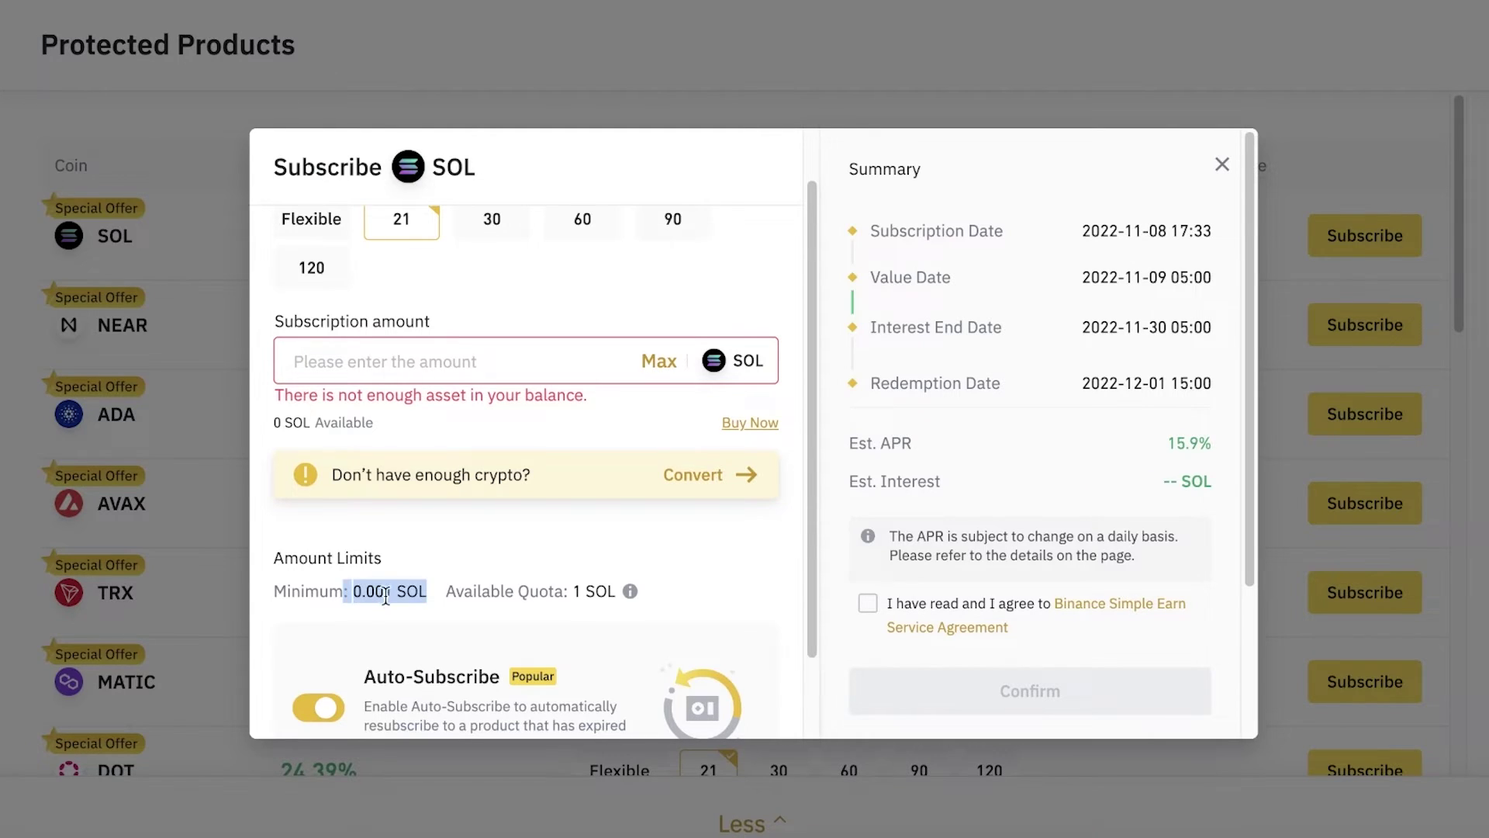
click(384, 593)
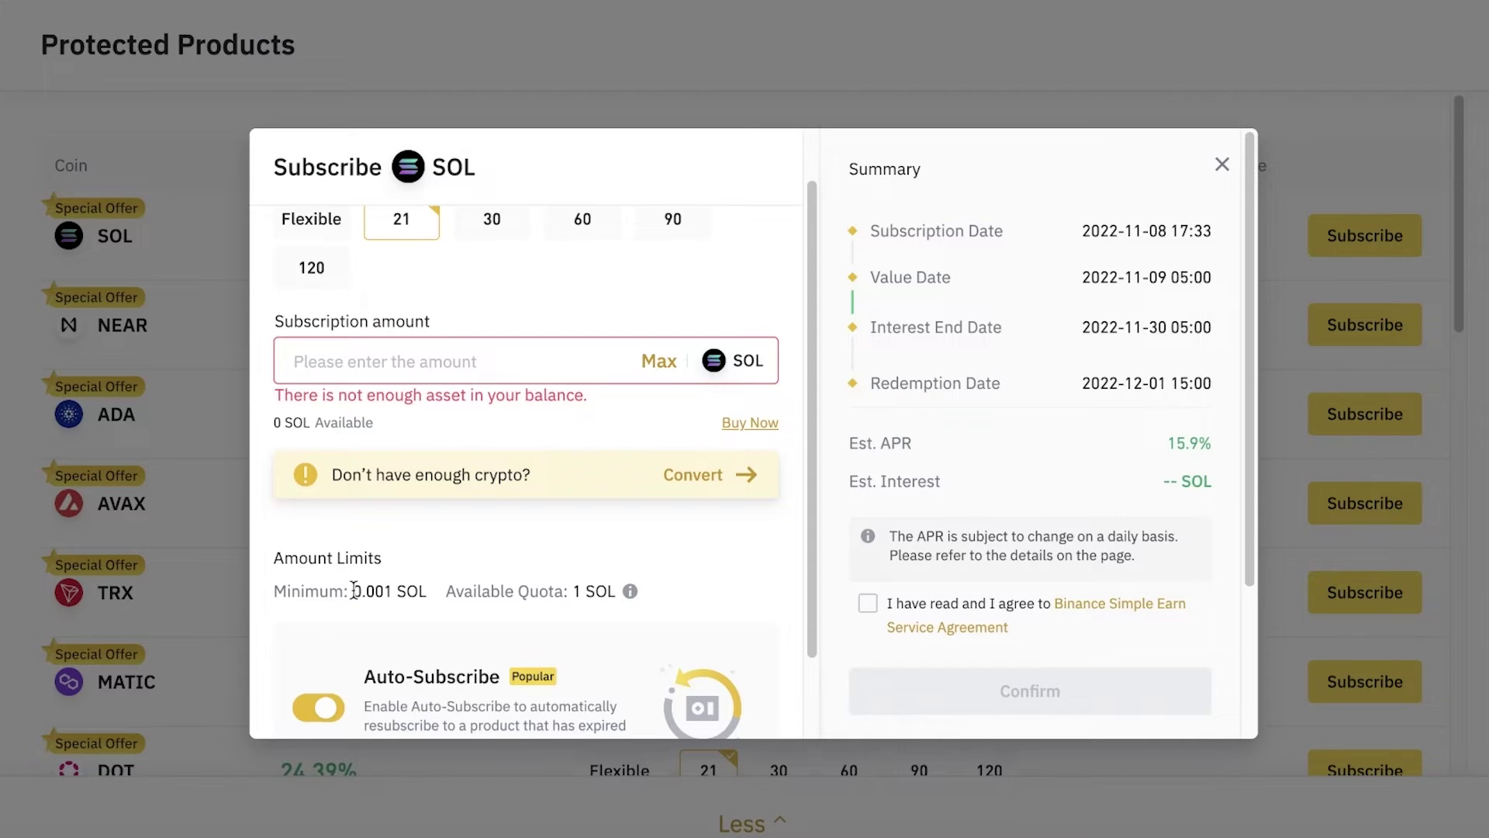
Step: Switch Auto-Subscribe off for the SOL 21-day product
scroll(355, 591, down, 2)
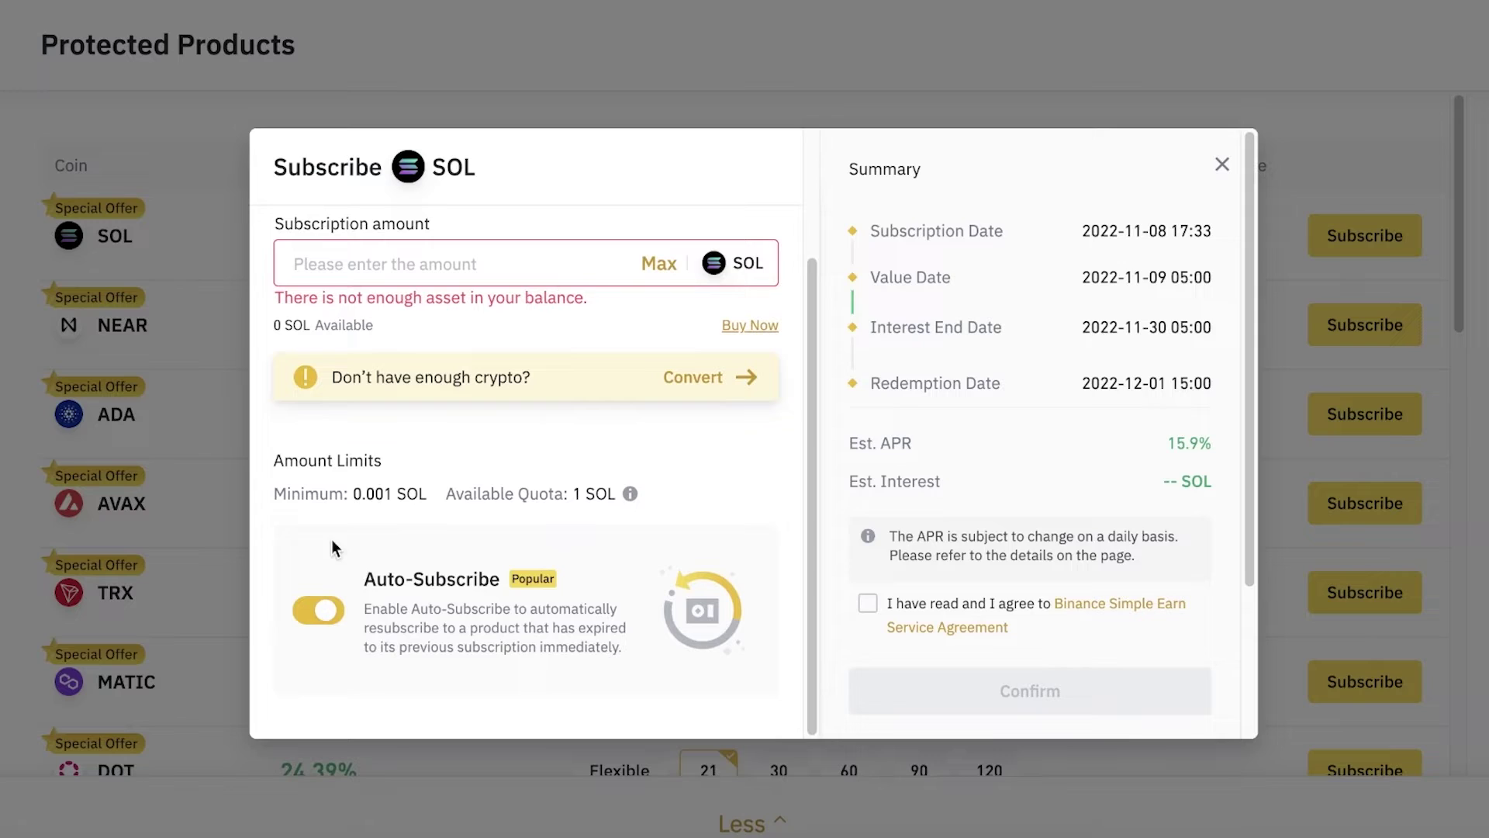
click(316, 612)
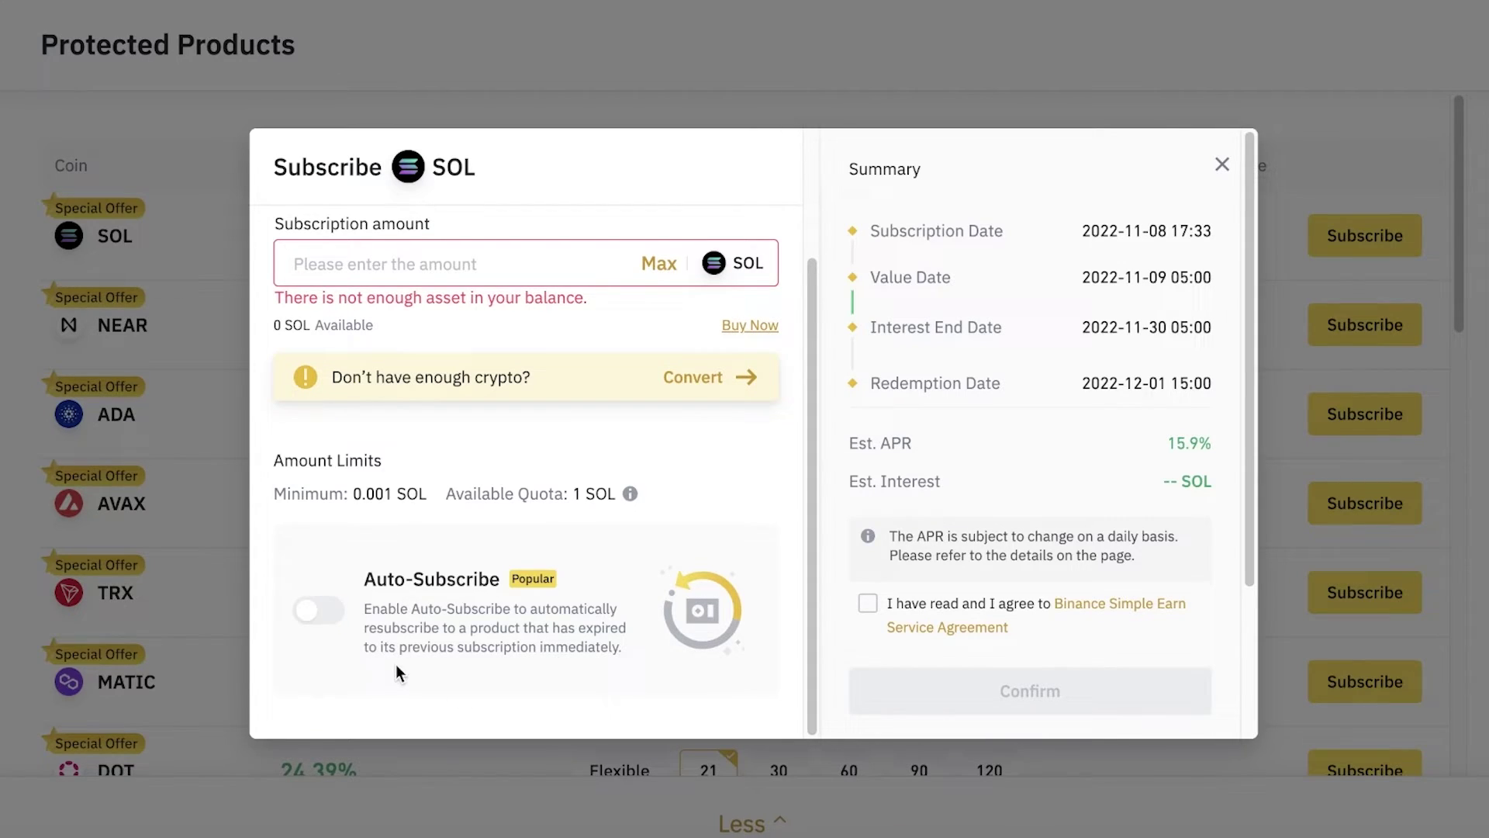
scroll(695, 488, up, 3)
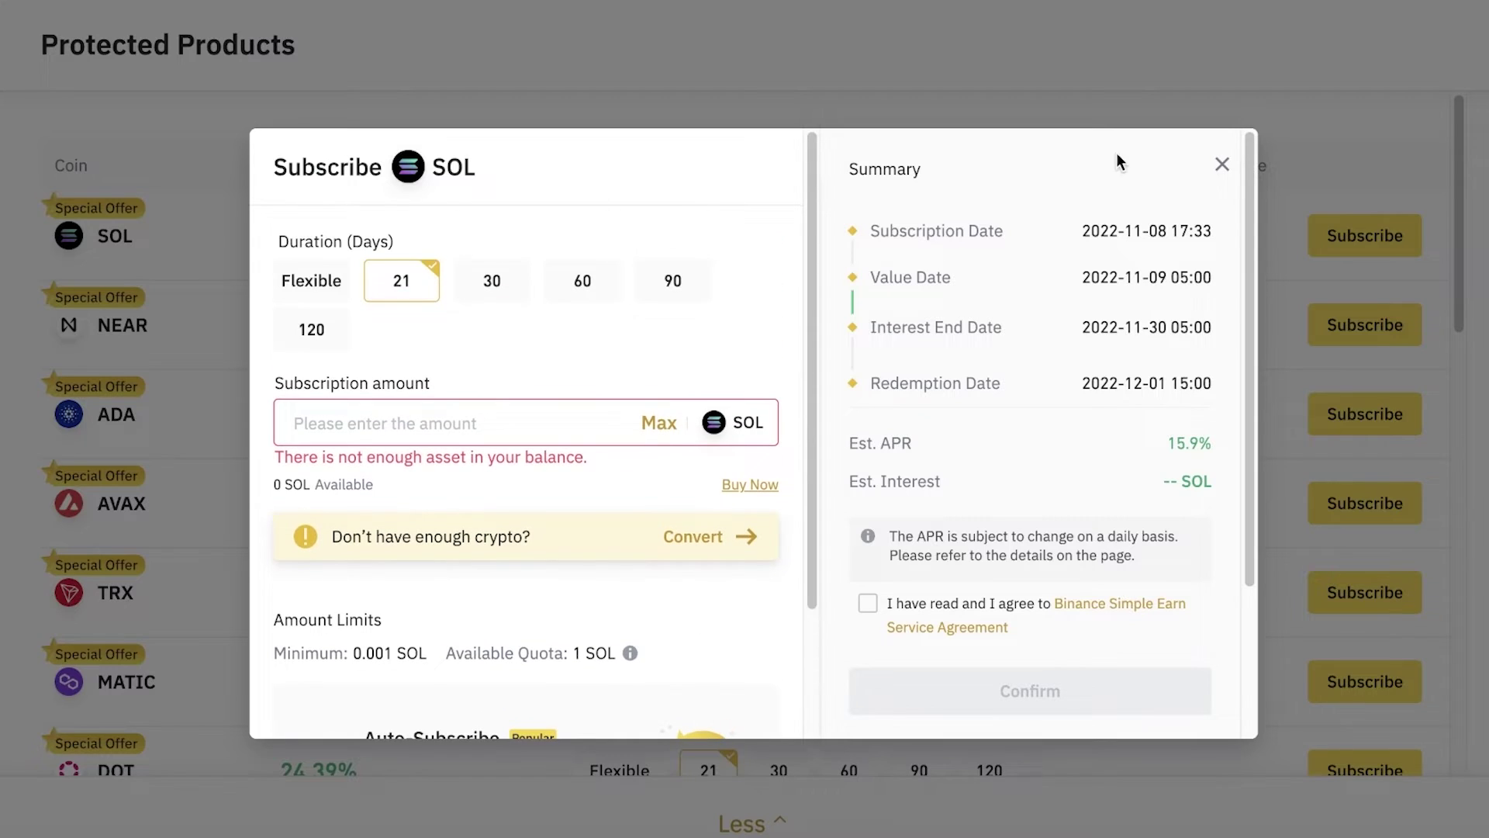
scroll(939, 179, down, 2)
scroll(945, 252, up, 2)
Step: Check the 2022-12-01 redemption date, accept the Simple Earn agreement, and close the dialog
drag(1090, 383, 1155, 385)
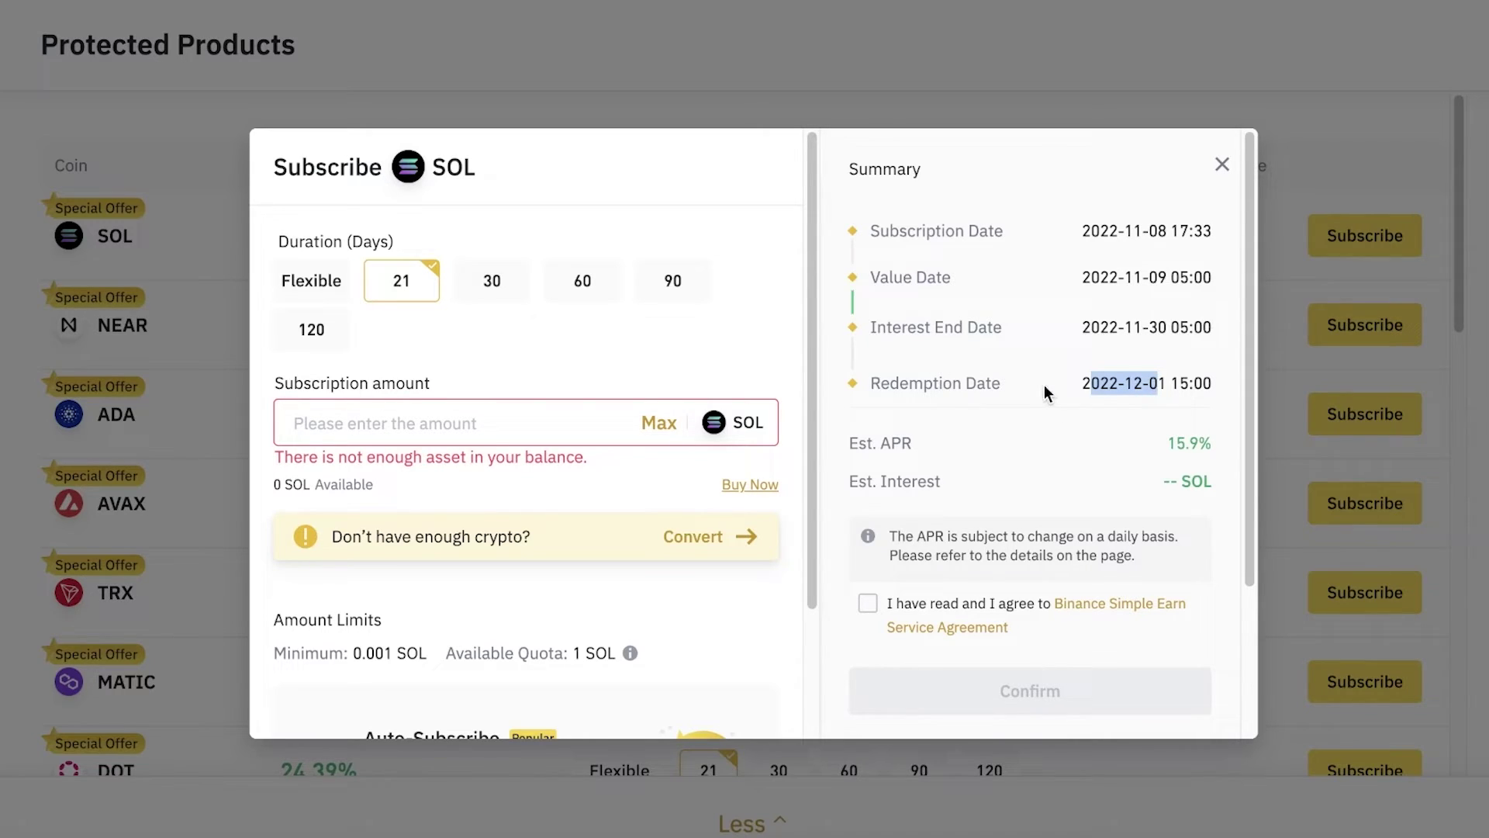
click(1101, 388)
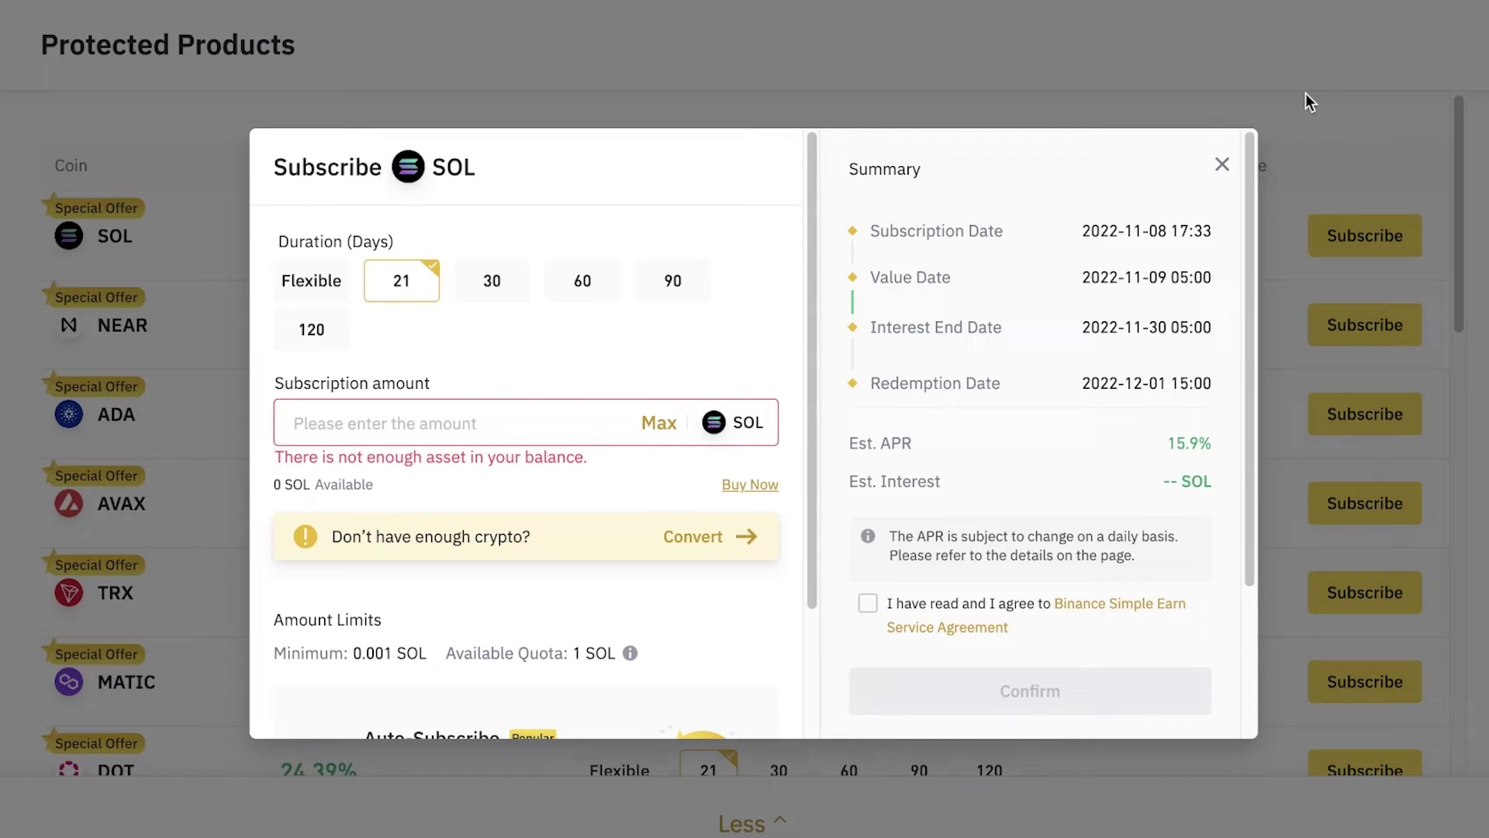
scroll(1175, 170, down, 3)
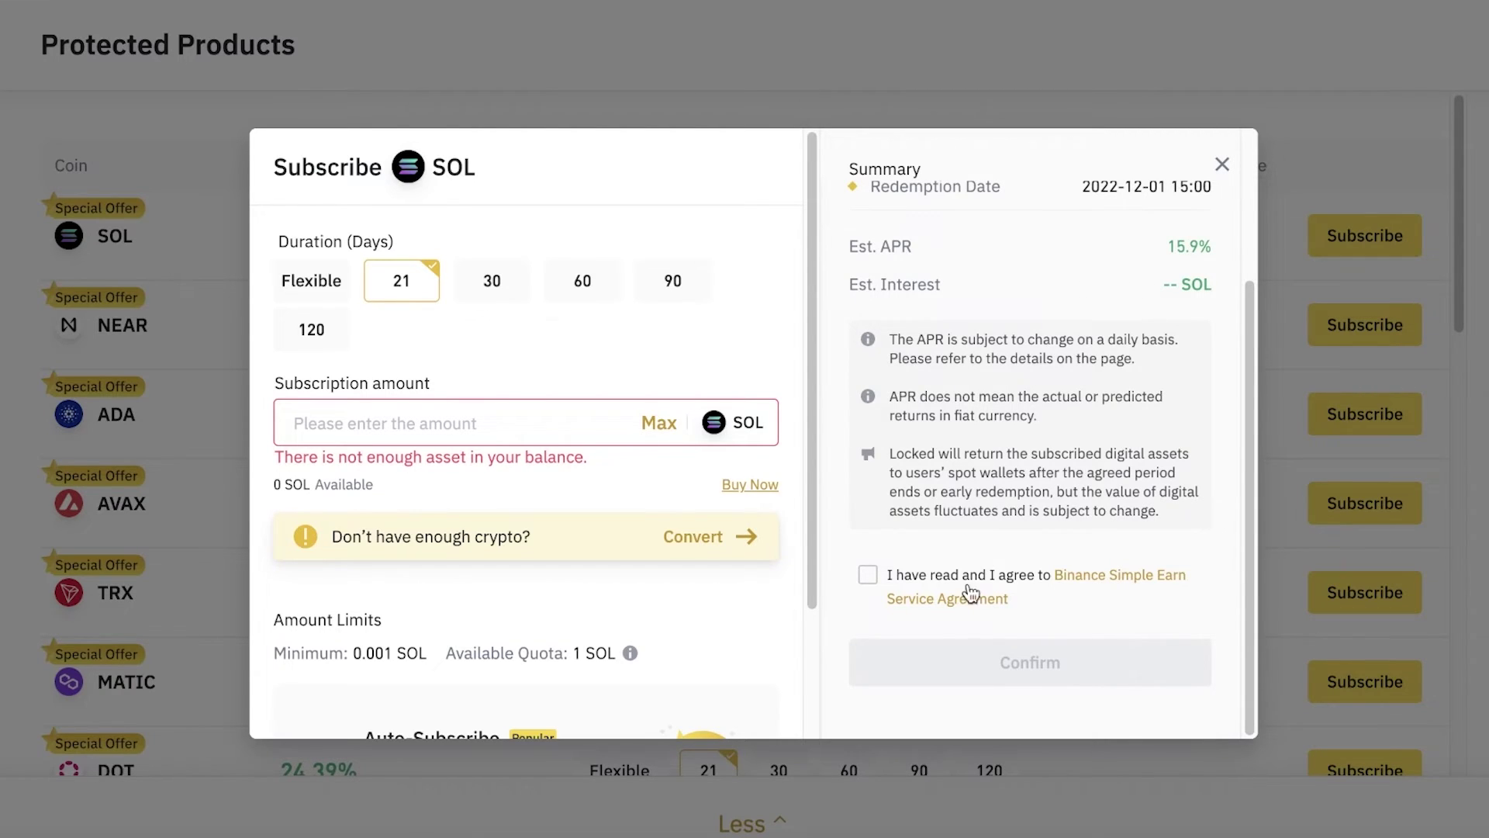
click(884, 583)
click(1220, 168)
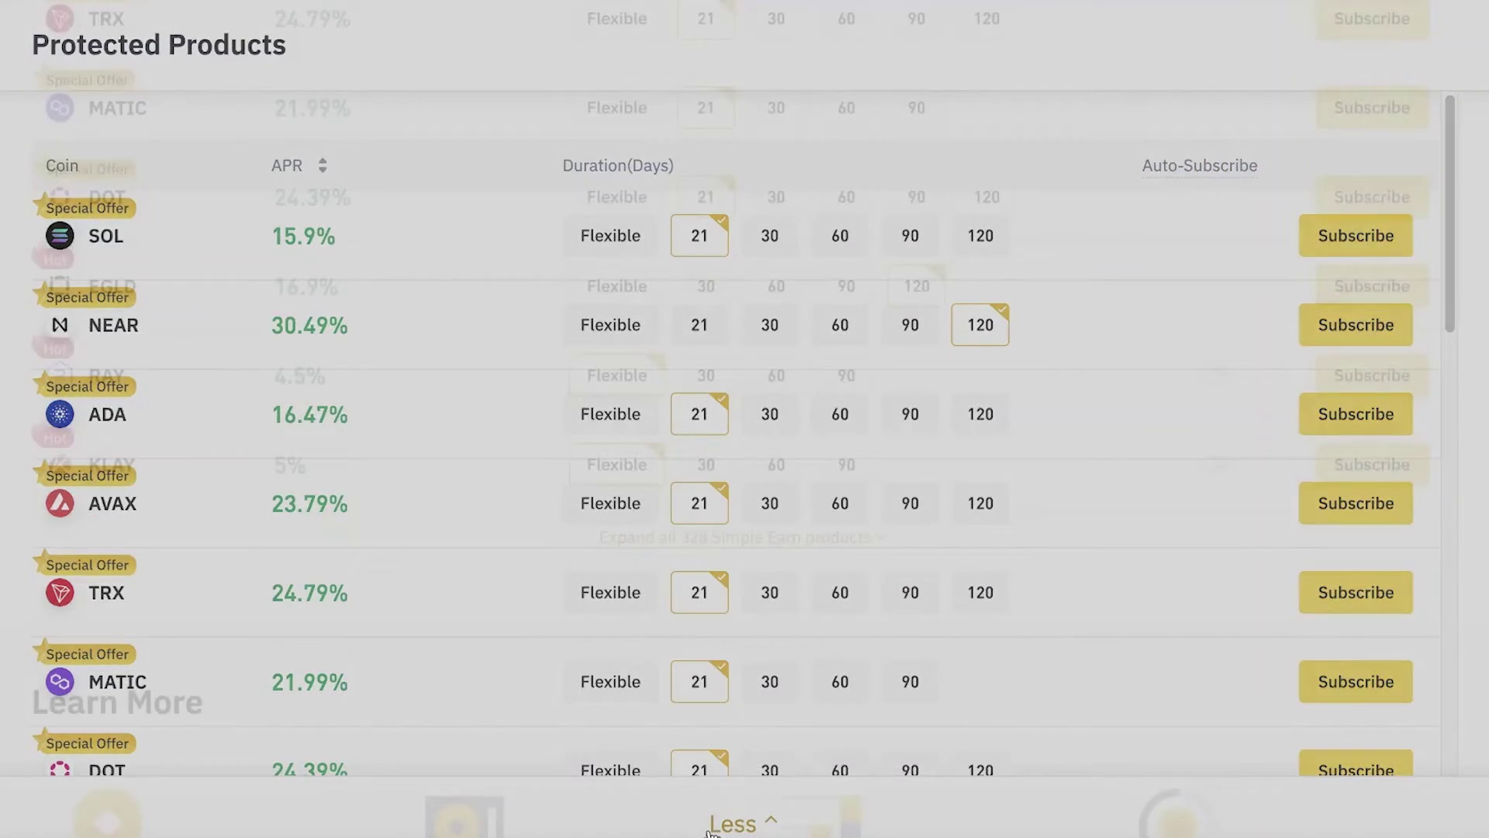
Step: Expand the table to all 328 Simple Earn products and scroll through the coins and durations
scroll(848, 555, up, 10)
scroll(799, 314, up, 3)
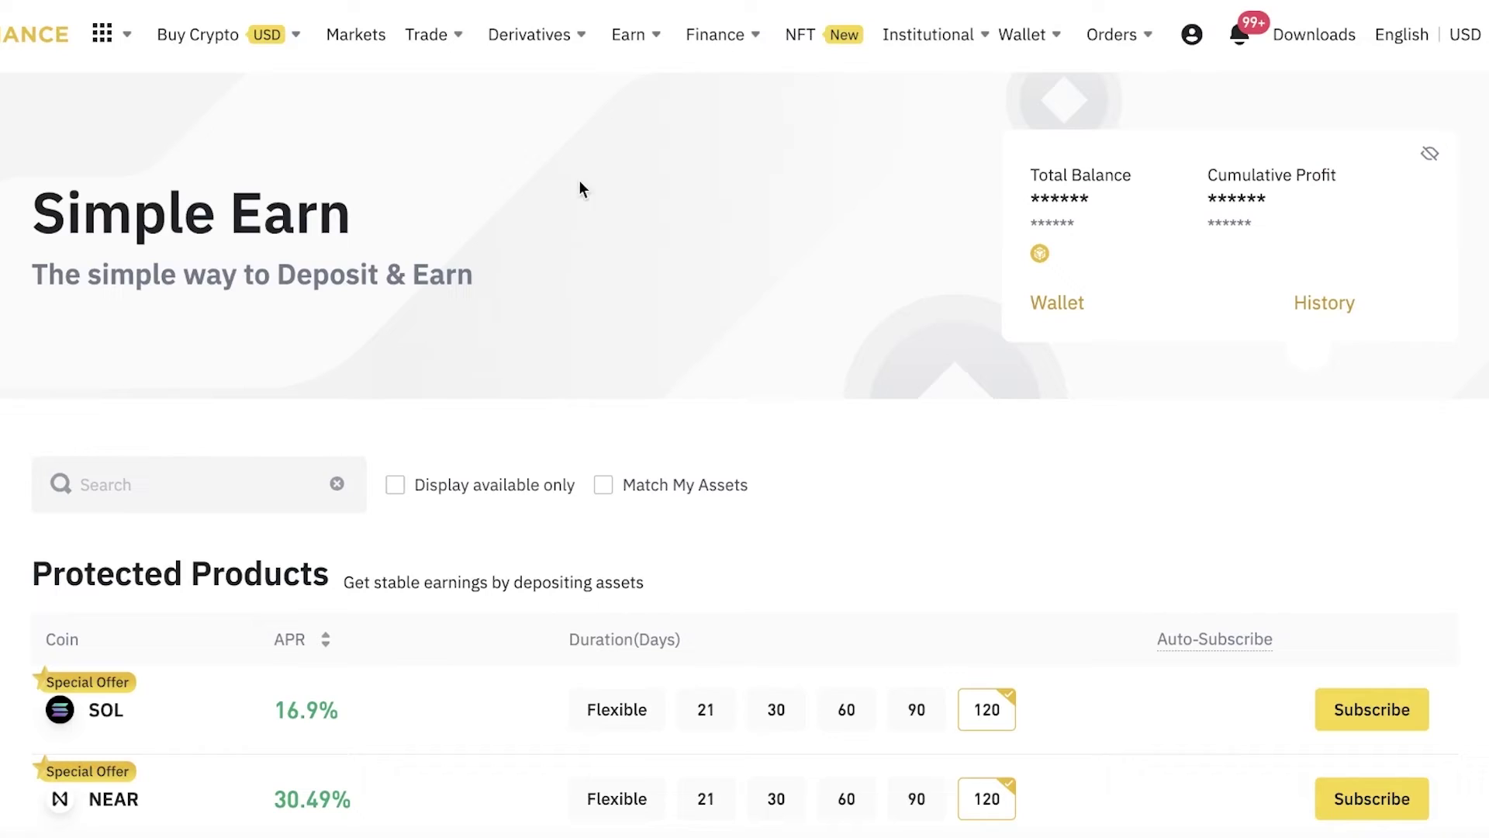
scroll(500, 189, down, 11)
scroll(566, 269, up, 10)
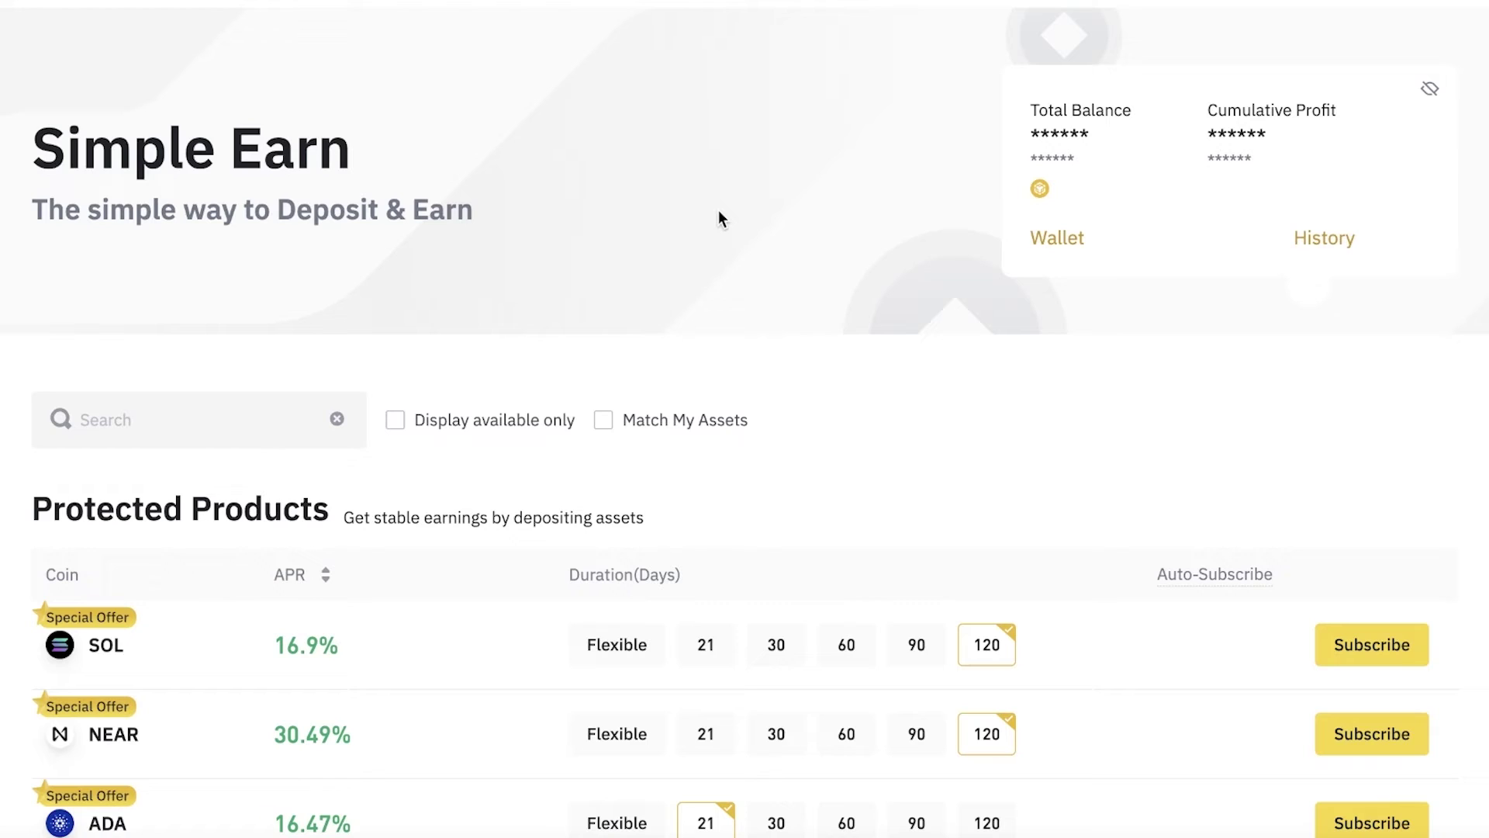
scroll(719, 211, down, 9)
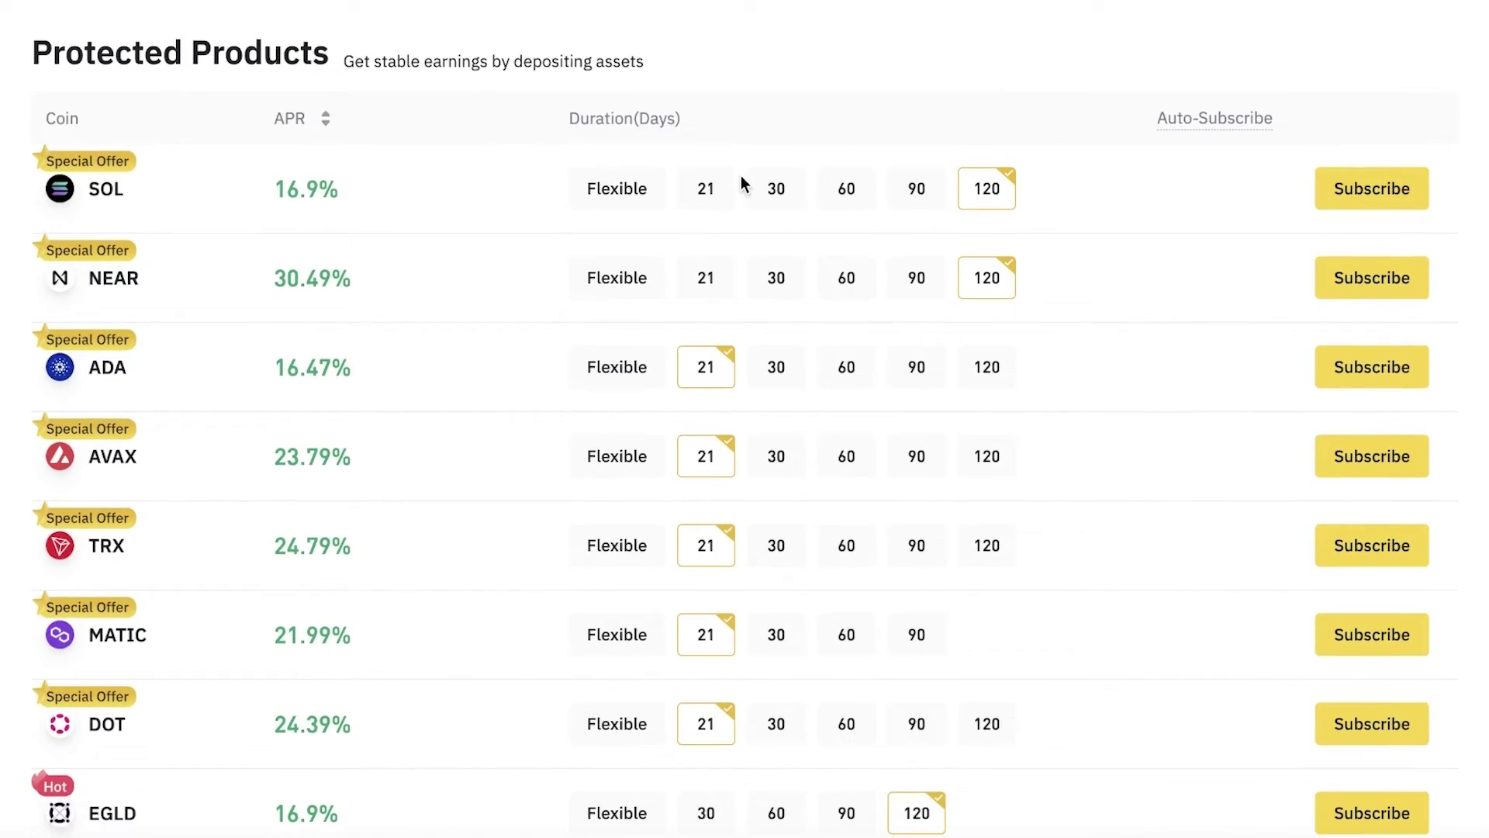
click(775, 788)
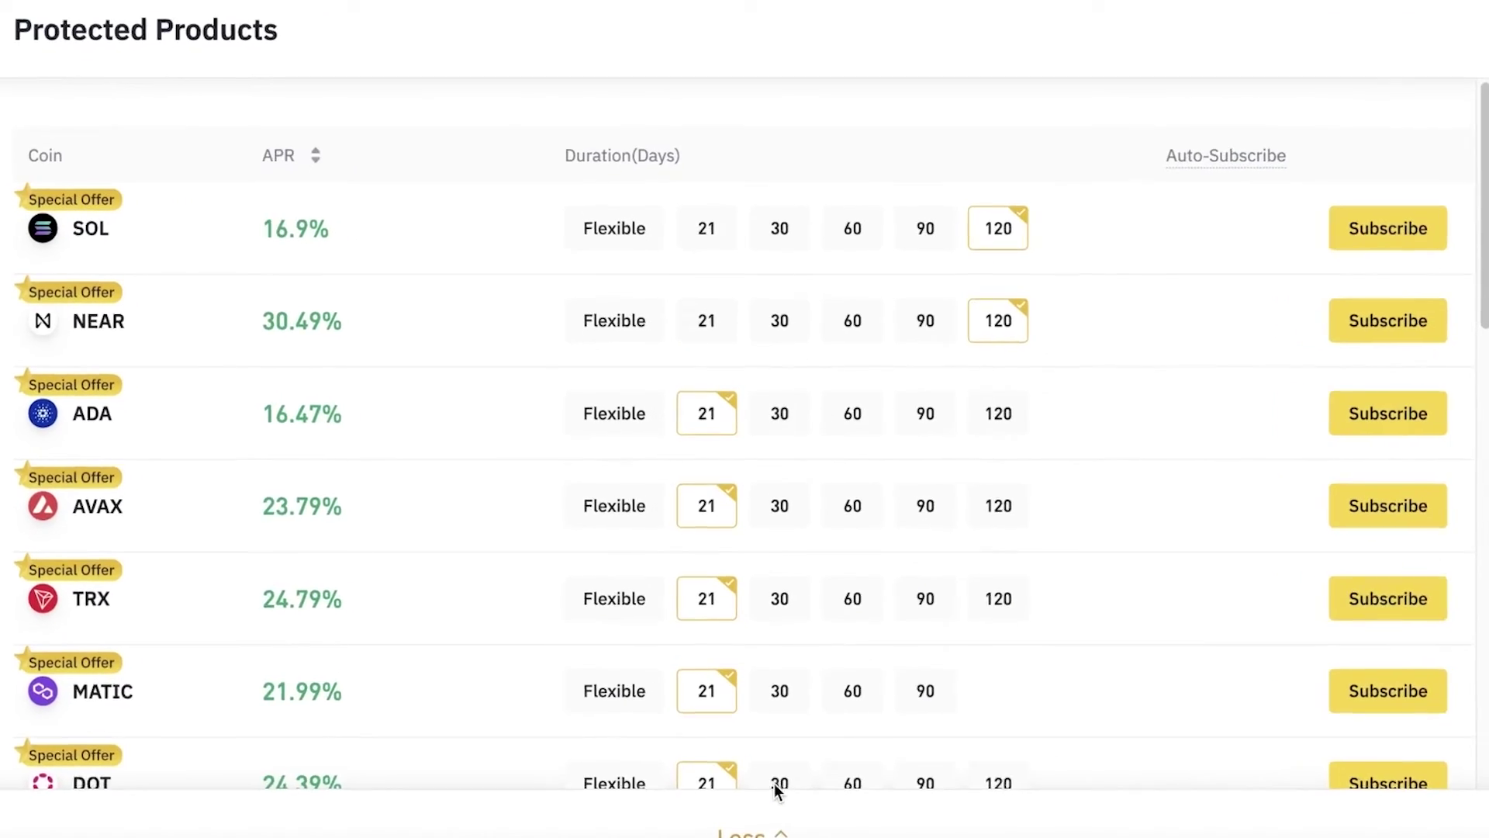
scroll(849, 310, down, 9)
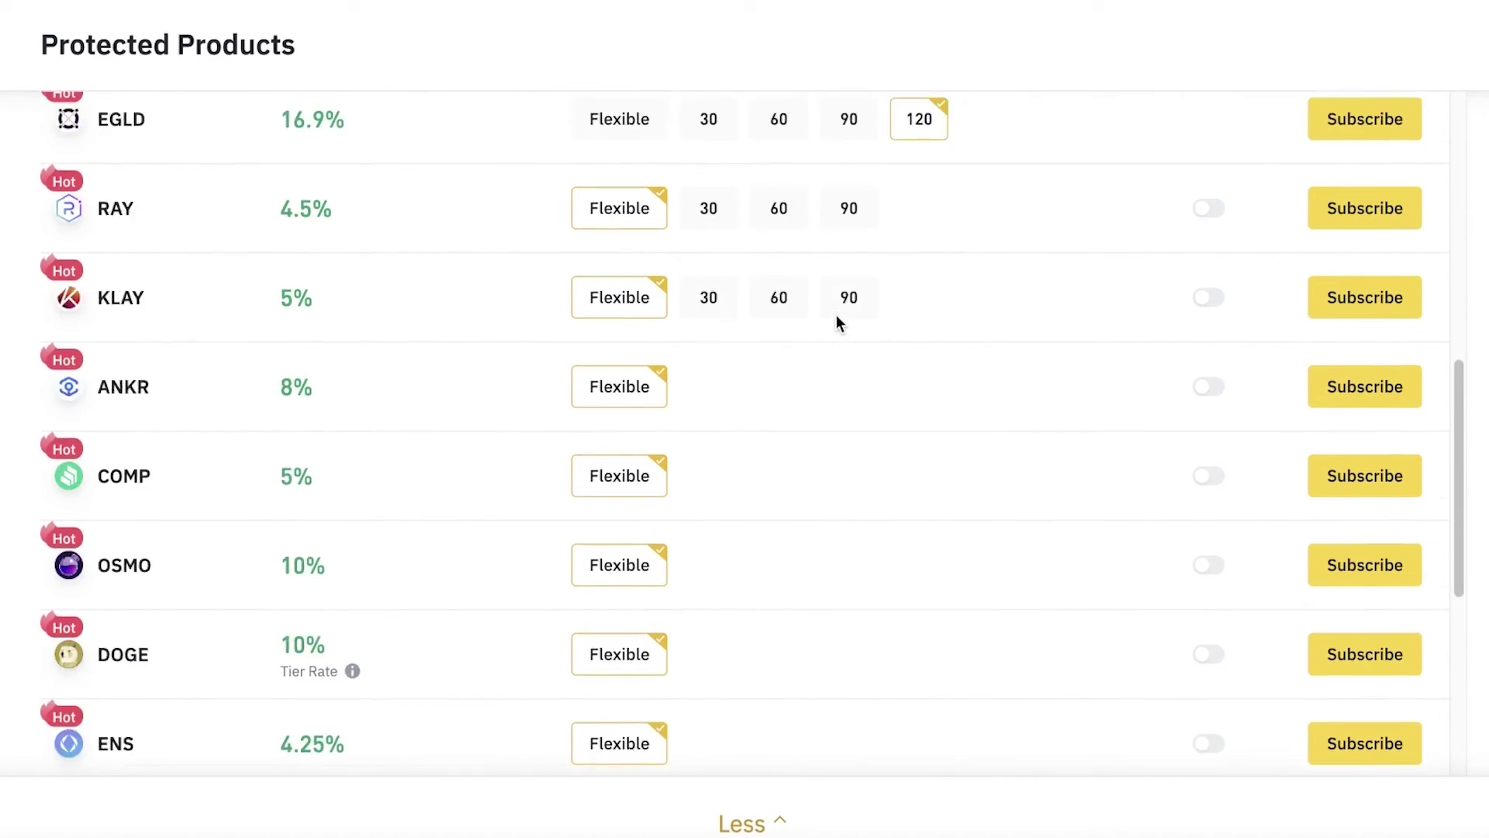
scroll(836, 315, up, 10)
scroll(304, 373, down, 15)
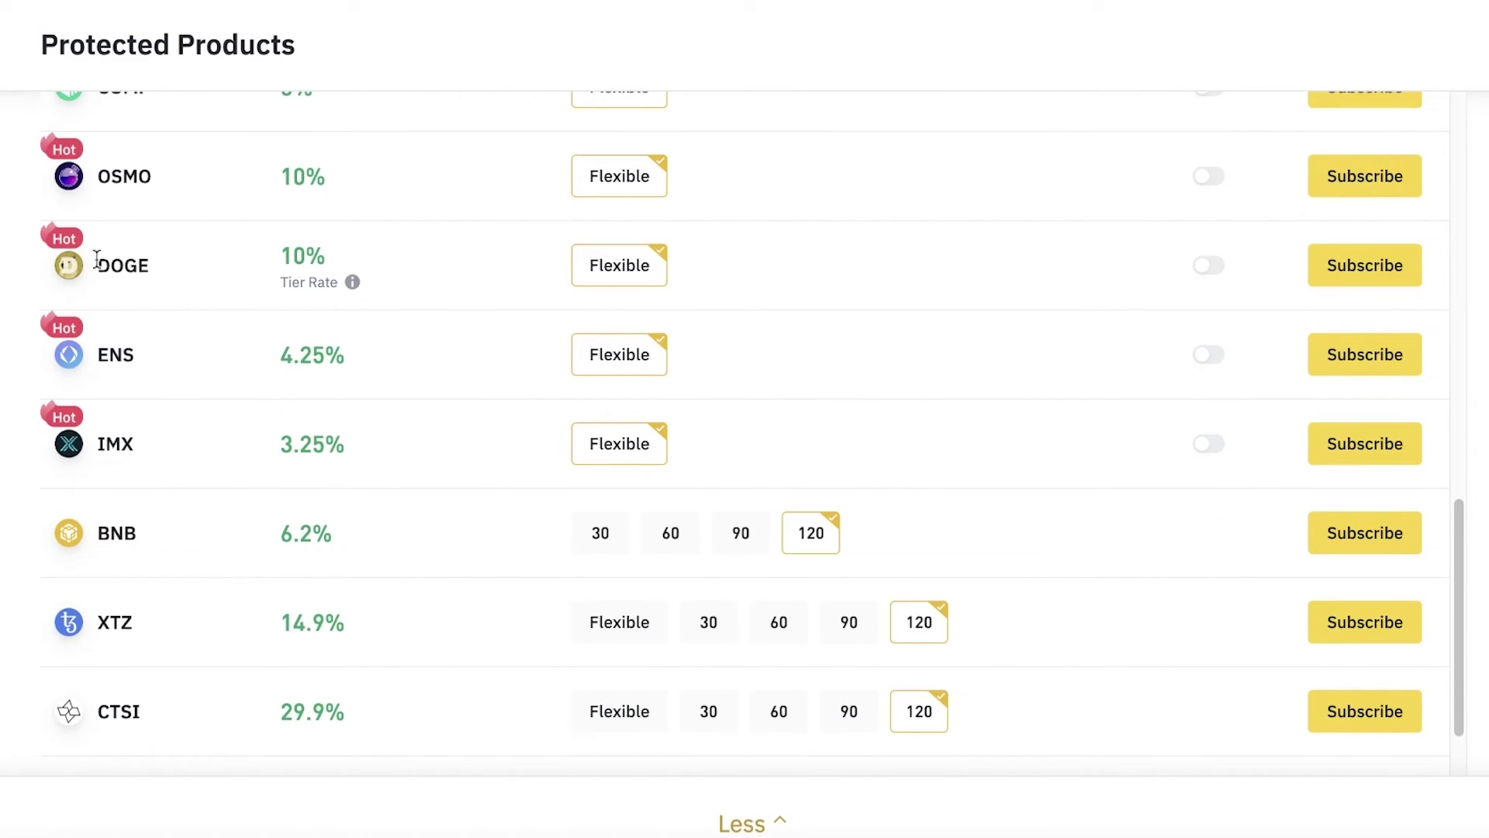
scroll(97, 273, up, 15)
scroll(203, 478, down, 8)
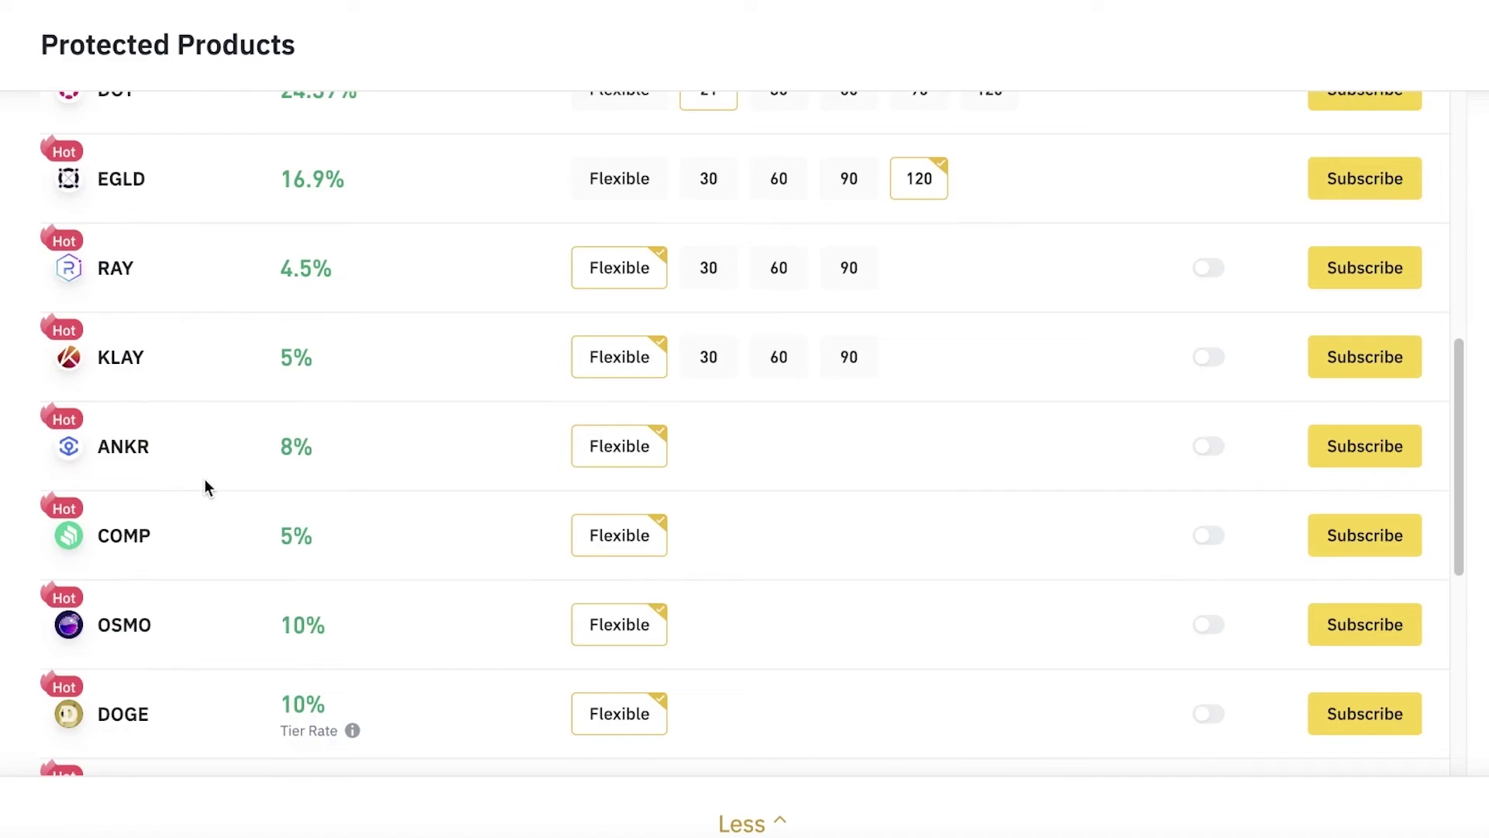
scroll(81, 376, up, 5)
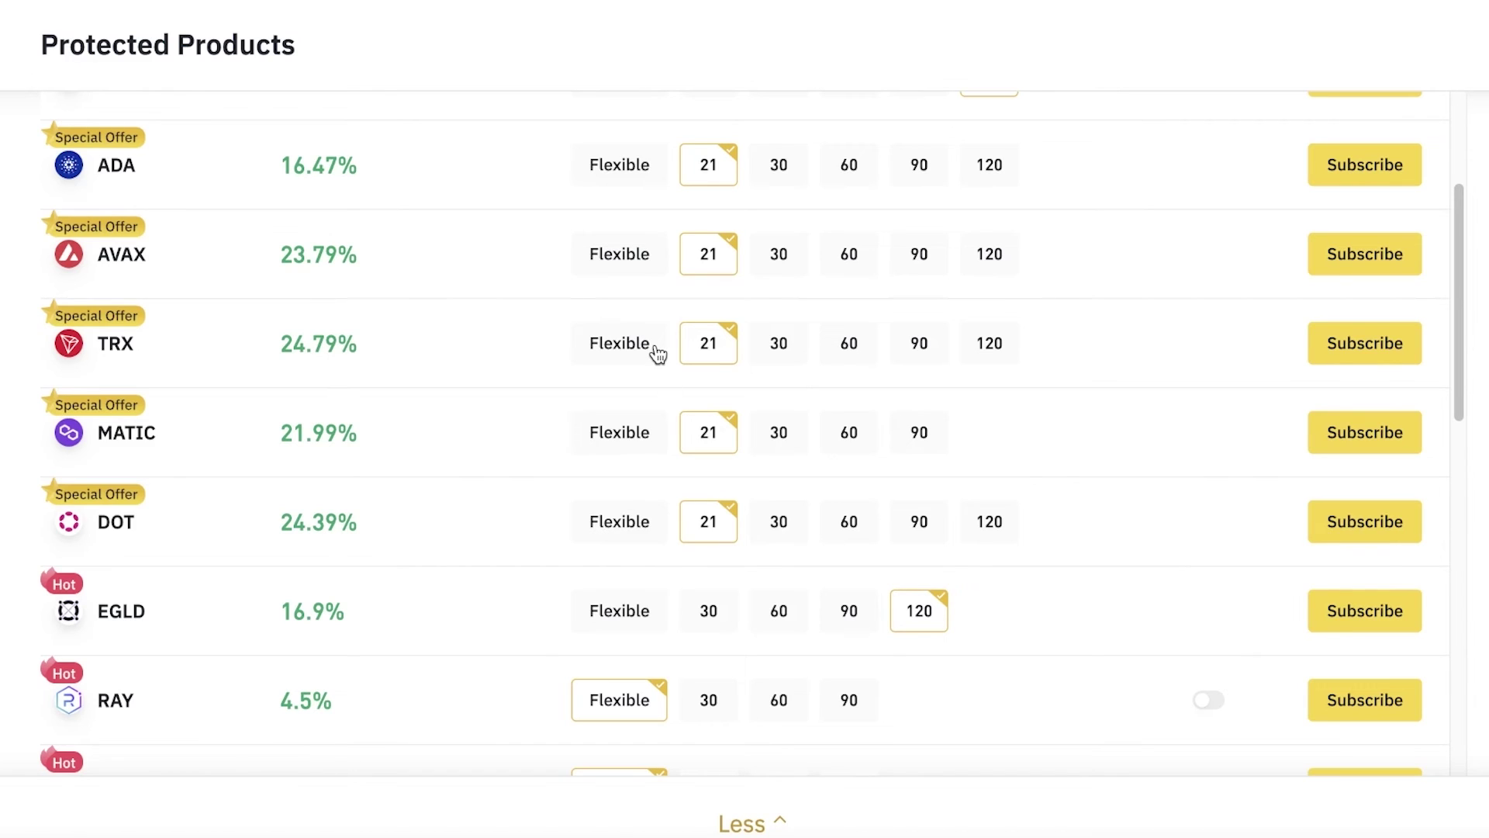
Step: View the 120-day APRs for TRX (7.9%) and ADA (10.9%), then collapse the list with Less
click(985, 357)
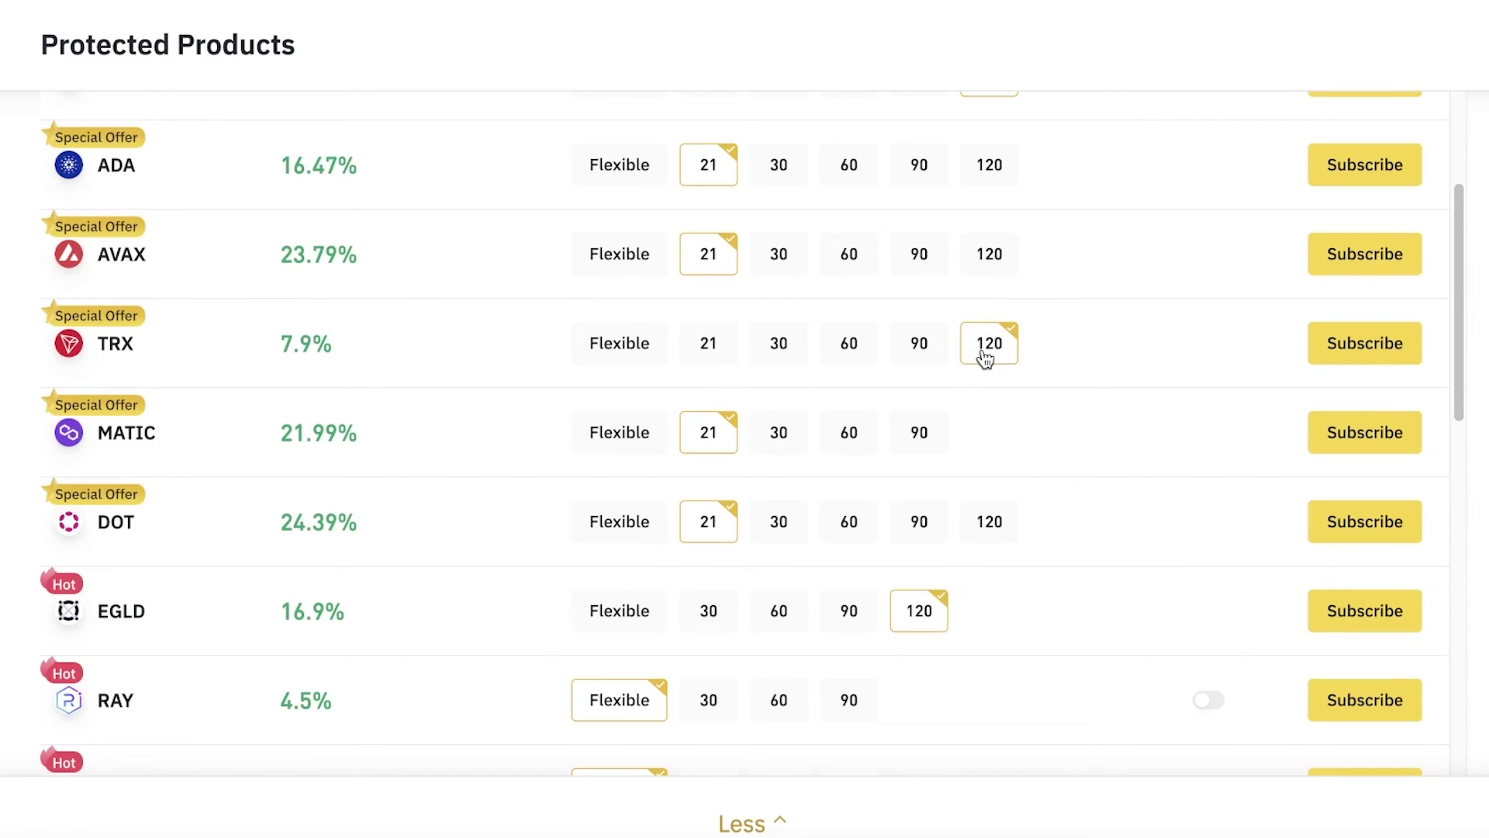
scroll(985, 357, up, 3)
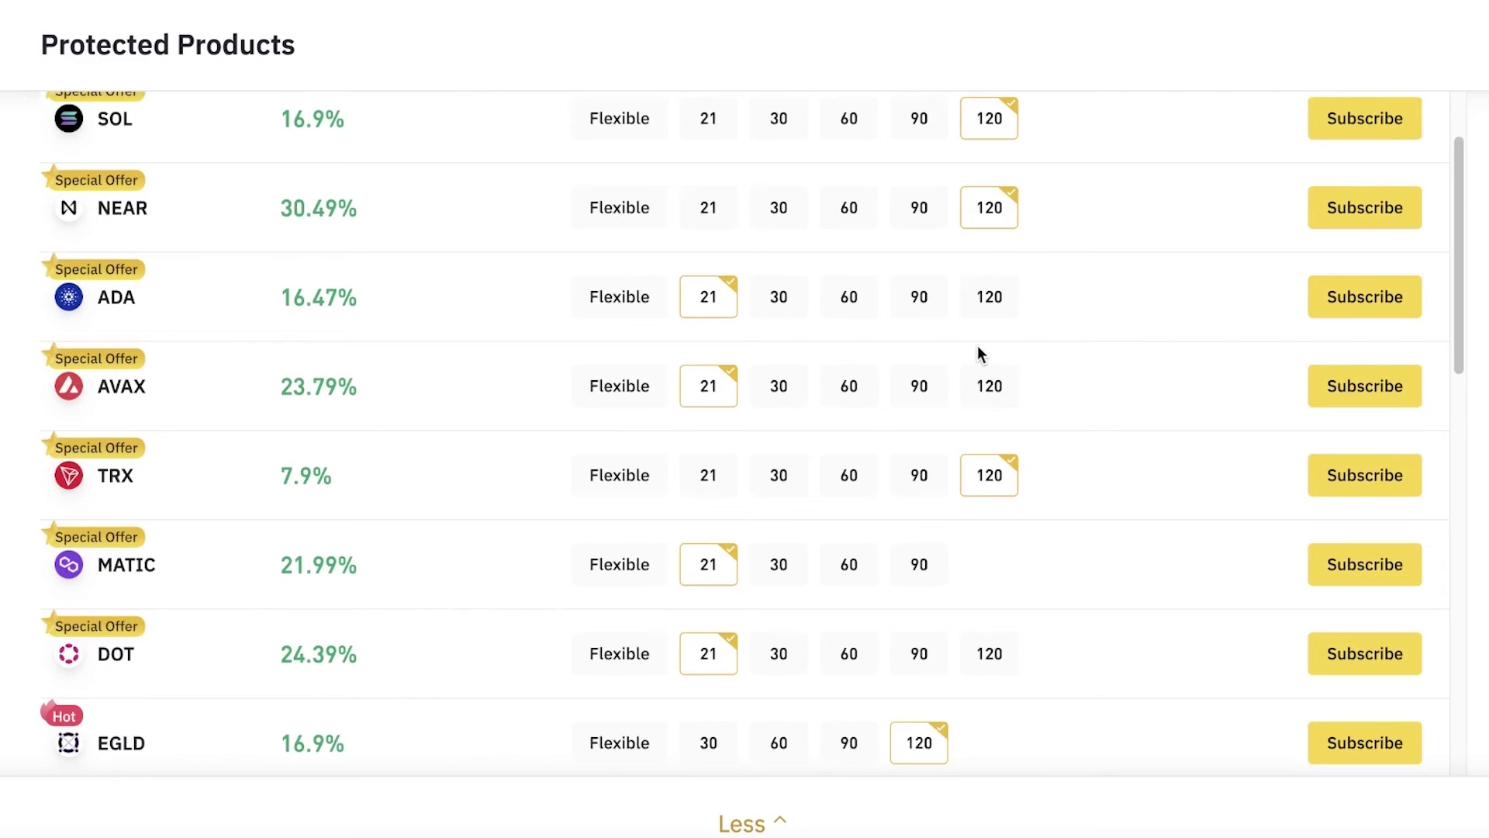
click(981, 355)
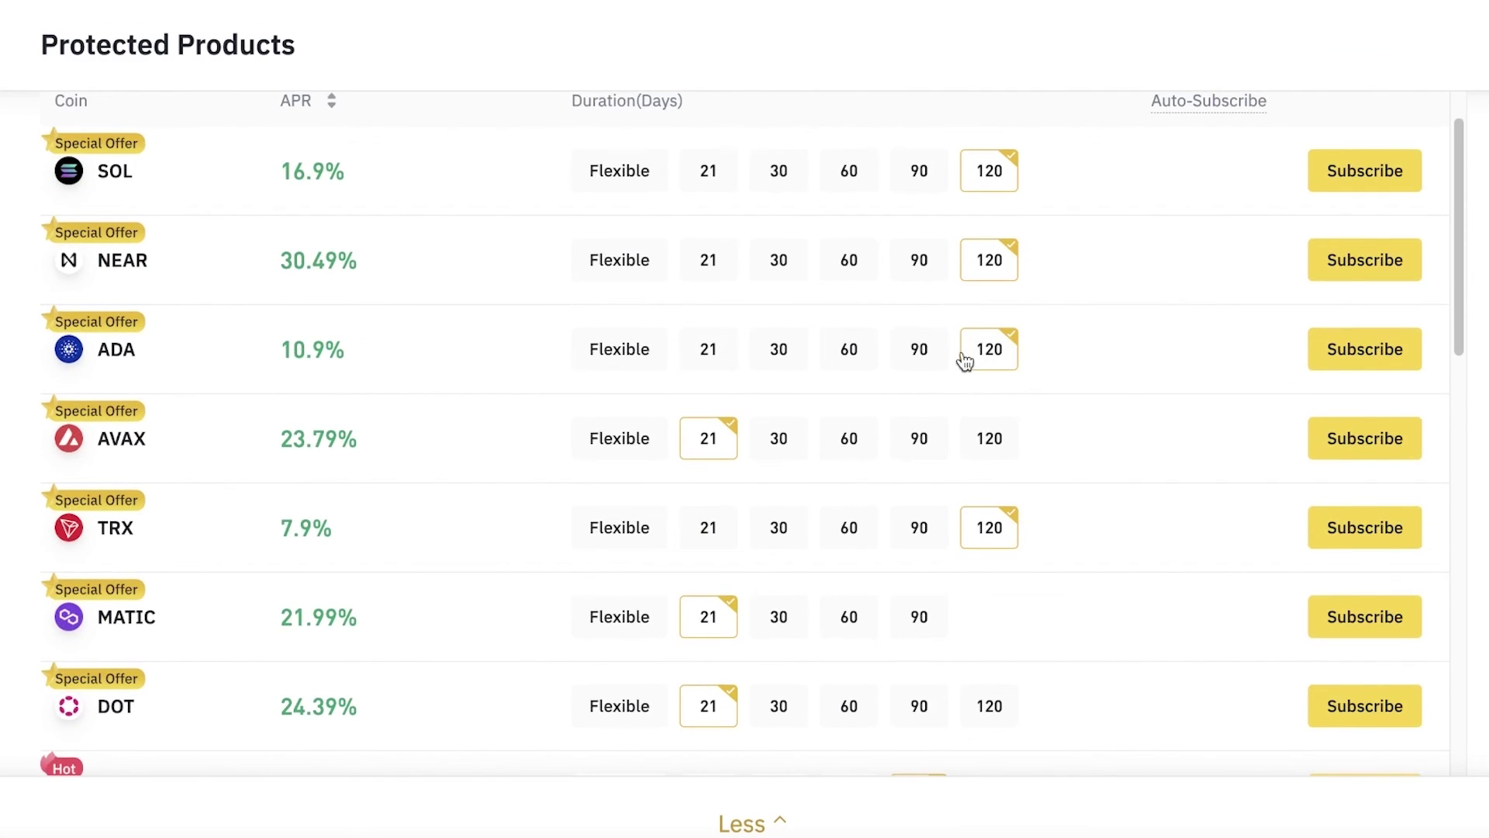
scroll(257, 241, up, 1)
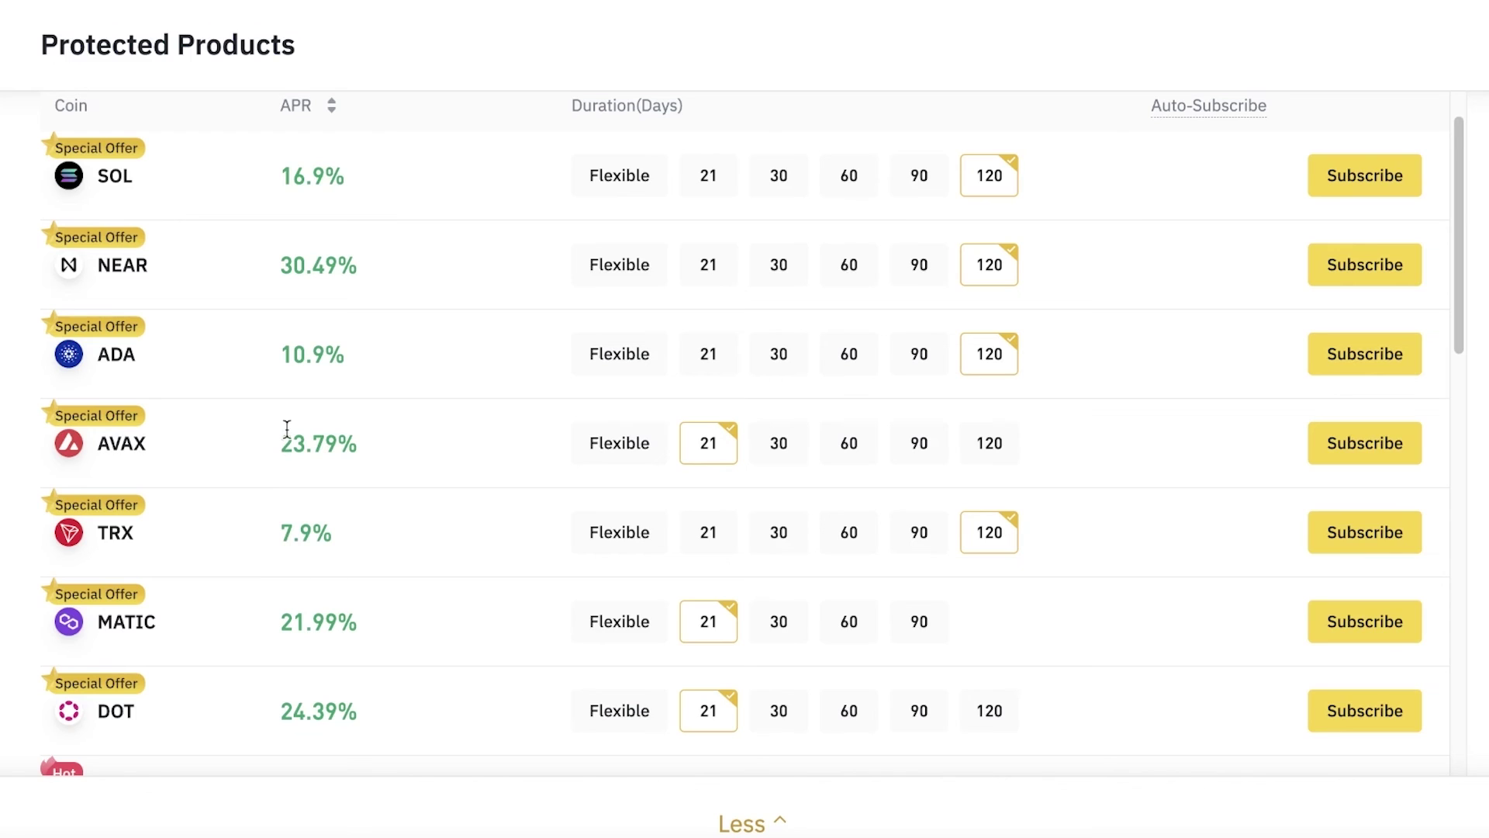
scroll(289, 432, down, 1)
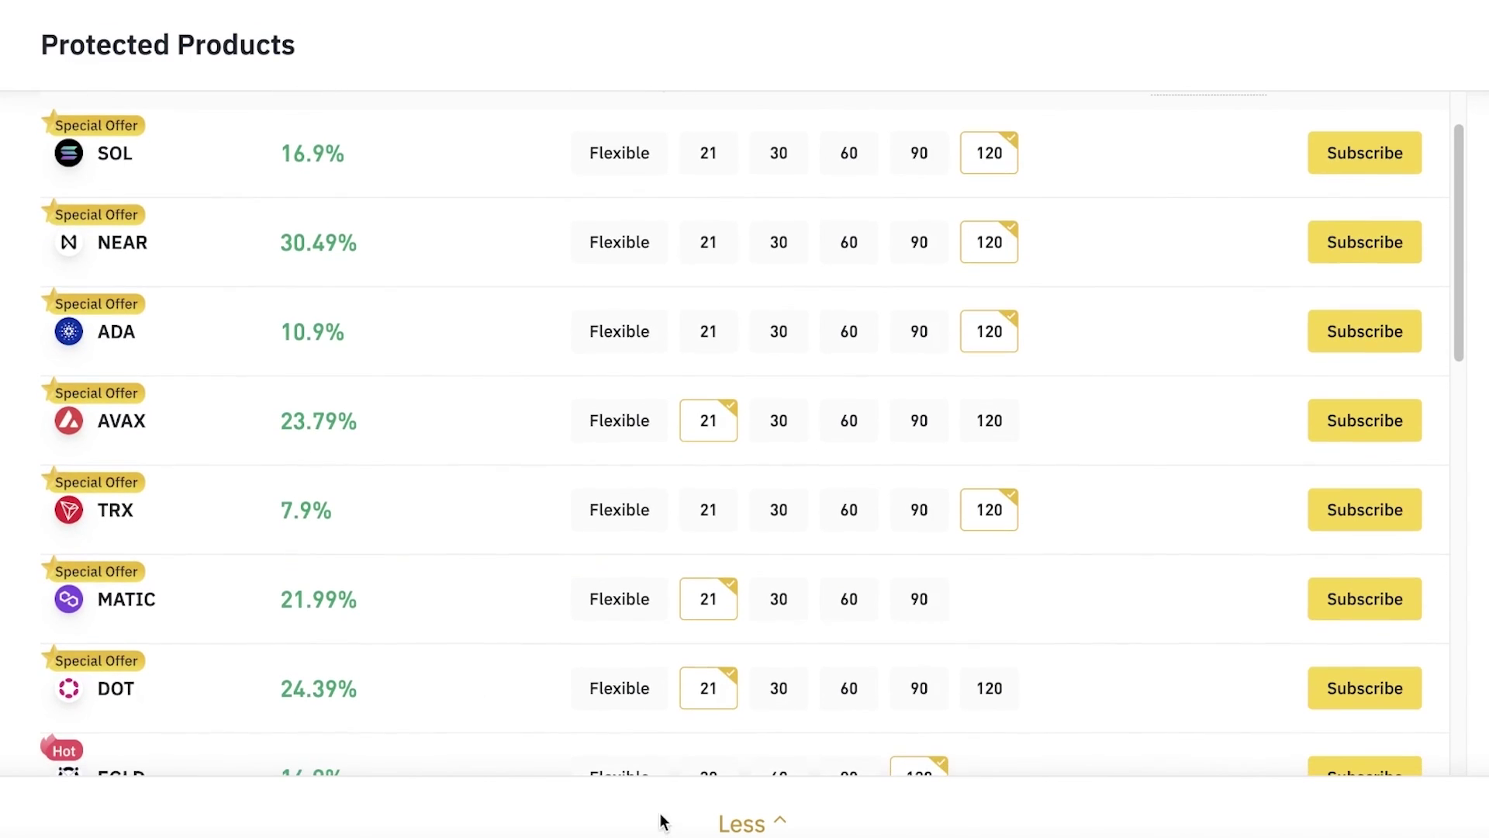
click(751, 820)
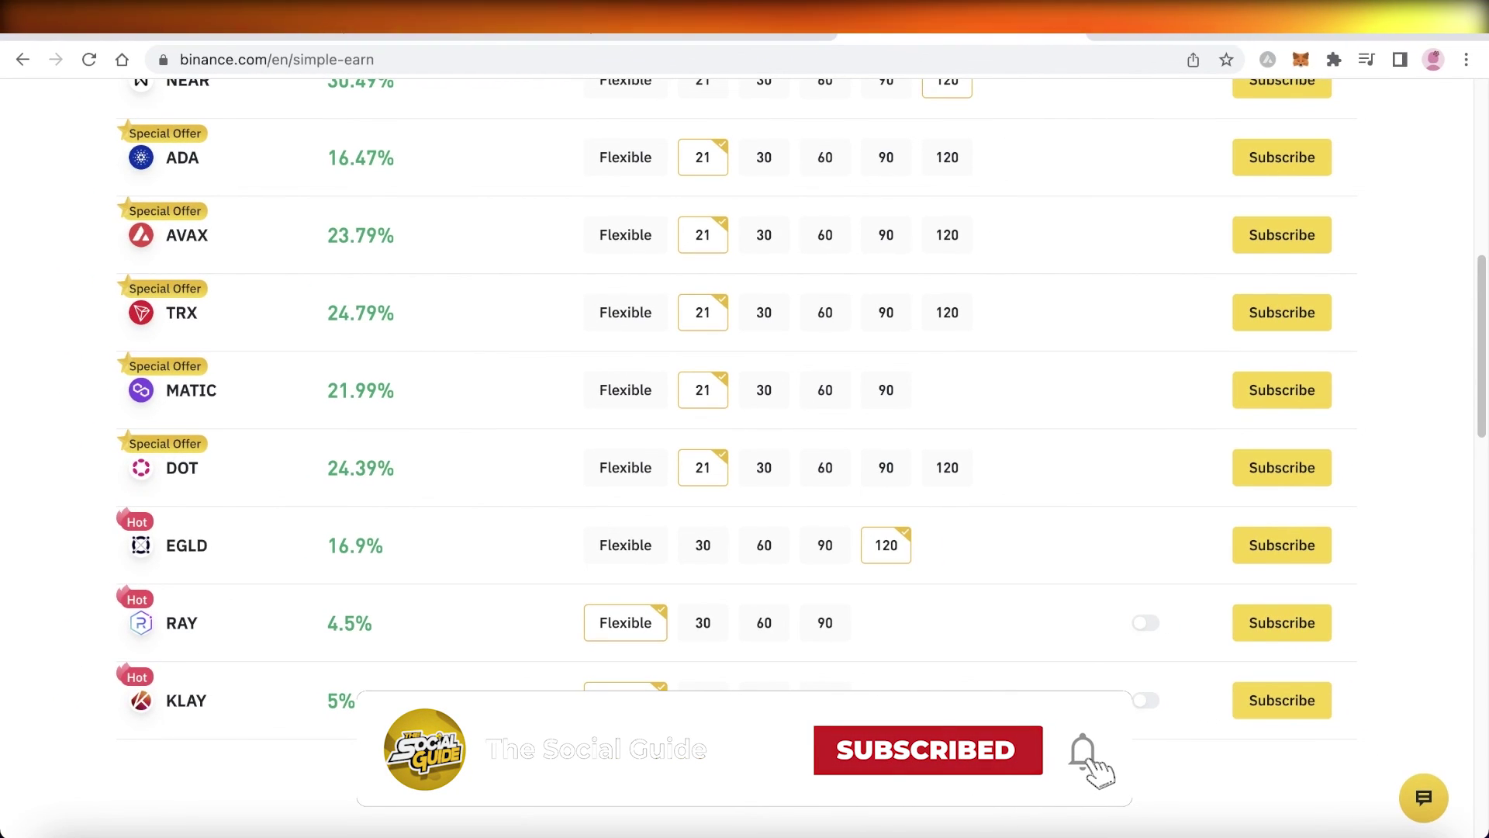
scroll(744, 457, up, 8)
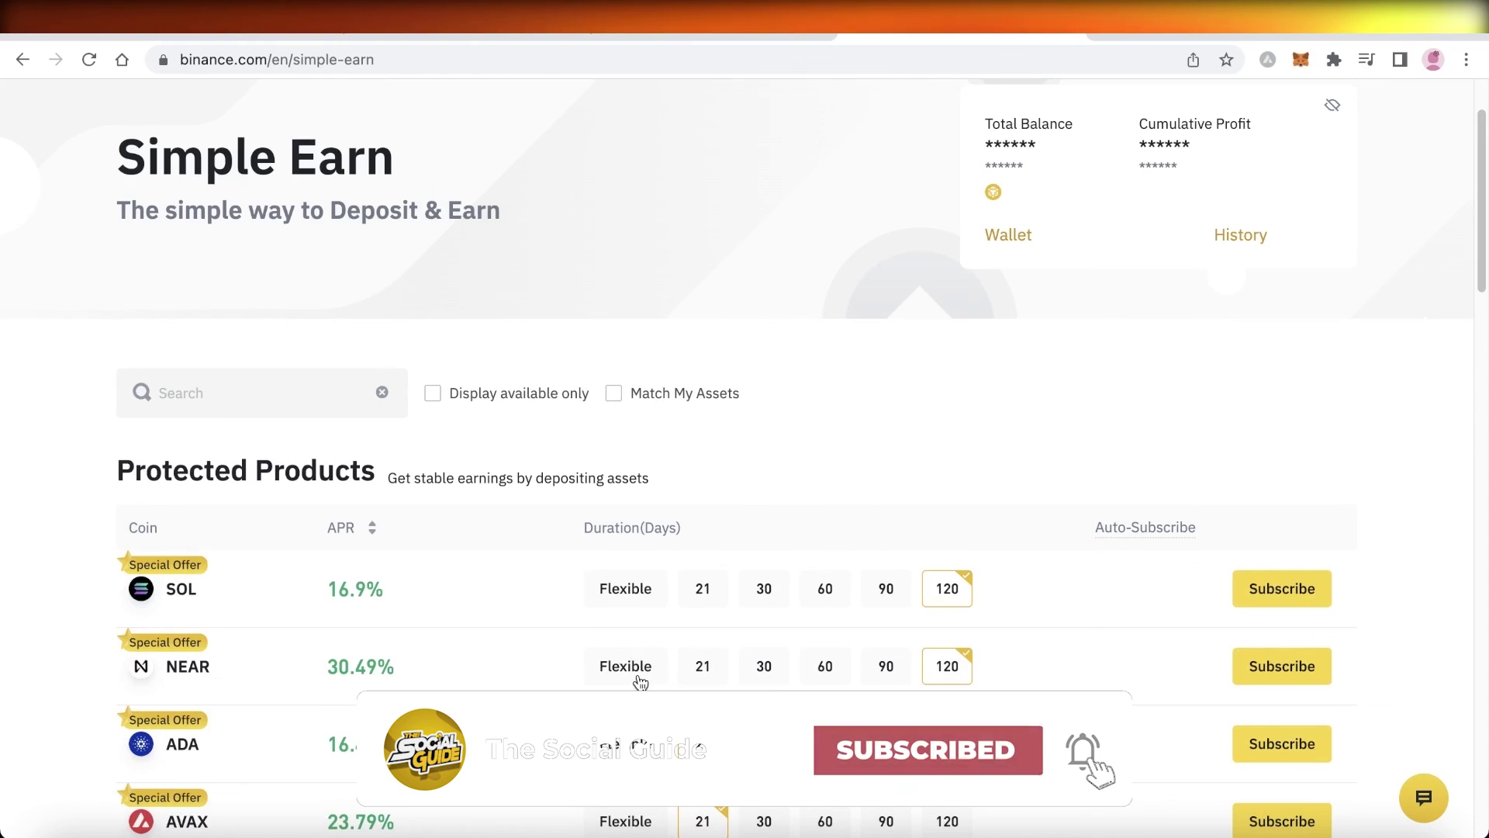
scroll(640, 682, up, 2)
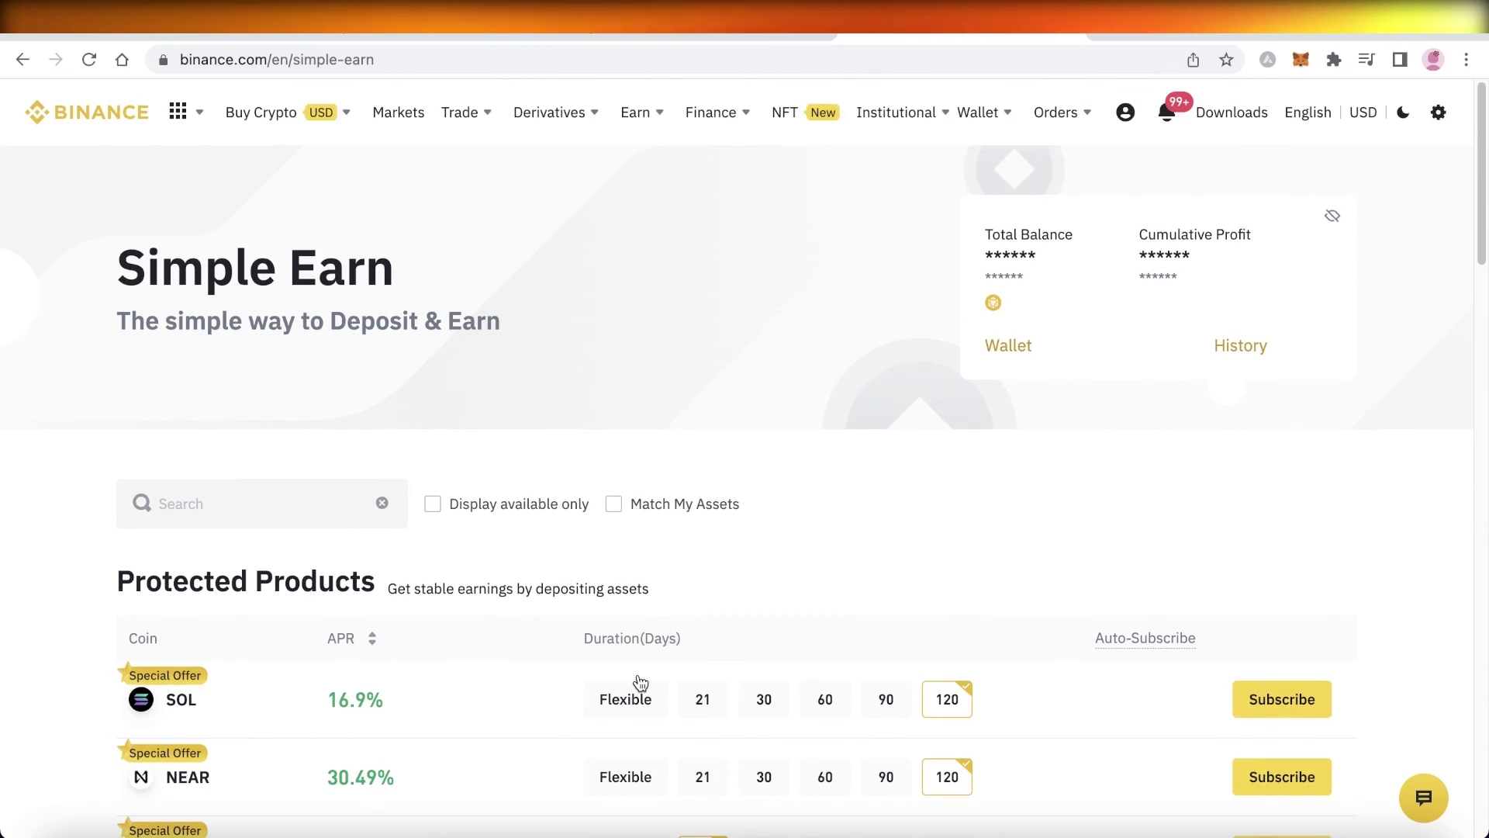